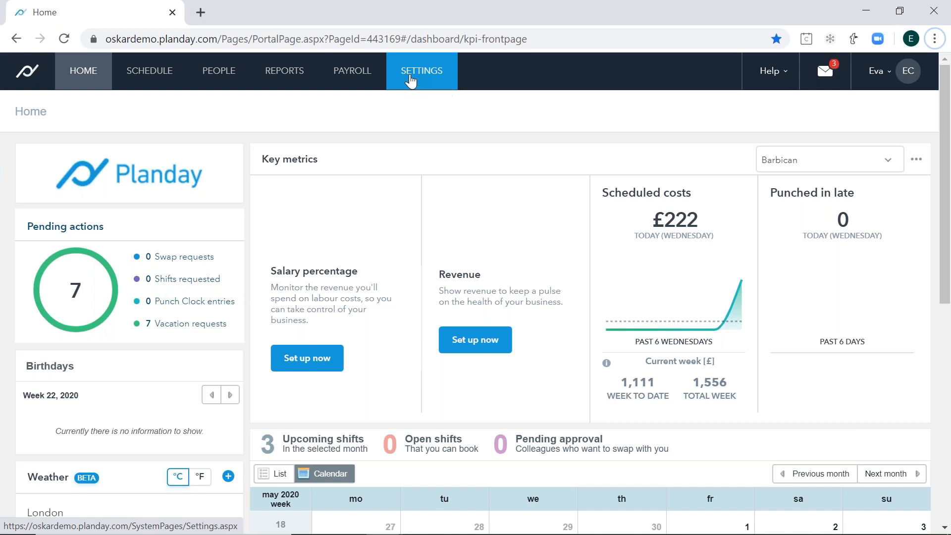
- Open the employee form setup in the People section of the portal settings
left_click(410, 80)
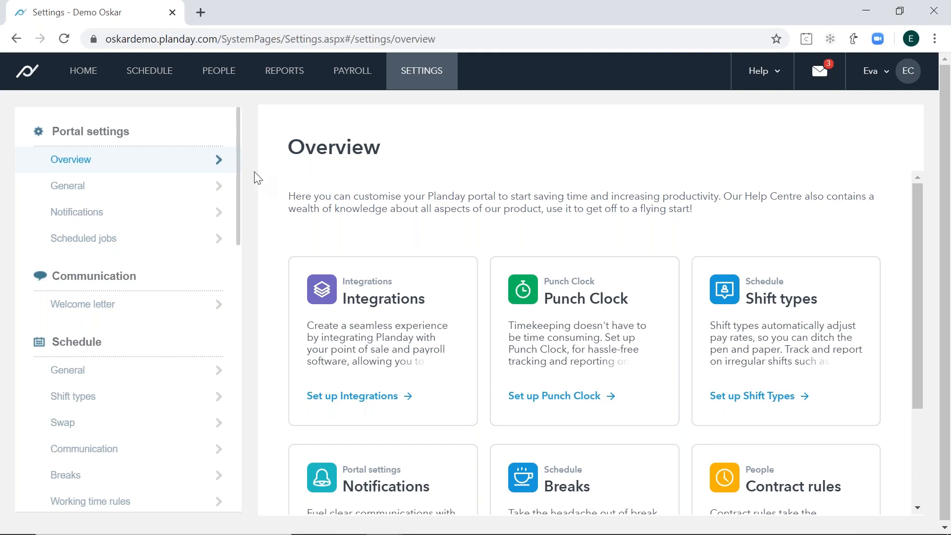
left_click_drag(240, 153, 227, 299)
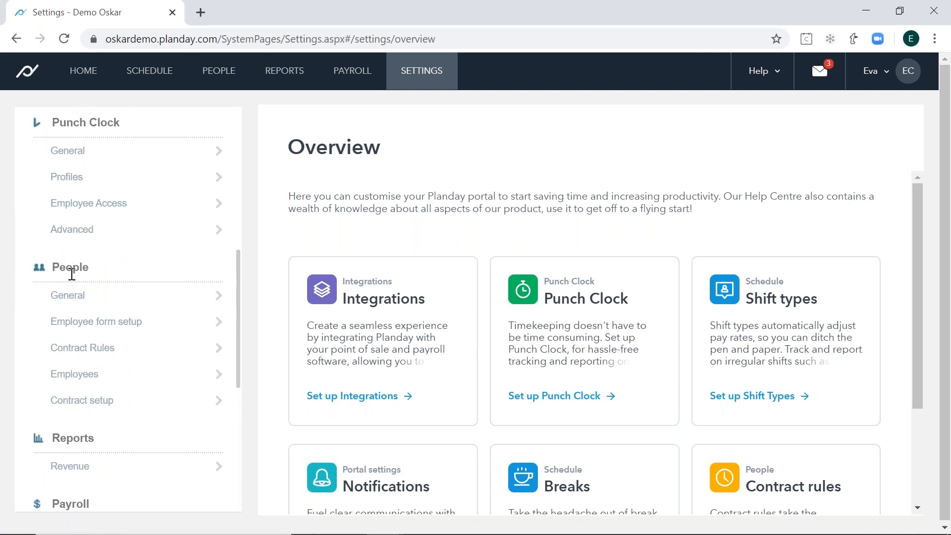
left_click(92, 323)
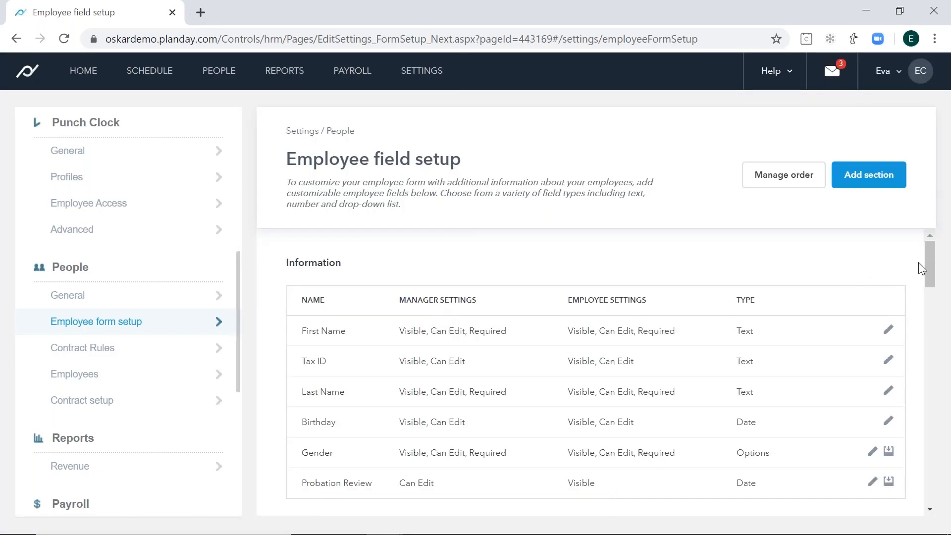
- Add a new field to the Misc section and name it "Test Planday 1"
left_click_drag(932, 258, 933, 268)
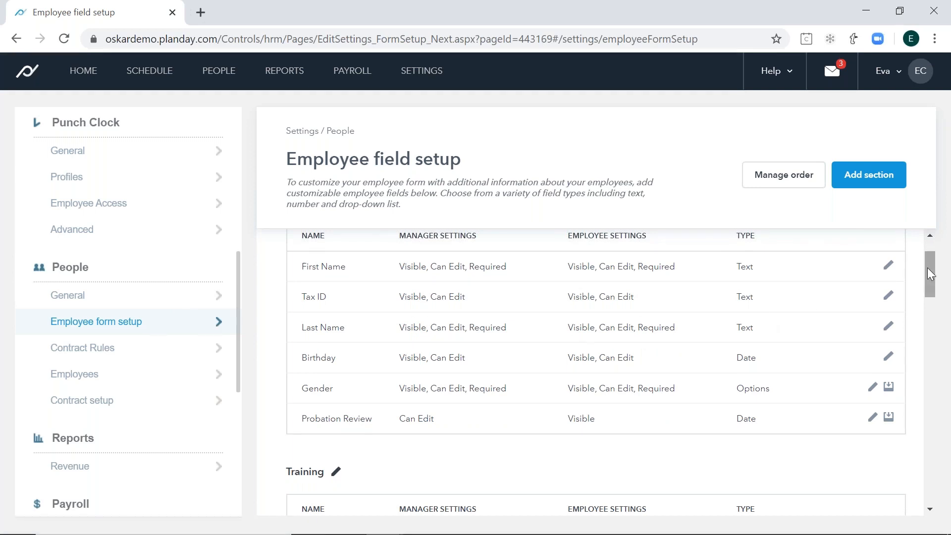
left_click_drag(930, 269, 932, 333)
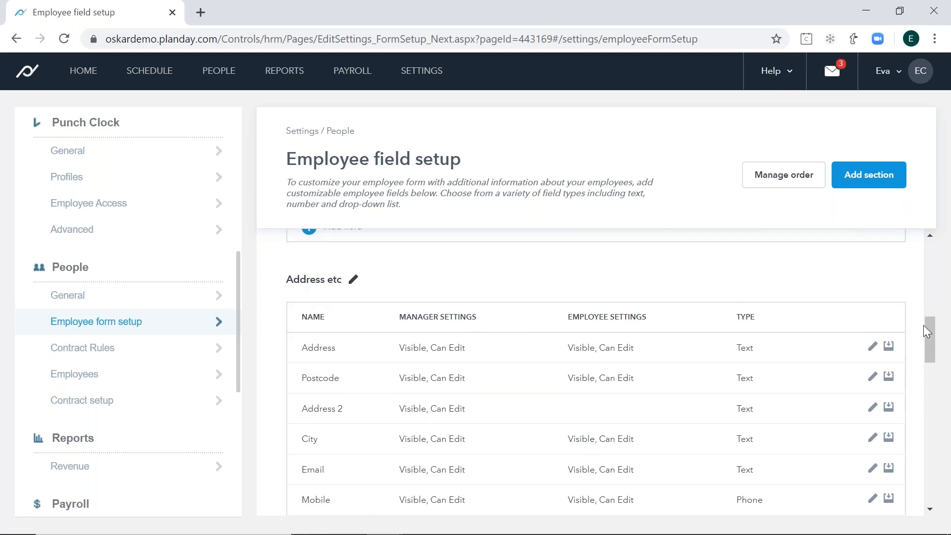
left_click_drag(928, 330, 948, 441)
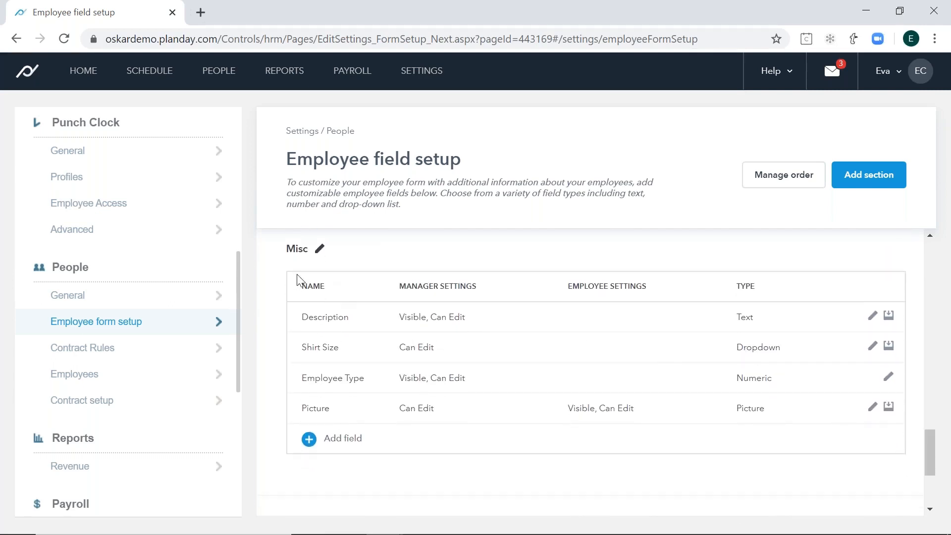
left_click(350, 440)
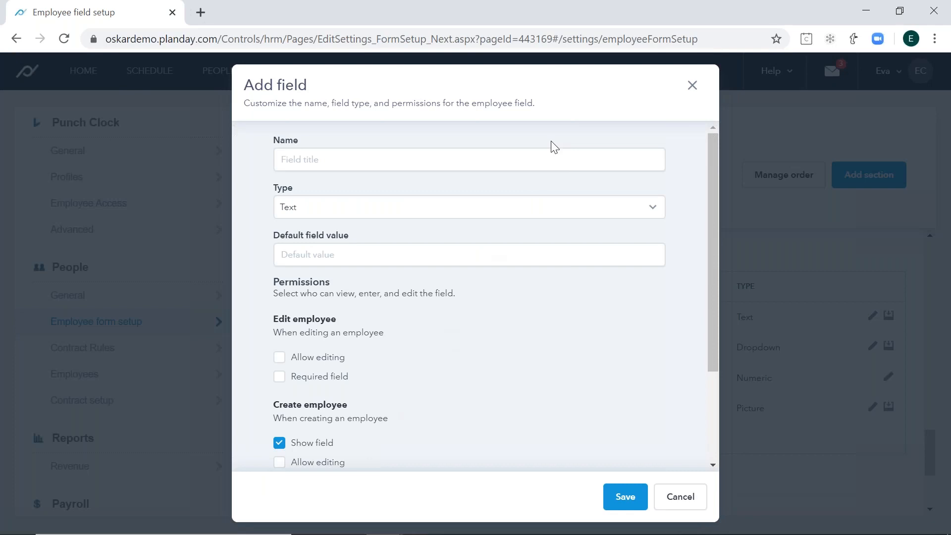
left_click_drag(711, 168, 712, 169)
left_click(479, 153)
key("Caps_Lock")
type("T")
key("Caps_Lock")
type("est")
key("Caps_Lock")
type("P")
key("Caps_Lock")
type("l")
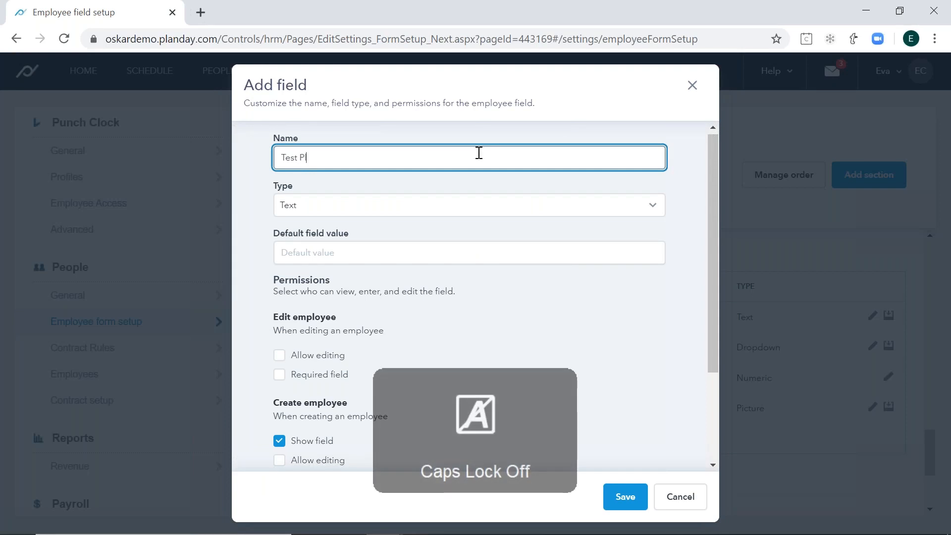
type("anday 1")
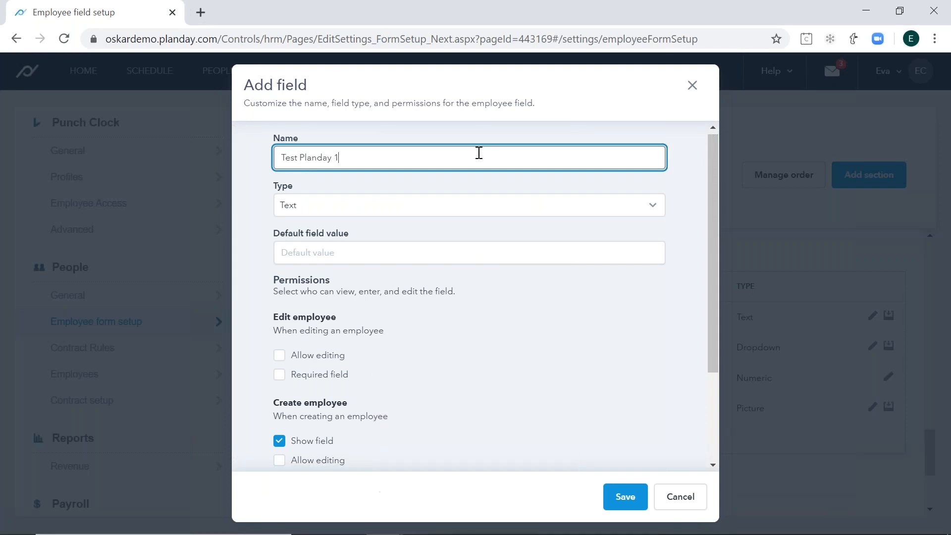
- Choose Text as the new field's type and leave its default field value empty
left_click(480, 205)
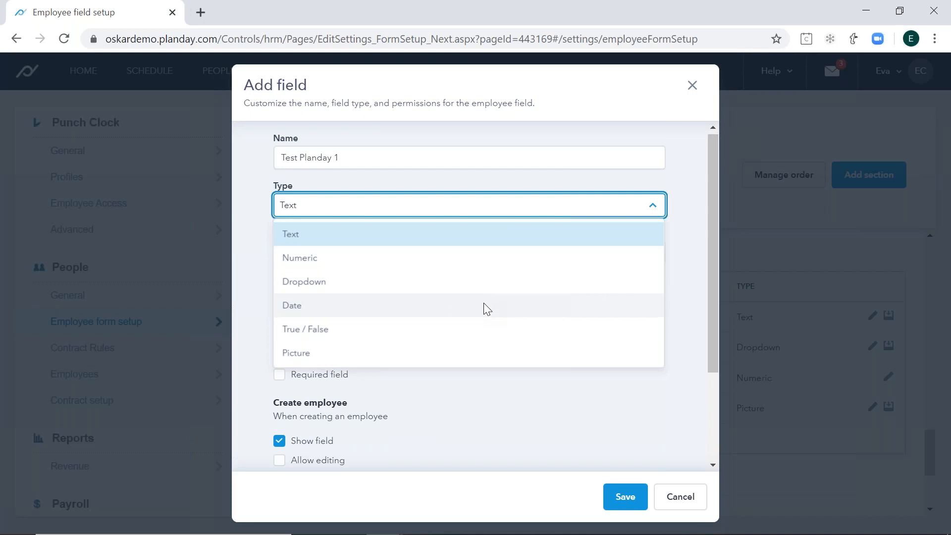
left_click(468, 233)
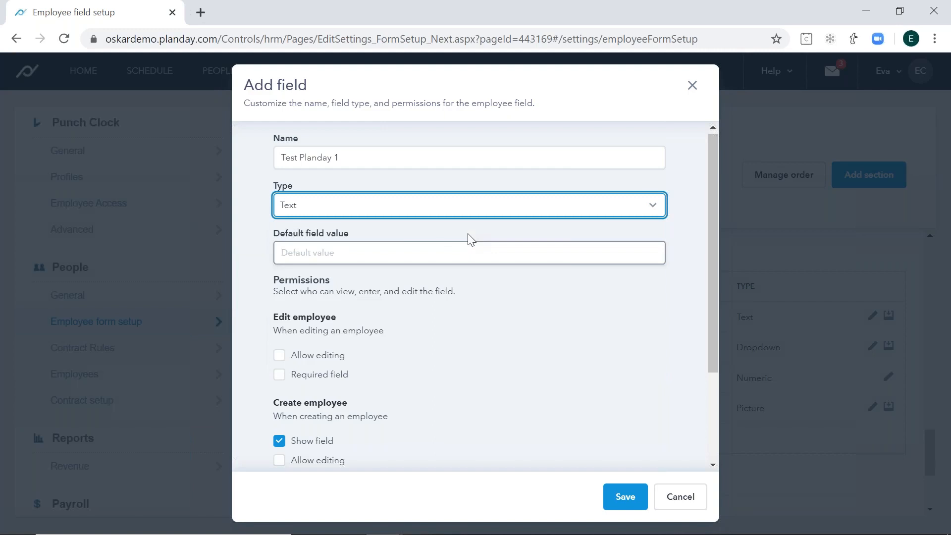
left_click(415, 252)
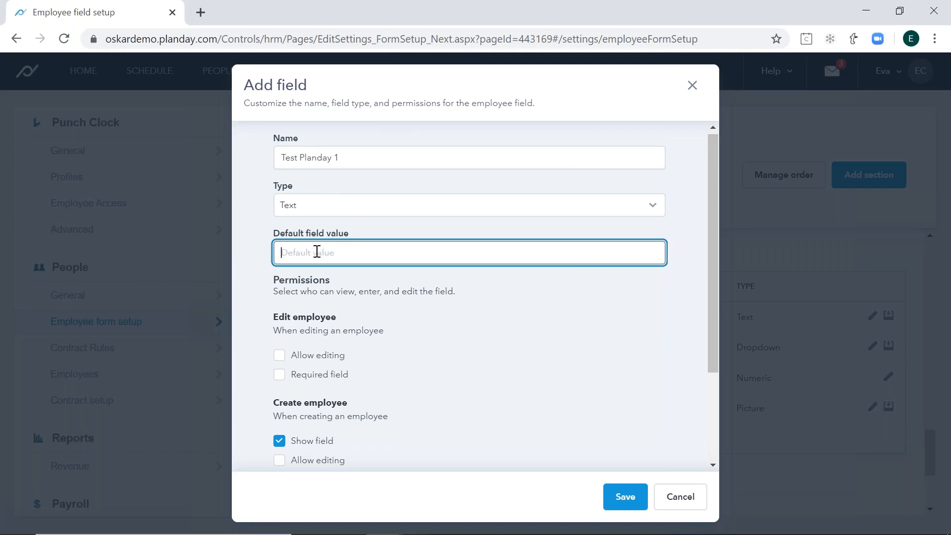
type("1")
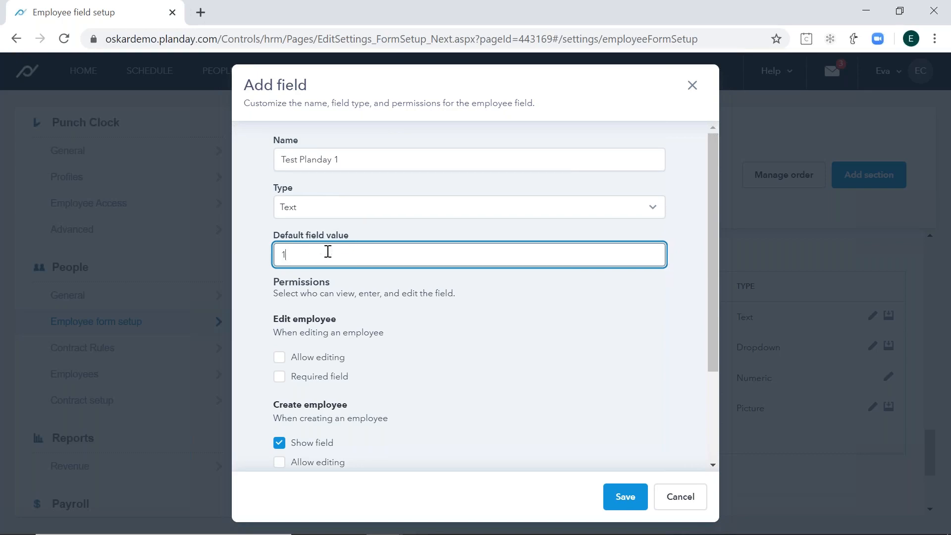
key("BackSpace")
left_click(442, 291)
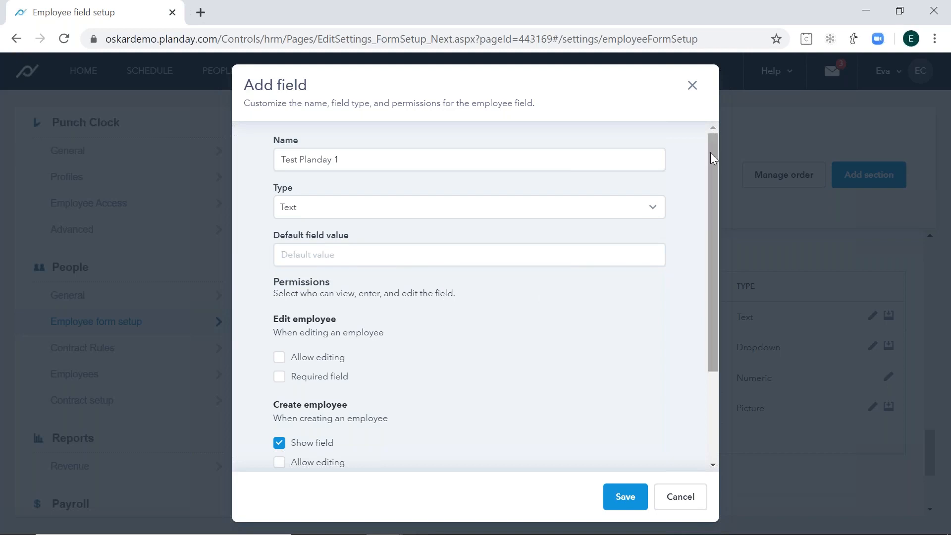
- Allow editing of the field under both Edit employee and Create employee permissions, and save the field
left_click_drag(710, 150, 710, 253)
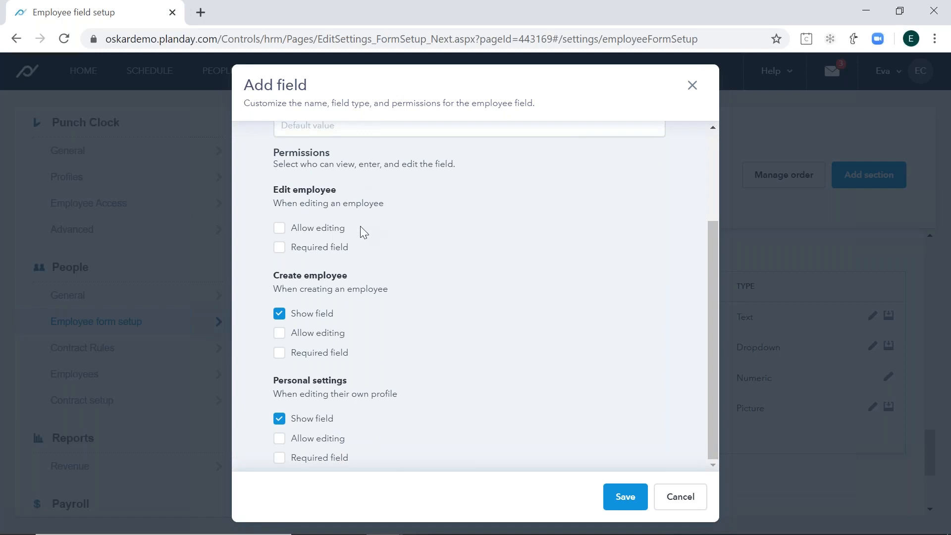
left_click(319, 233)
left_click_drag(350, 279, 270, 277)
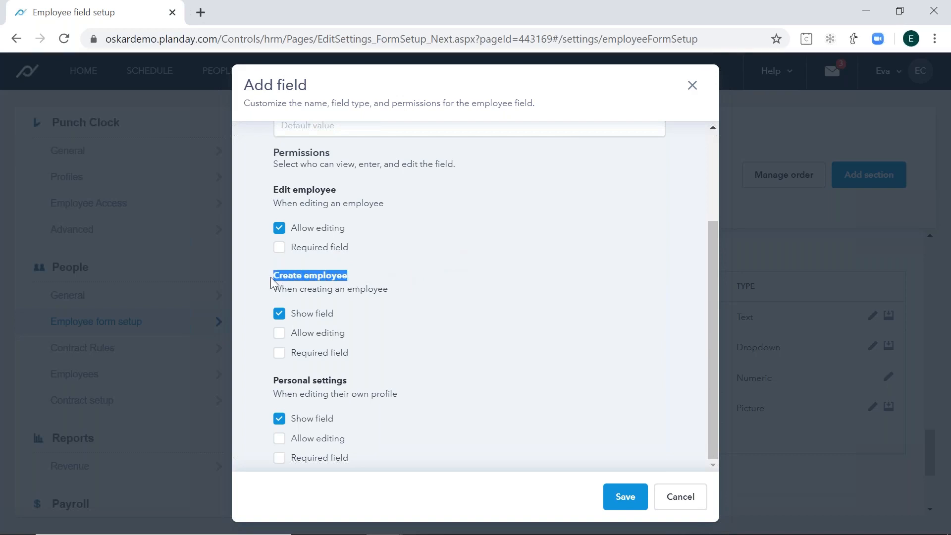
left_click(328, 281)
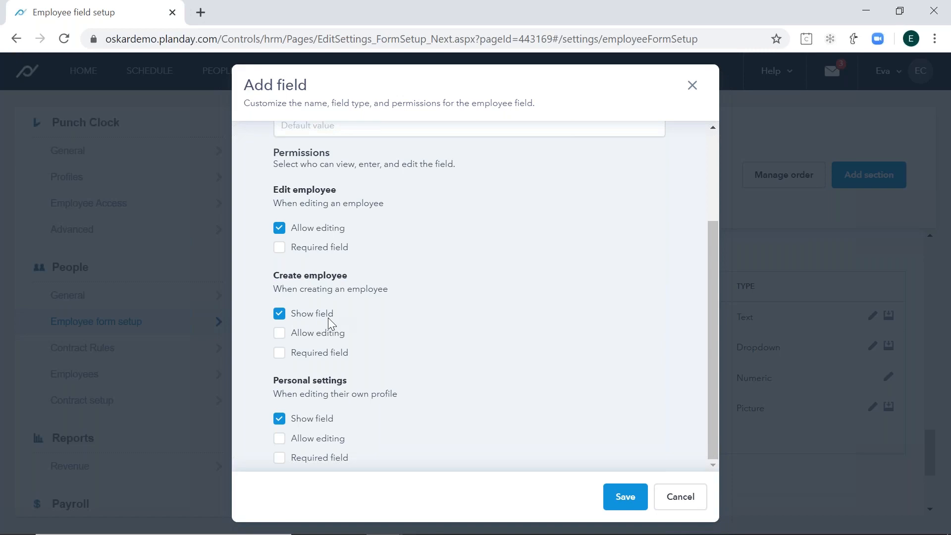
left_click(329, 334)
left_click_drag(712, 399, 719, 280)
left_click(629, 497)
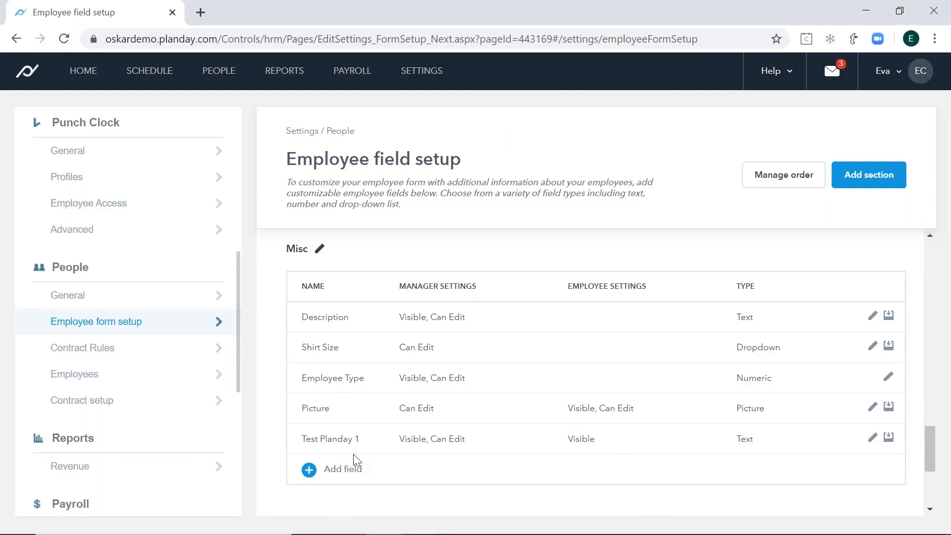
- In the contract setup, download the current document of the Test Planday contract template and delete that template
left_click_drag(931, 450, 936, 266)
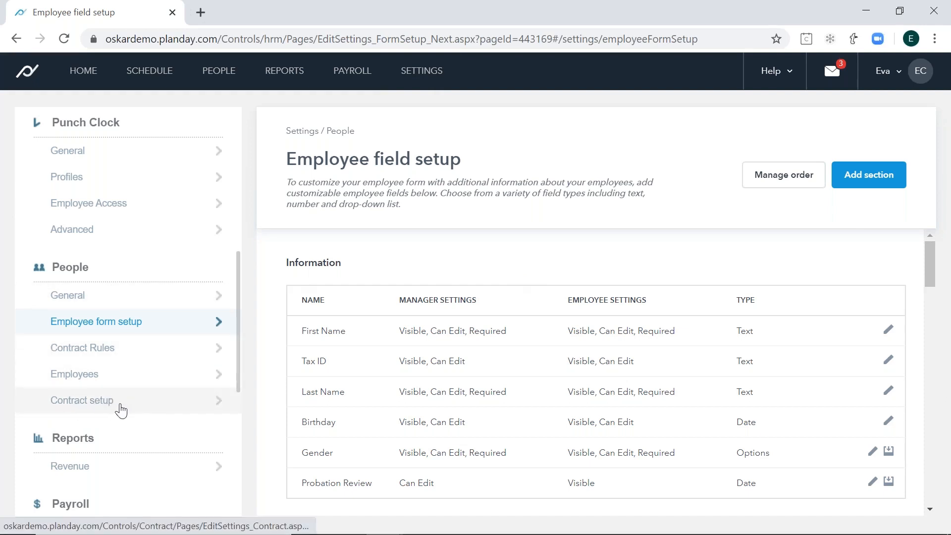
left_click(120, 410)
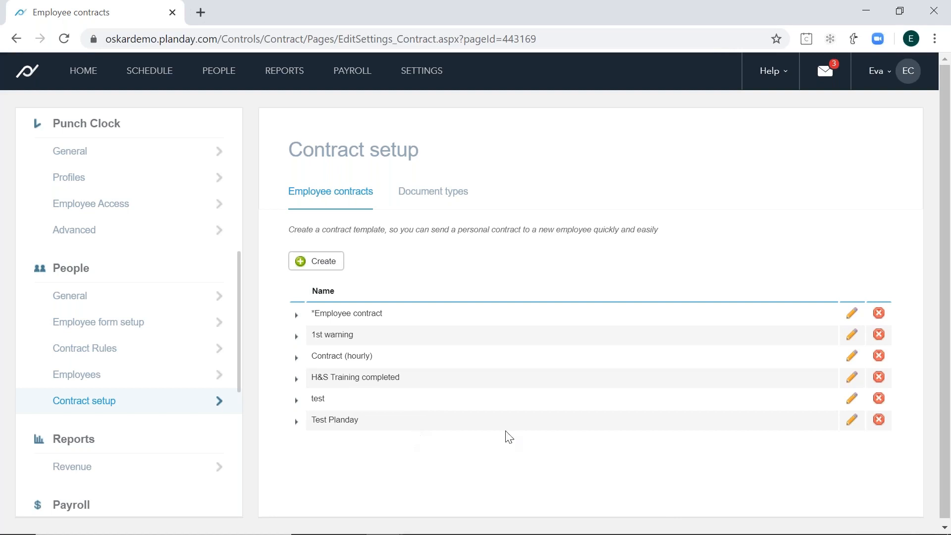
left_click(853, 426)
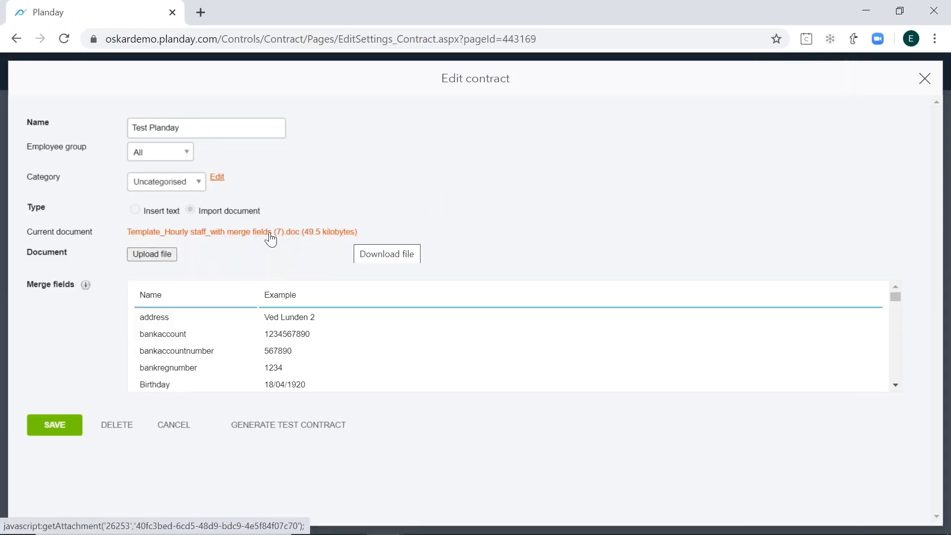
left_click(304, 233)
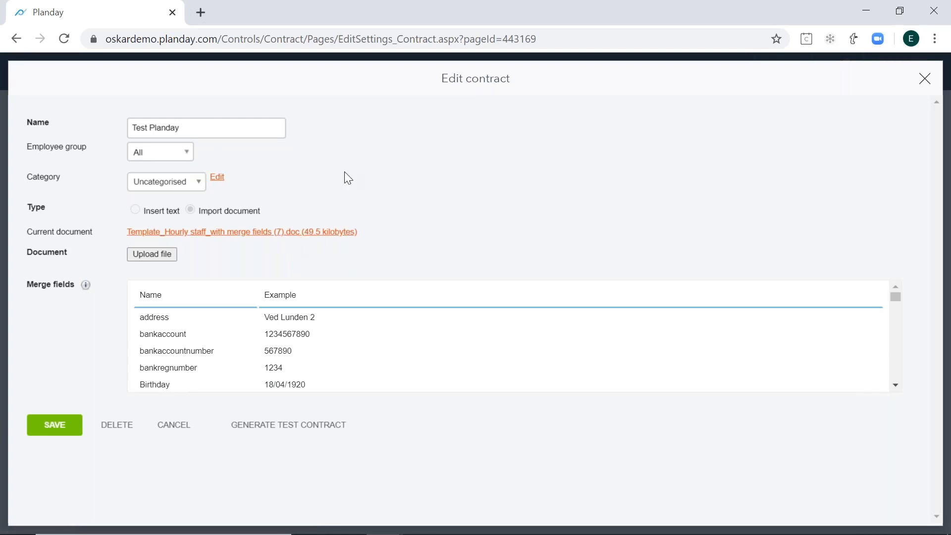
left_click(116, 432)
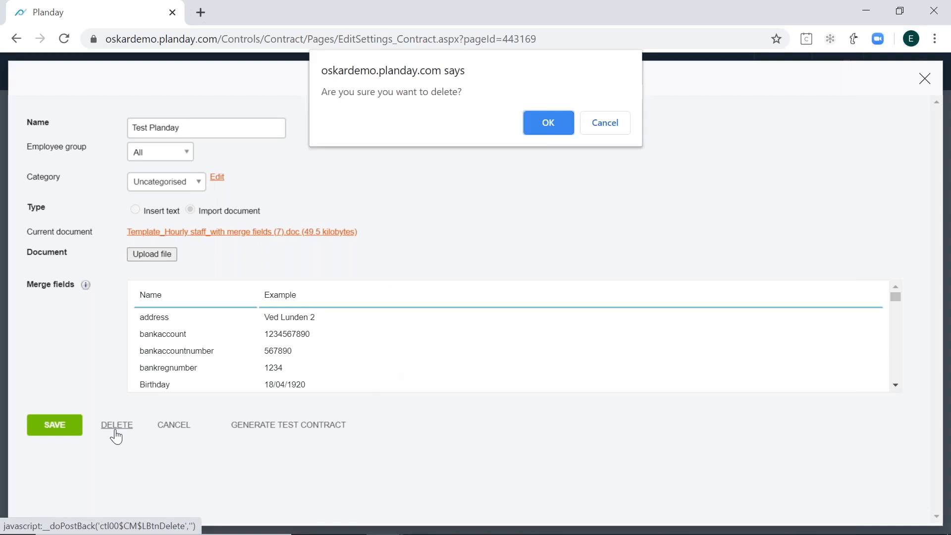
left_click(546, 129)
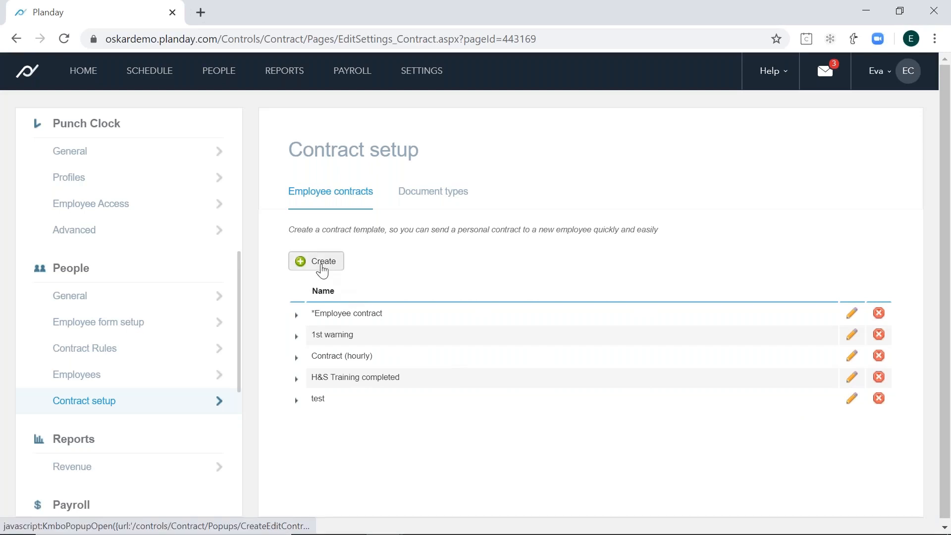
- Start a new contract template named "Test Planday" and keep its employee group set to All
left_click(322, 270)
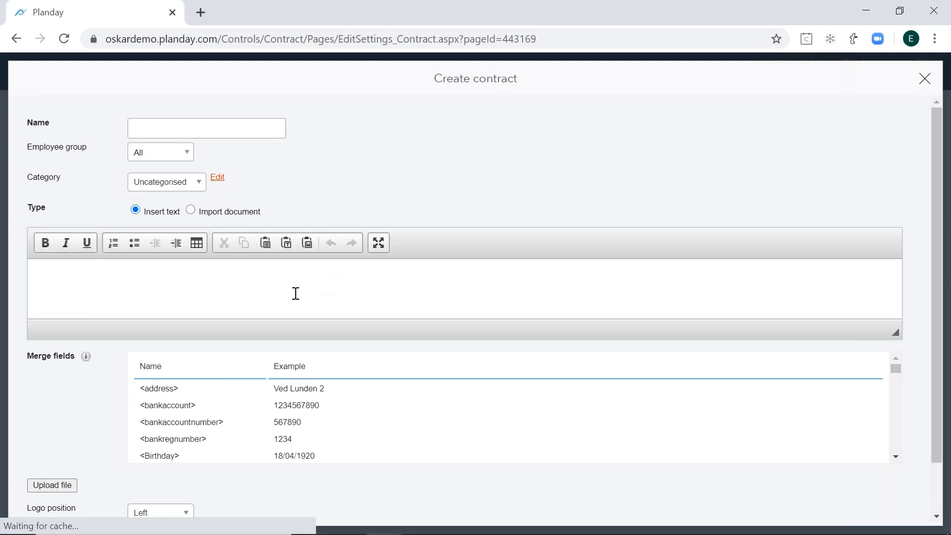
left_click(203, 123)
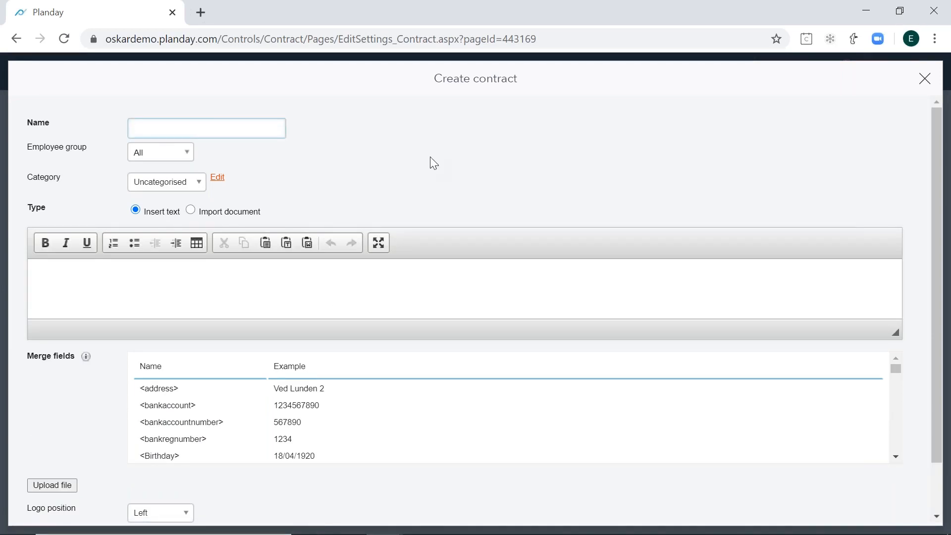
key("Caps_Lock")
type("T")
key("Caps_Lock")
type("est P")
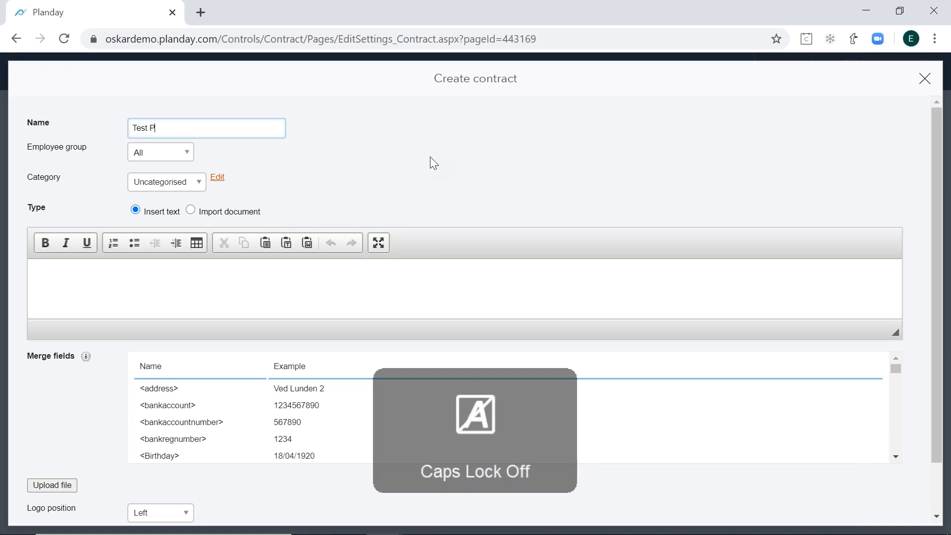
type("landay")
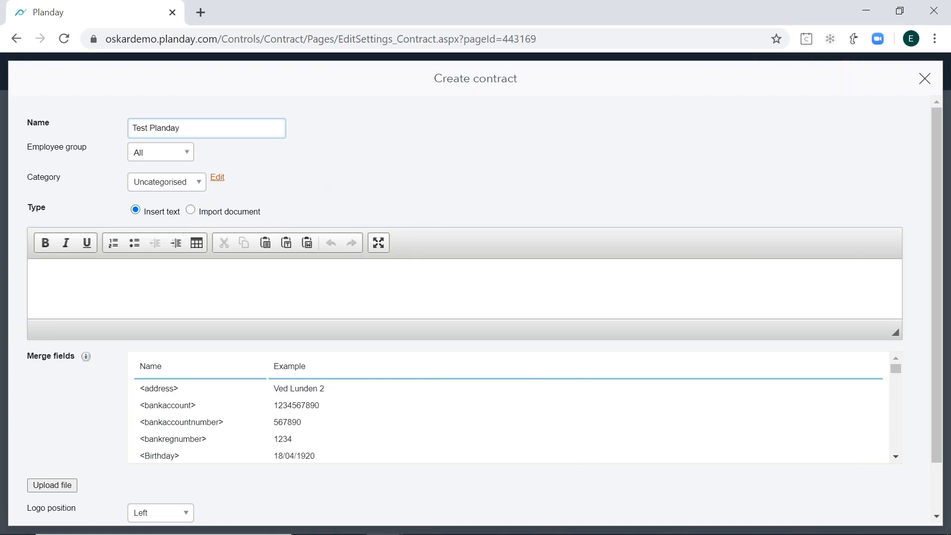
left_click_drag(27, 146, 90, 148)
left_click(91, 150)
left_click(180, 161)
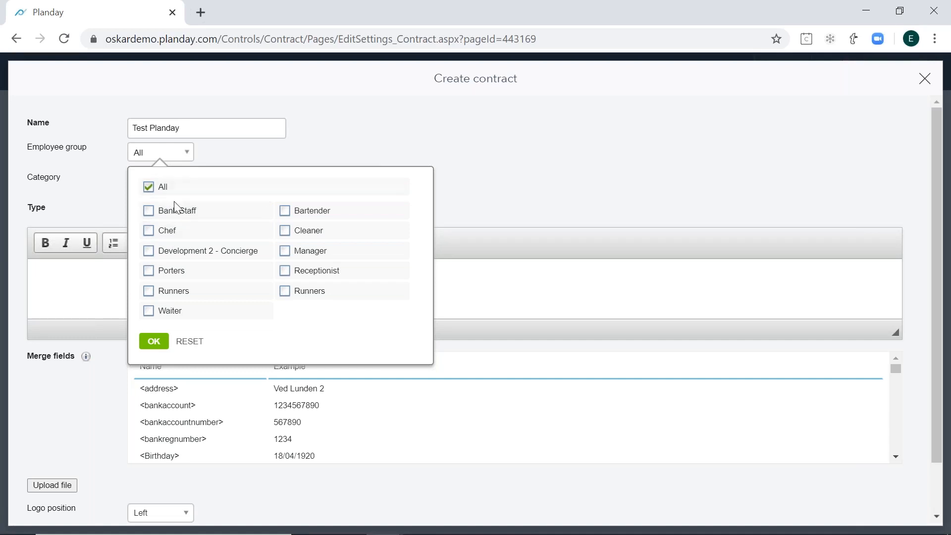
left_click(561, 169)
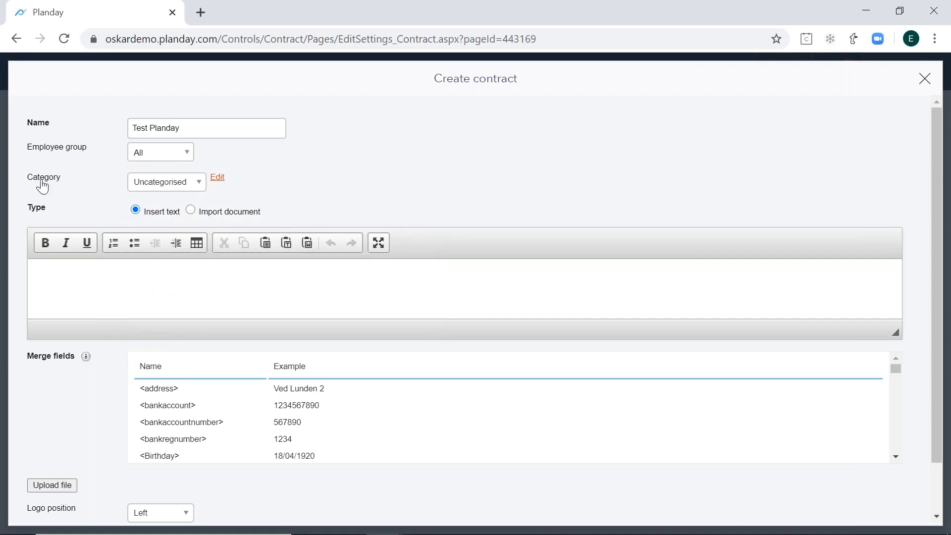
- Add a contract category named "Full-timers" with a pink colour
left_click(218, 179)
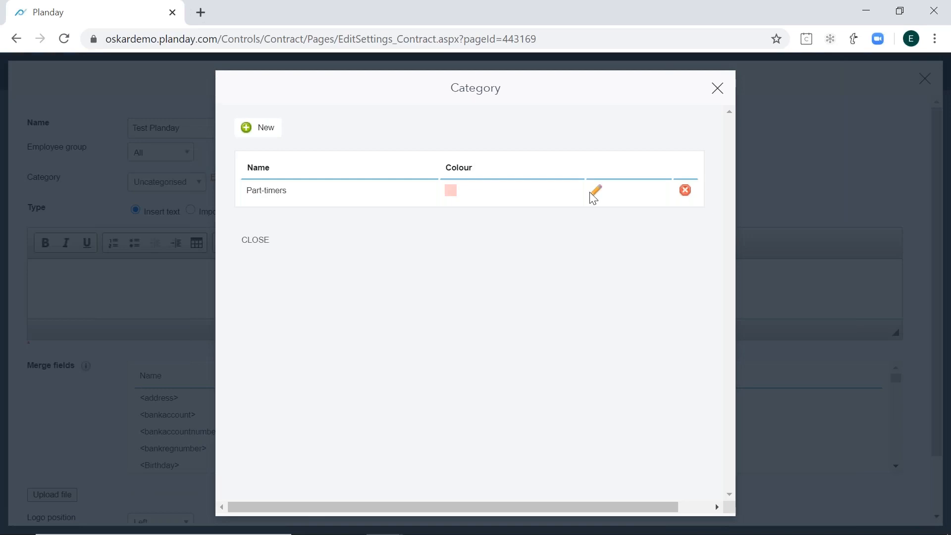
left_click(266, 128)
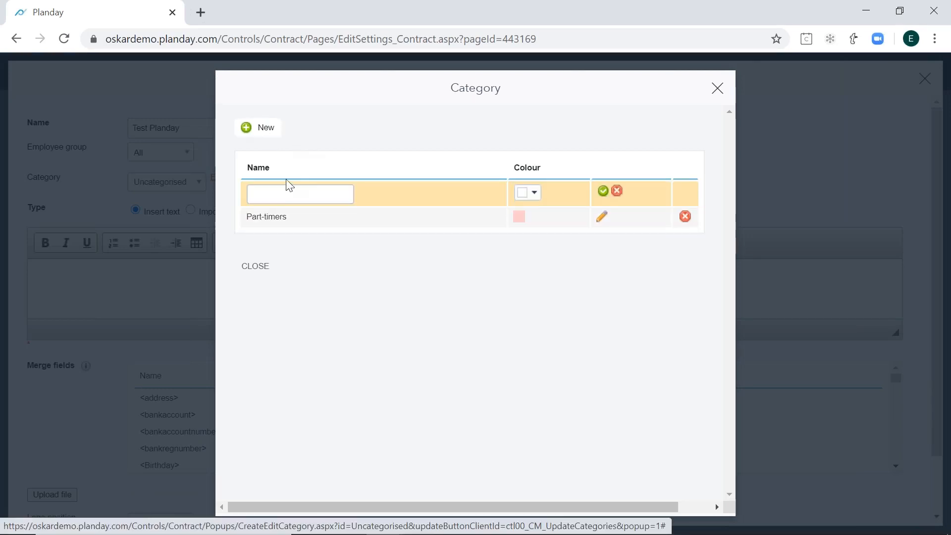
type("F")
key("Caps_Lock")
type("ull-timers")
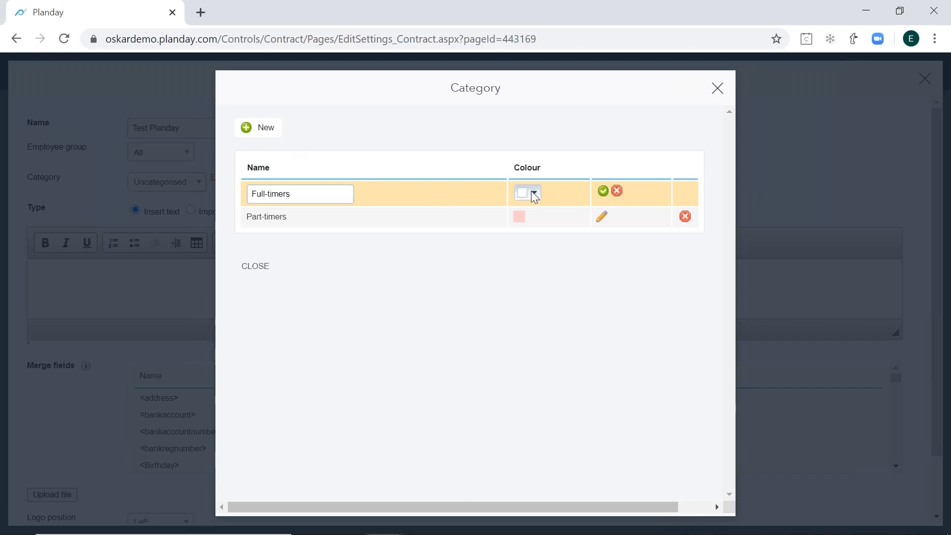
left_click(534, 194)
left_click(550, 247)
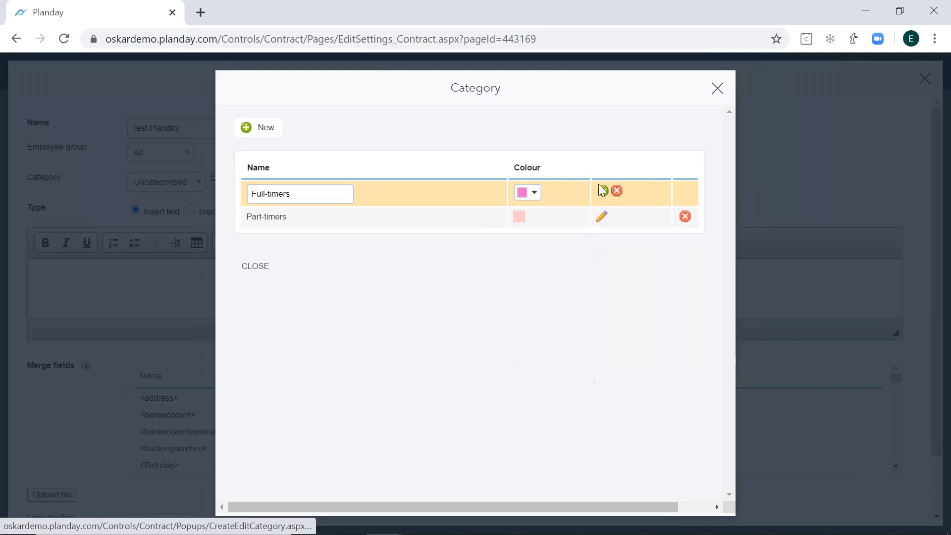
left_click(603, 193)
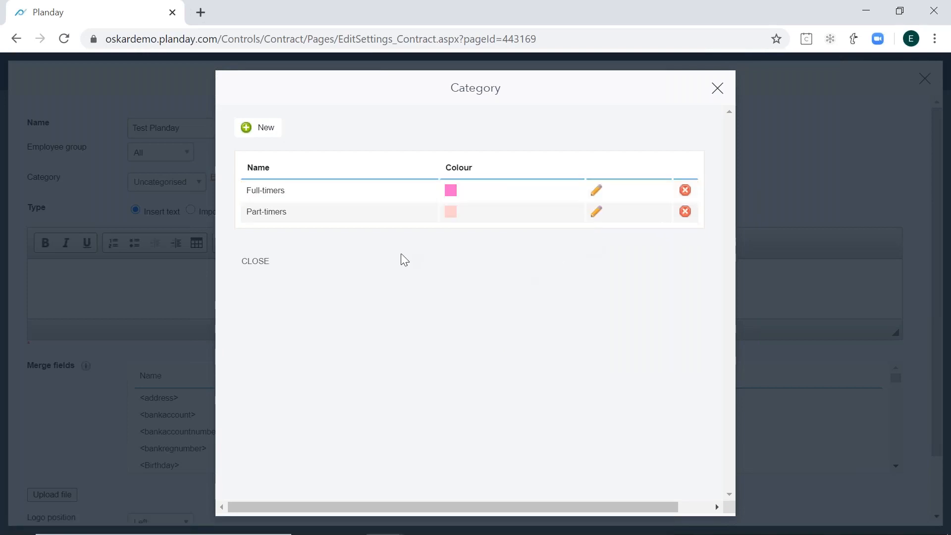
- Close the category list and assign the Test Planday contract to the Part-timers category
left_click(718, 89)
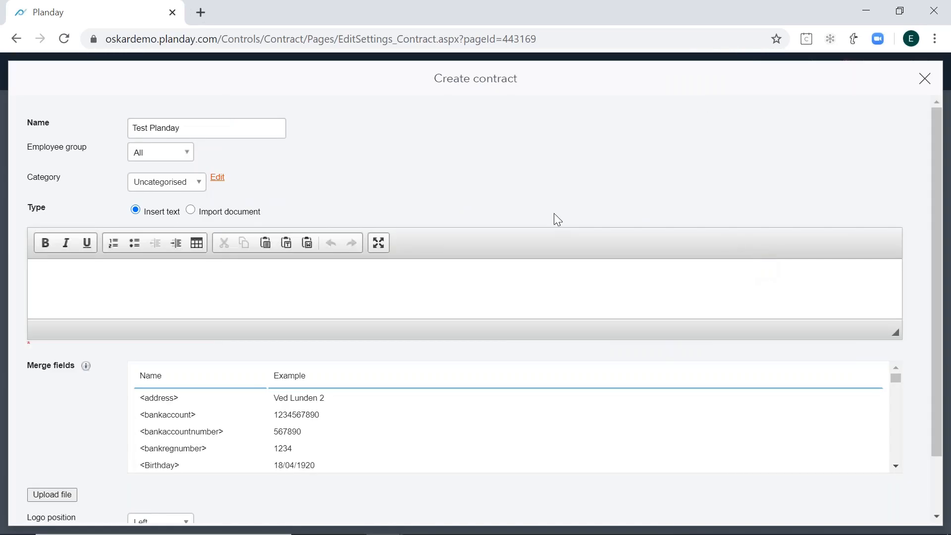
left_click(176, 187)
left_click(175, 216)
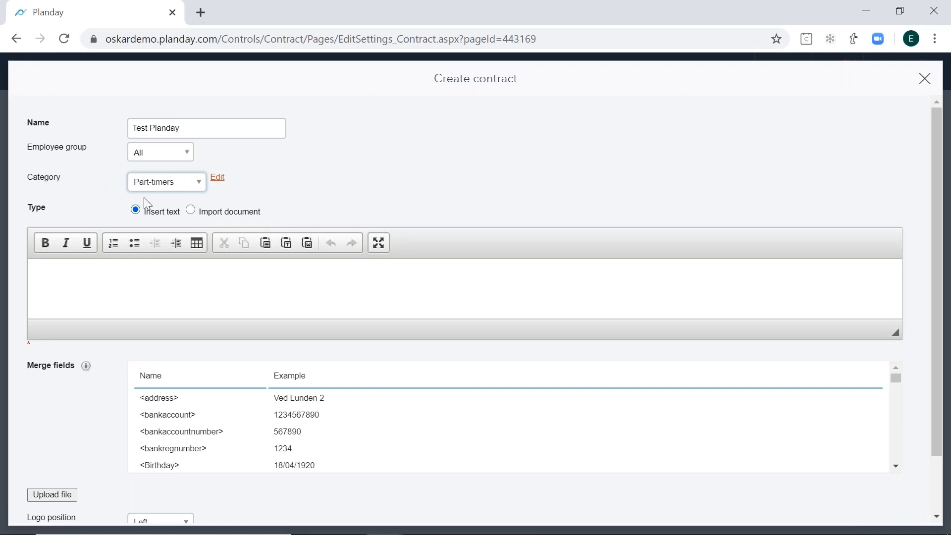
- Keep the Insert text type and write "Hello" in the contract's text body
left_click(44, 209)
left_click_drag(56, 209, 30, 211)
left_click(30, 210)
key("Caps_Lock")
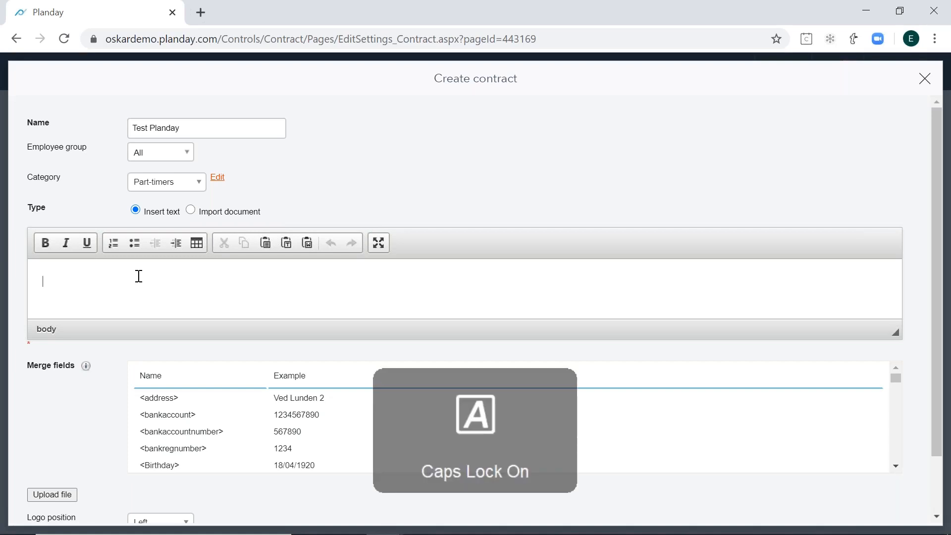
type("H")
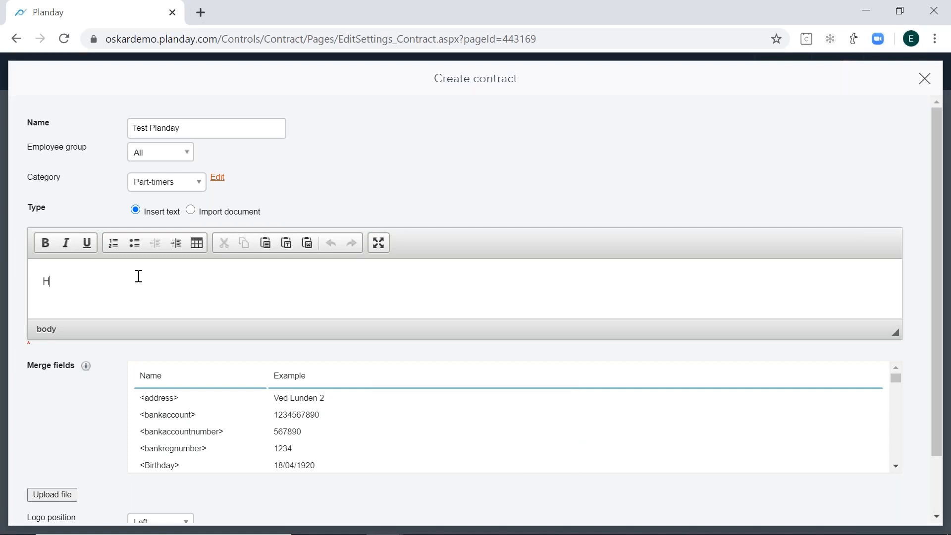
key("Caps_Lock")
type("ello")
- Find the <email> merge field among the available ones and paste it after "Hello" in the contract text
left_click_drag(27, 368, 73, 367)
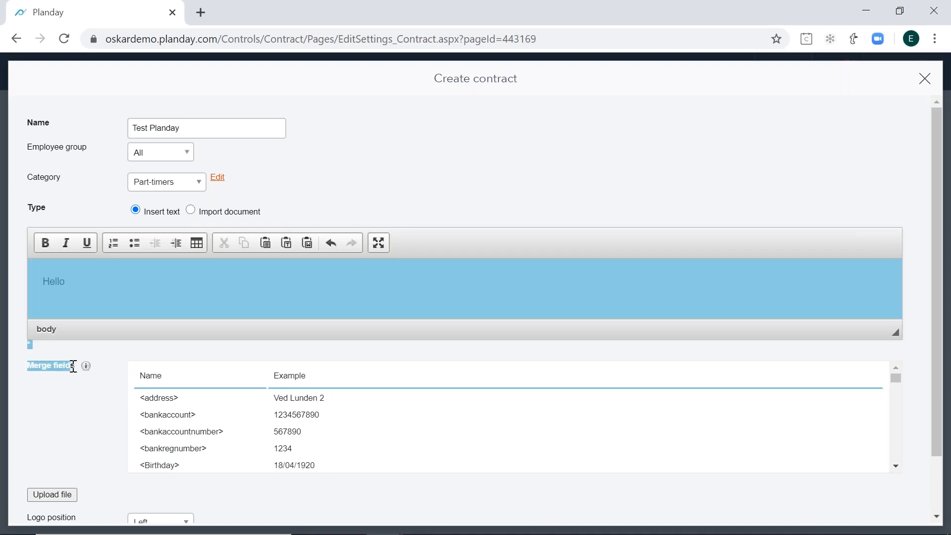
left_click(103, 375)
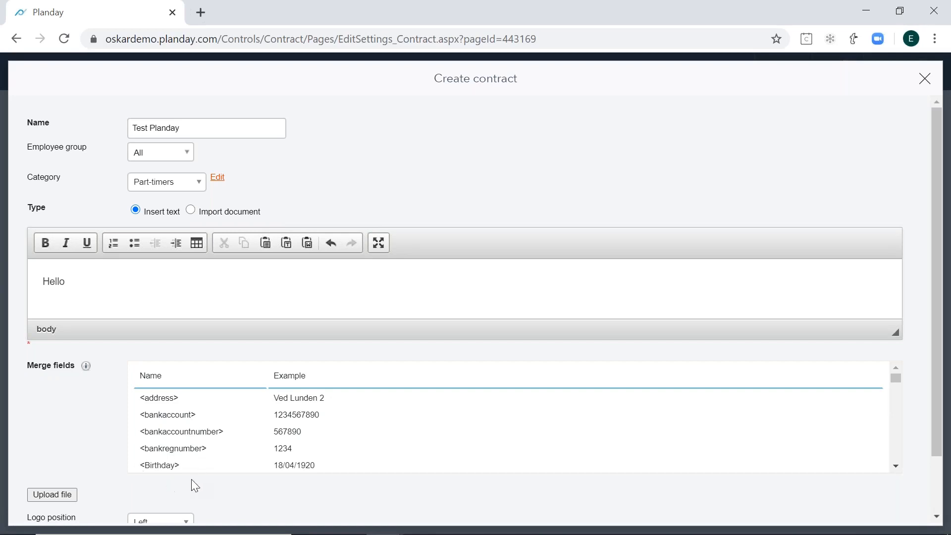
left_click(897, 465)
left_click(897, 465)
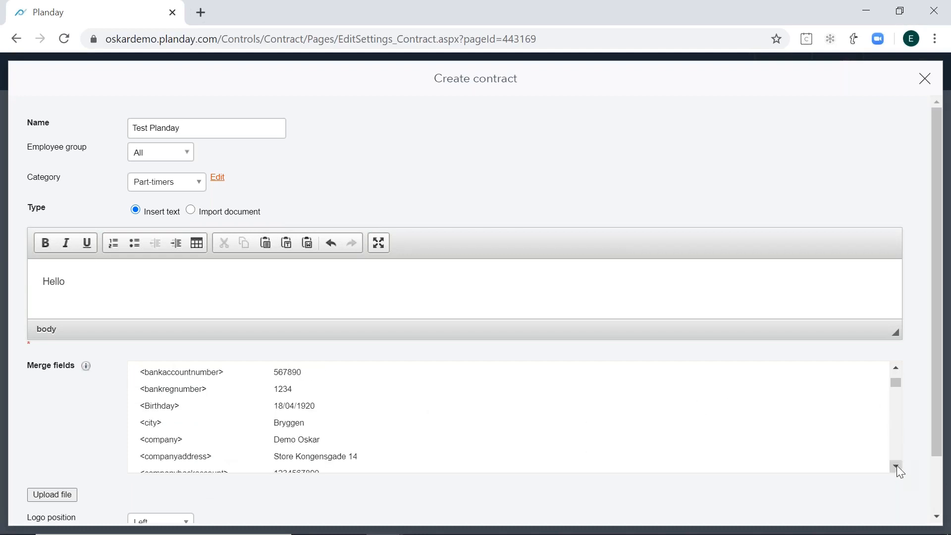
left_click(897, 465)
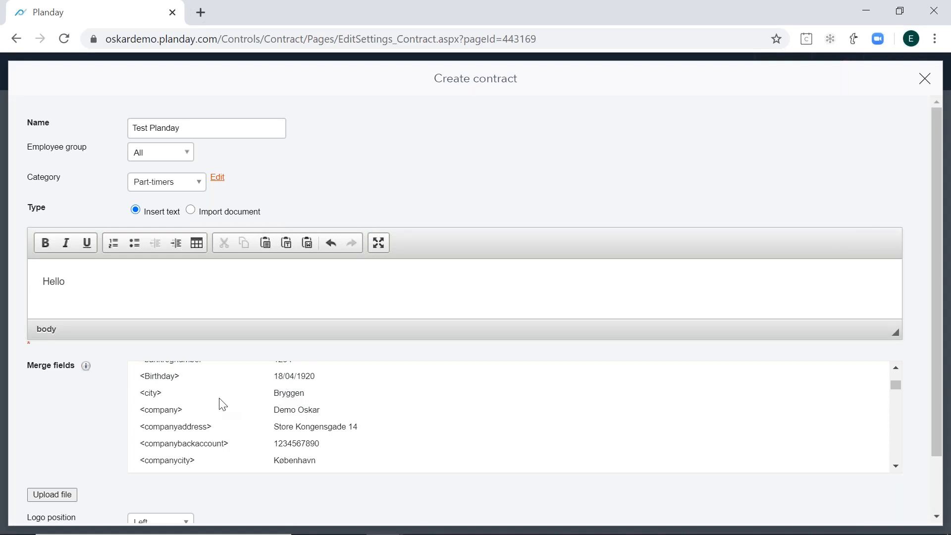
scroll(185, 420, "down", 3)
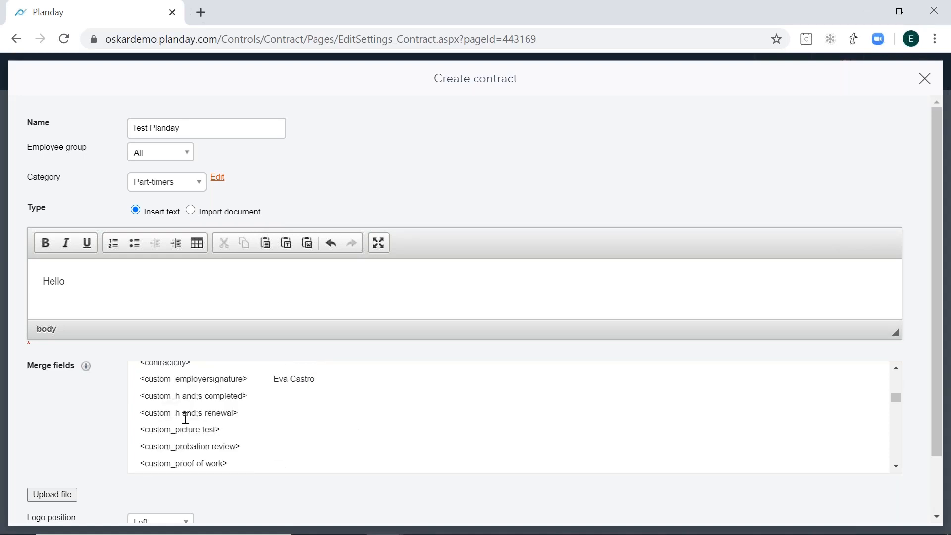
scroll(186, 419, "down", 4)
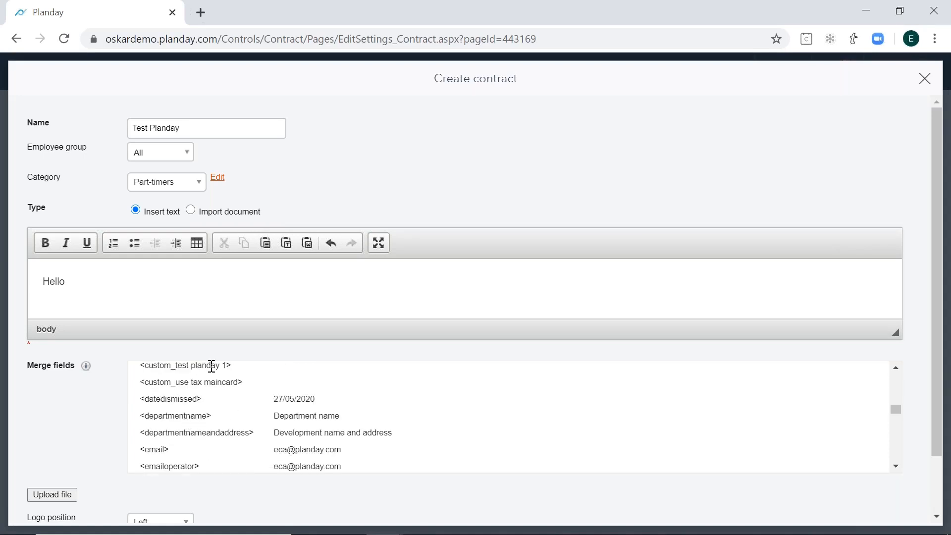
scroll(197, 412, "down", 3)
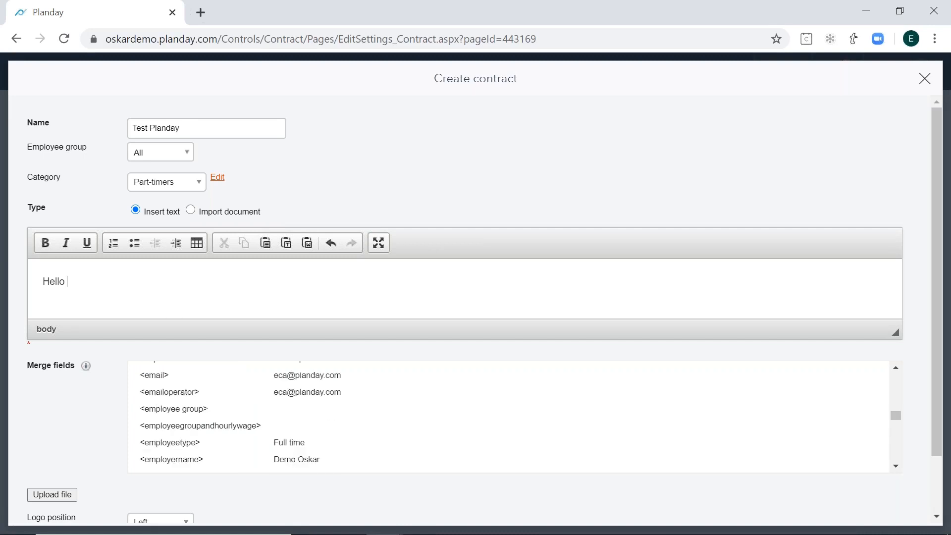
left_click_drag(170, 375, 139, 376)
type("<email>")
- Check the example value of the email merge field and the available logo position options, leaving the position at Left
scroll(386, 488, "down", 2)
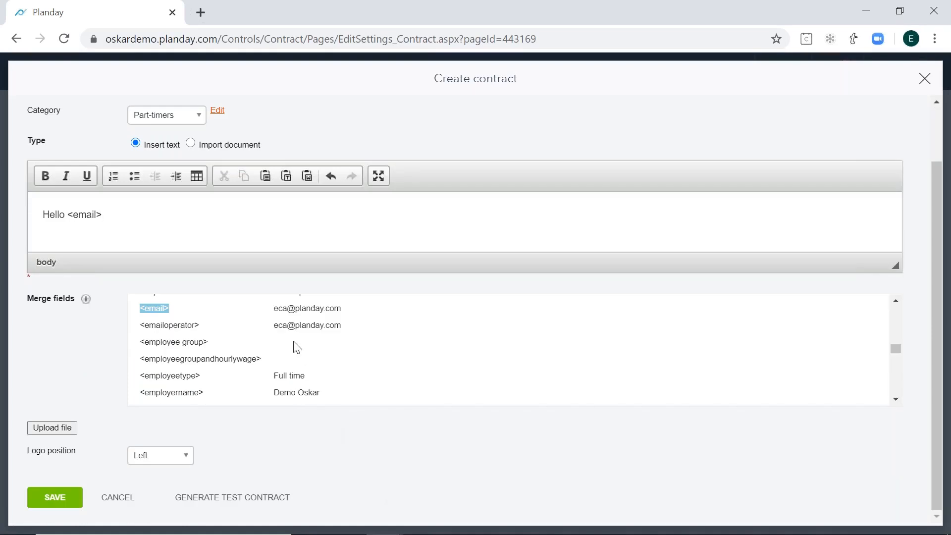
left_click_drag(273, 308, 340, 310)
left_click(347, 435)
left_click_drag(76, 450, 21, 454)
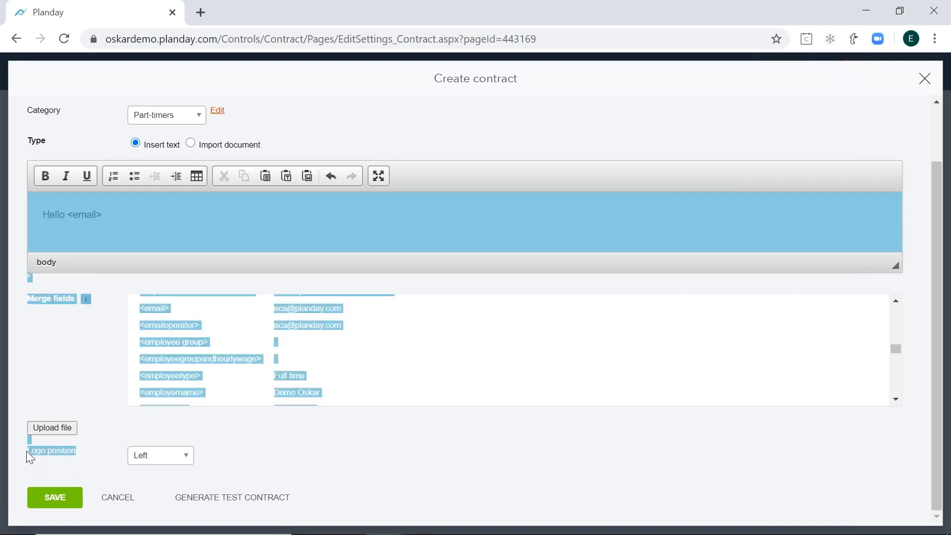
left_click(27, 451)
left_click(164, 460)
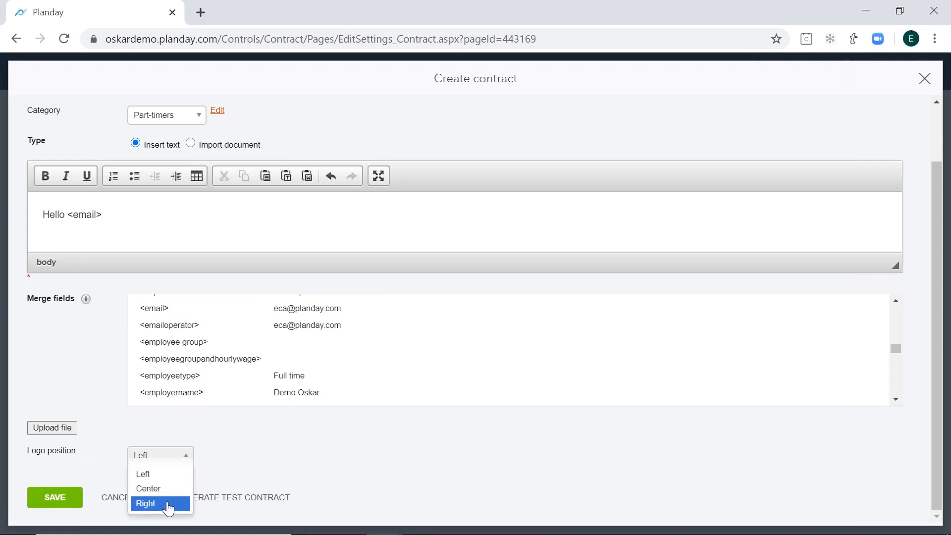
left_click(329, 452)
- Change the contract's type to Import document
scroll(248, 379, "up", 3)
scroll(332, 159, "up", 2)
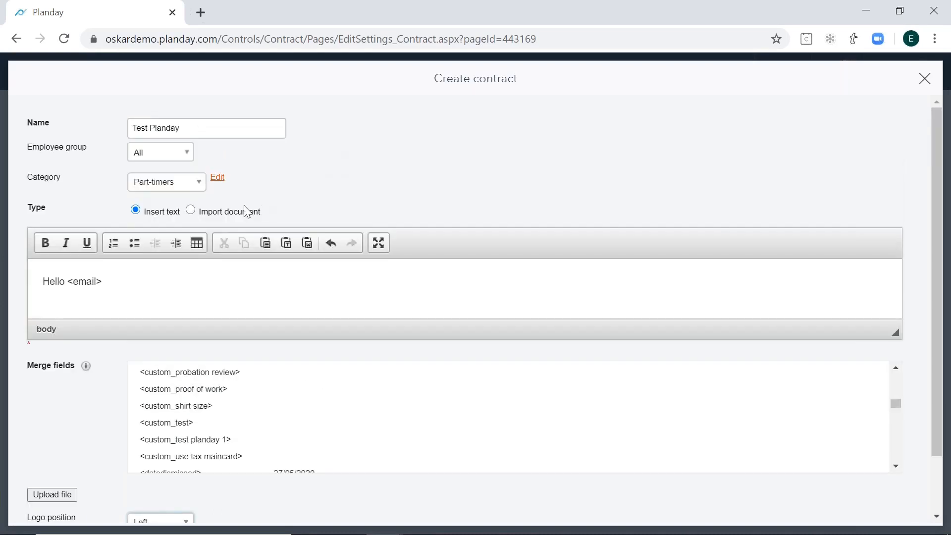
left_click(242, 213)
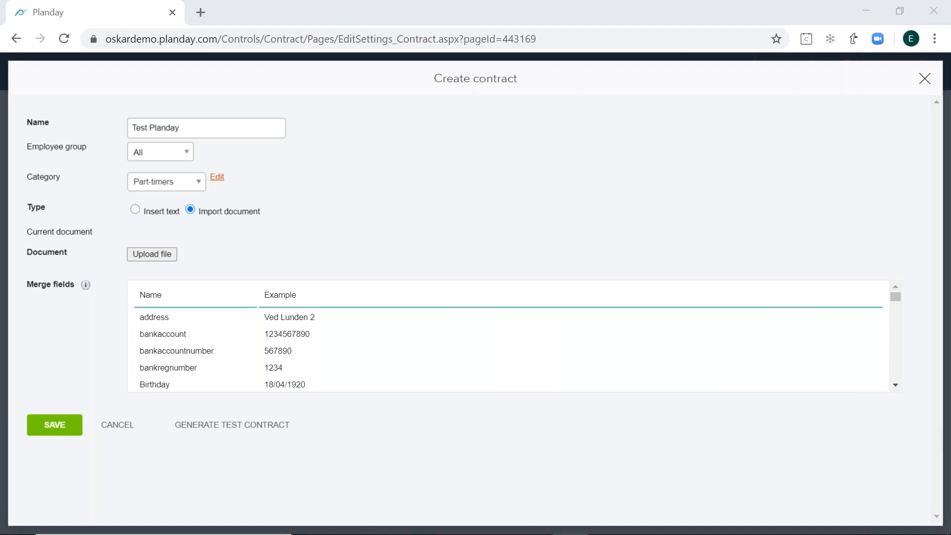
- Switch to the Word document "Template_Hourly staff_with merge fields" and delete the contactperson merge field in item b, keeping the list item itself
left_click_drag(950, 220, 427, 1)
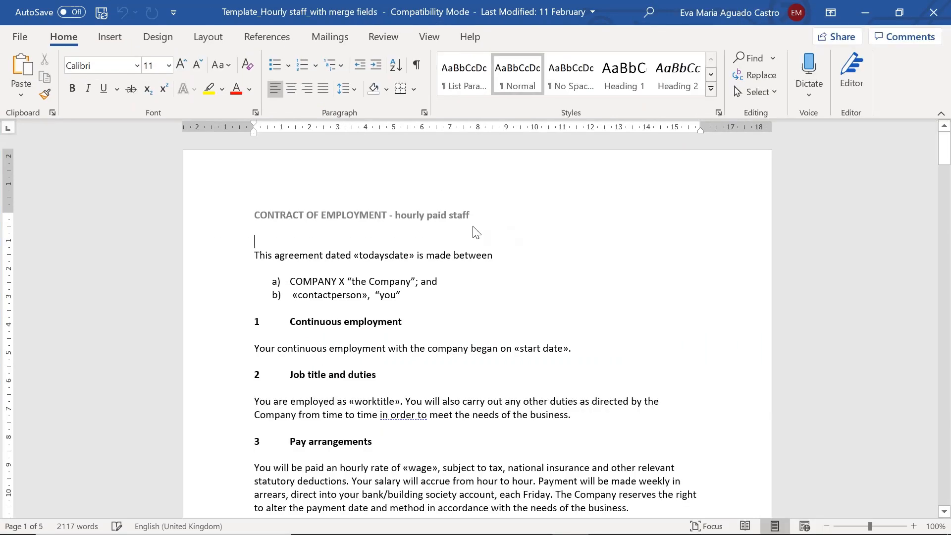
left_click(352, 297)
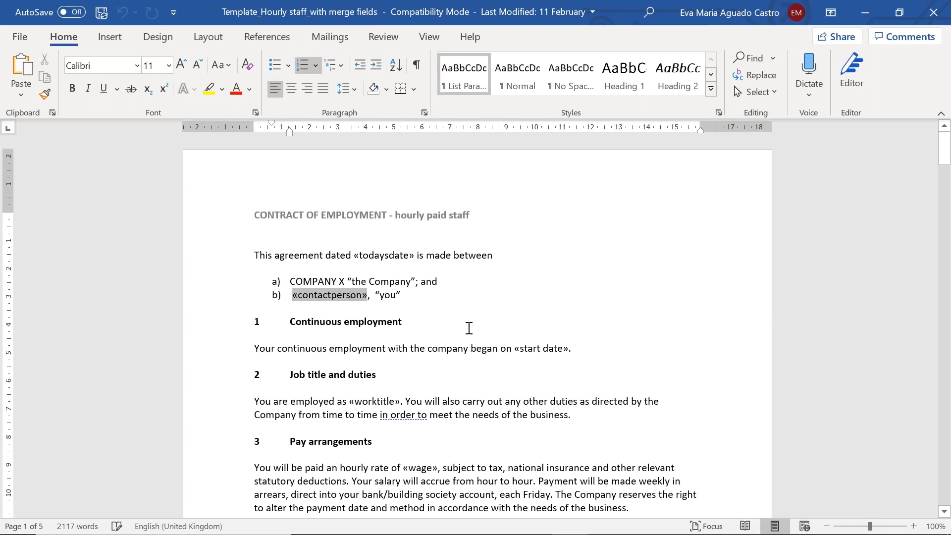
left_click(539, 349)
left_click(357, 295)
key("BackSpace")
key("BackSpace")
key("BackSpace")
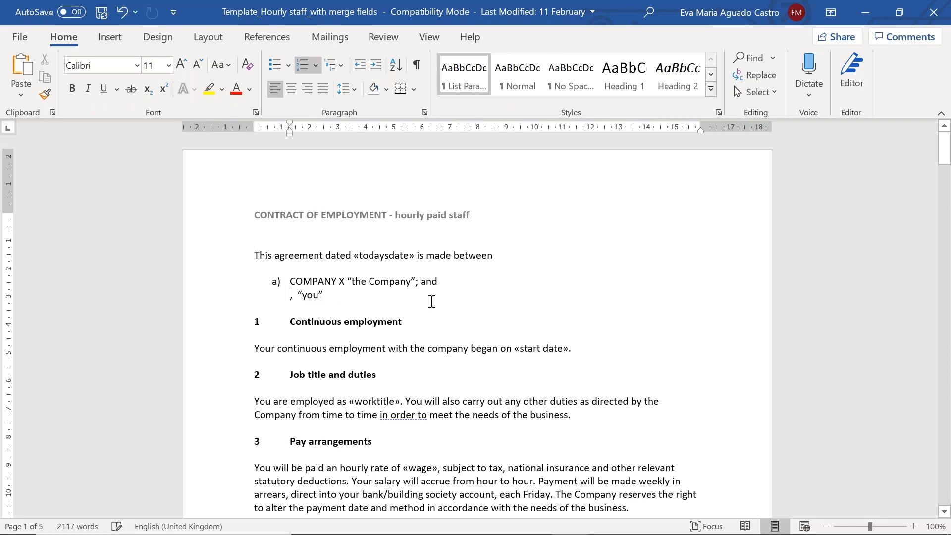
key("ctrl+z")
key("ctrl+z")
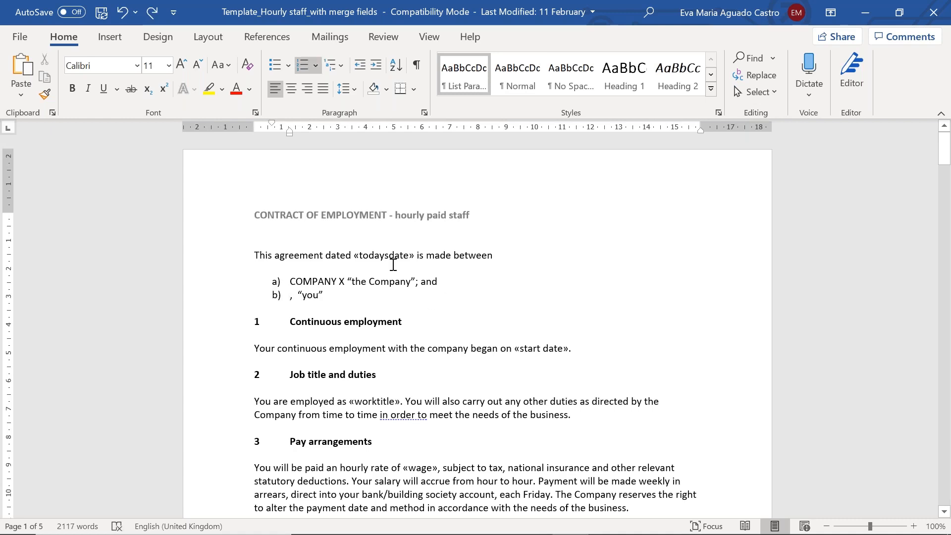
- Start inserting a field in item b before "you", choosing MergeField as the field type
left_click(120, 41)
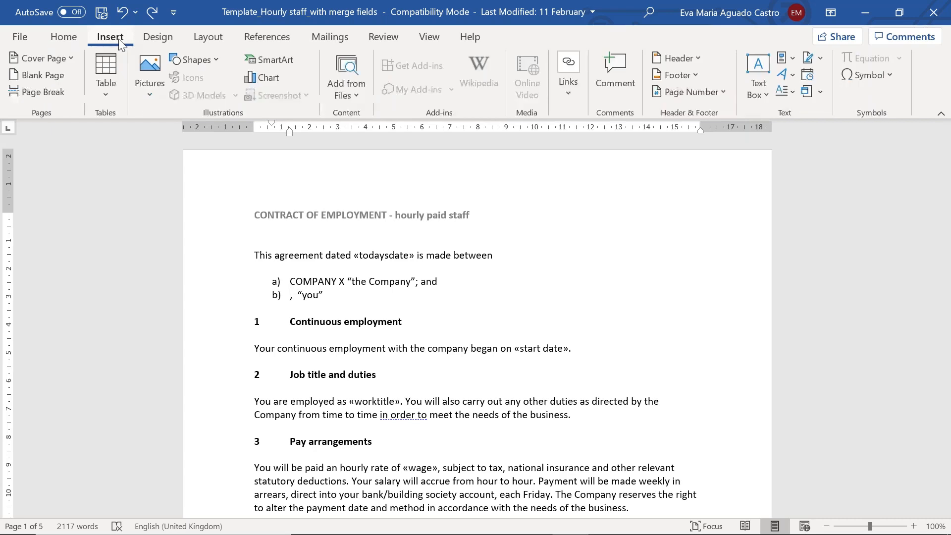
left_click(792, 59)
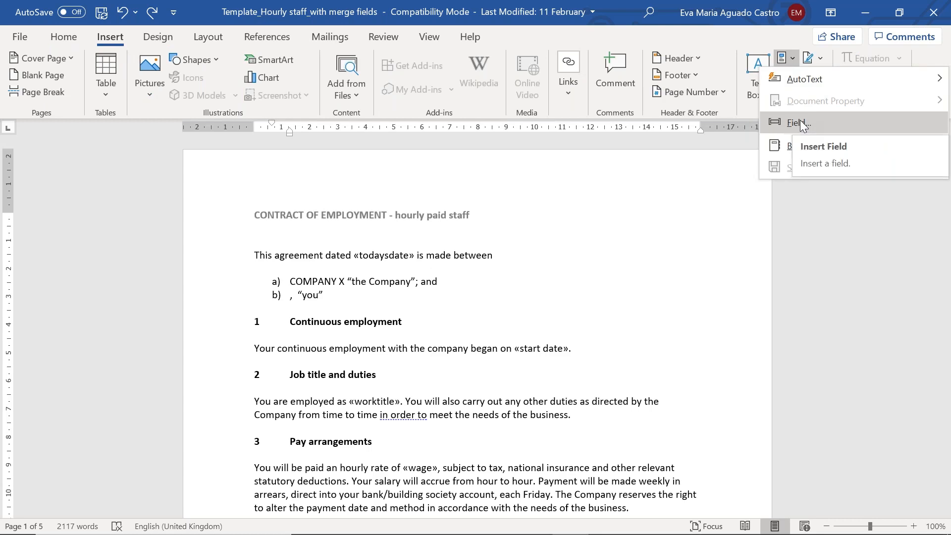
left_click(803, 125)
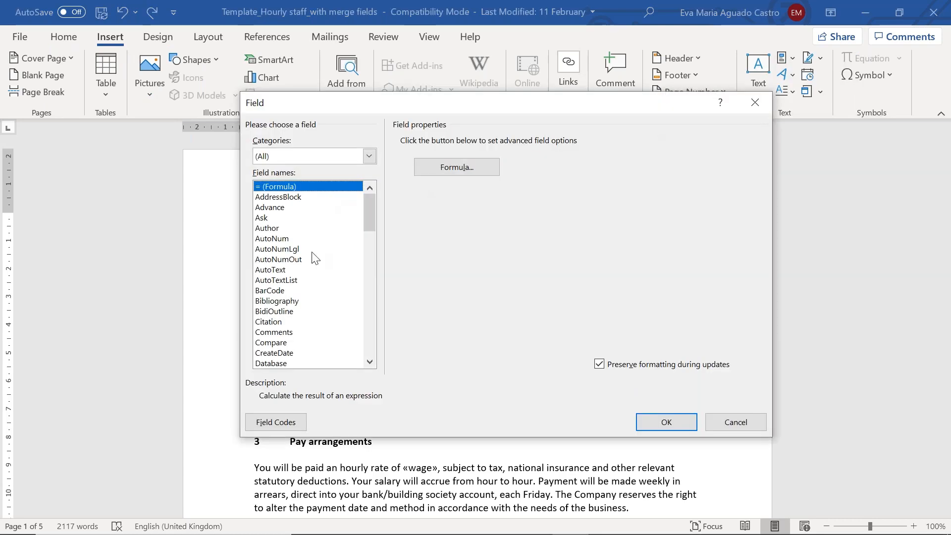
left_click(312, 252)
type("me")
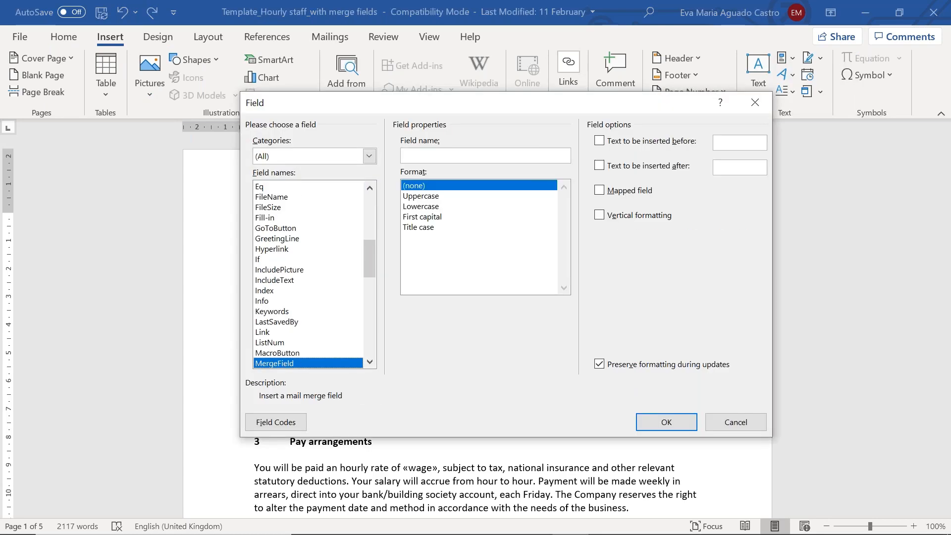
left_click(439, 154)
- Copy the merge field name "firstname" from Planday's import document list, use it as the Word field's name and insert the field
key("alt+Tab")
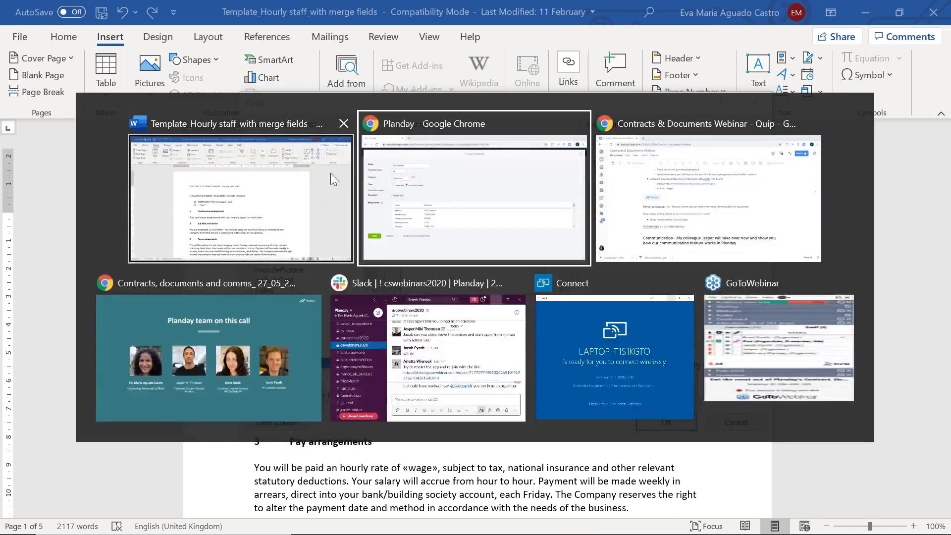
left_click(467, 180)
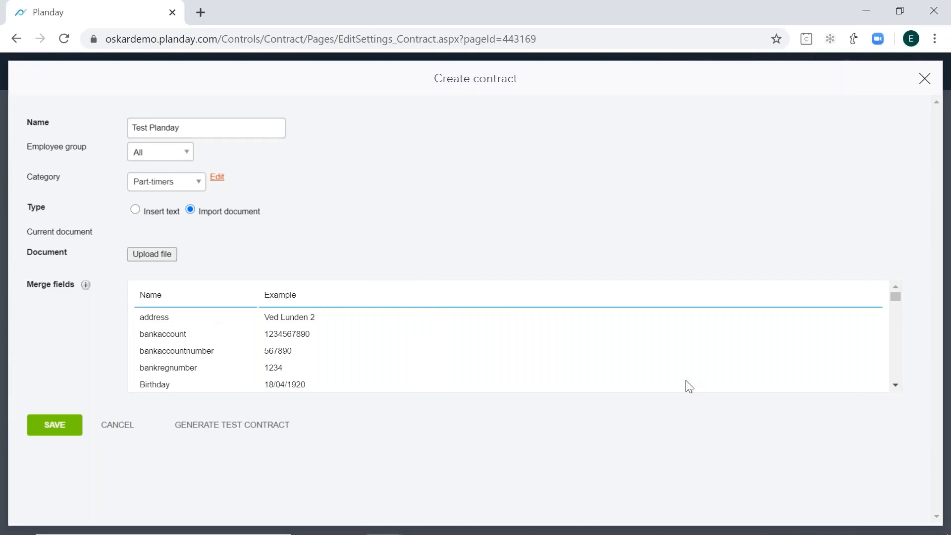
scroll(328, 333, "down", 2)
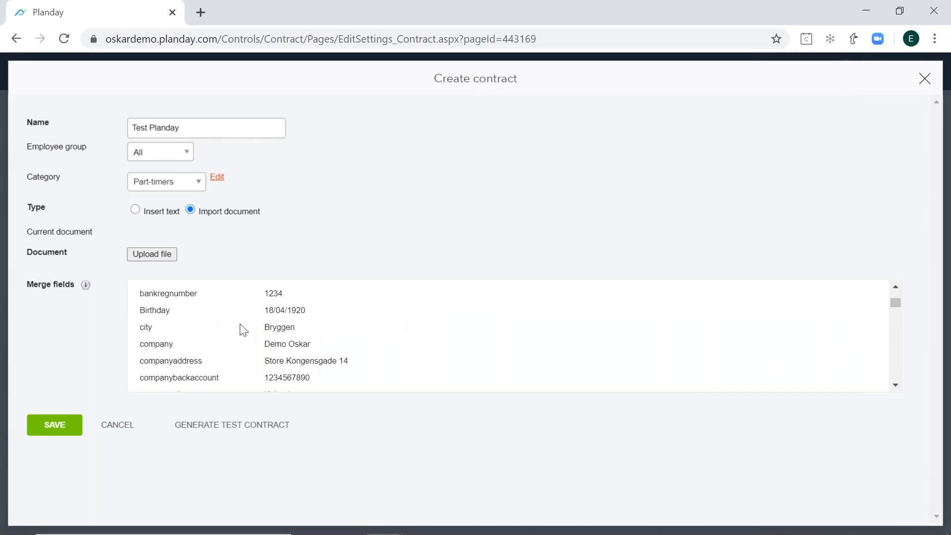
scroll(239, 327, "down", 6)
scroll(221, 322, "down", 6)
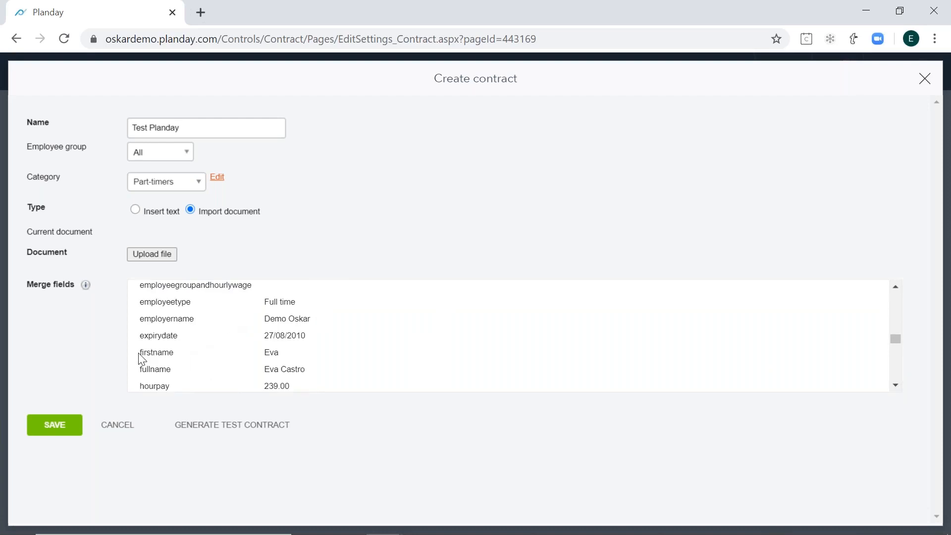
left_click_drag(140, 355, 174, 355)
key("ctrl+c")
key("alt+Tab")
key("ctrl+v")
left_click(679, 421)
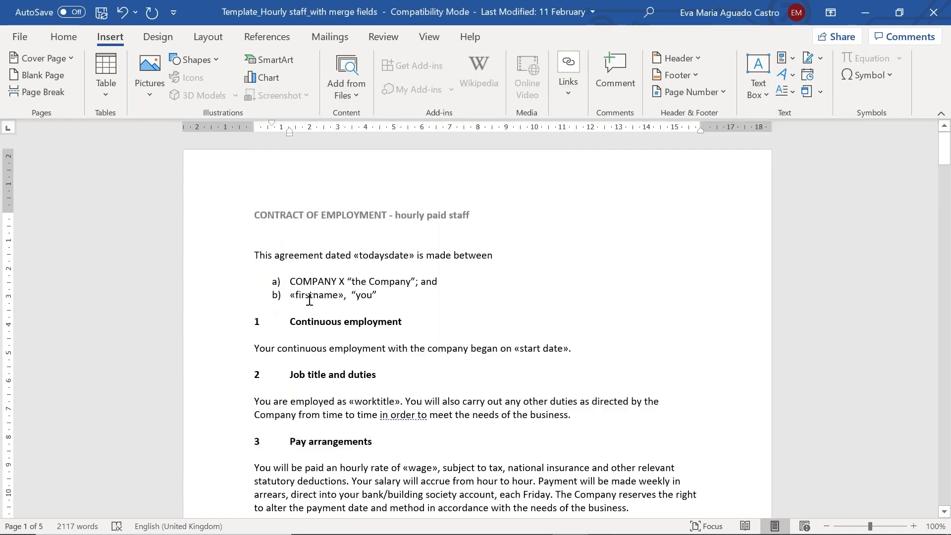
left_click(309, 293)
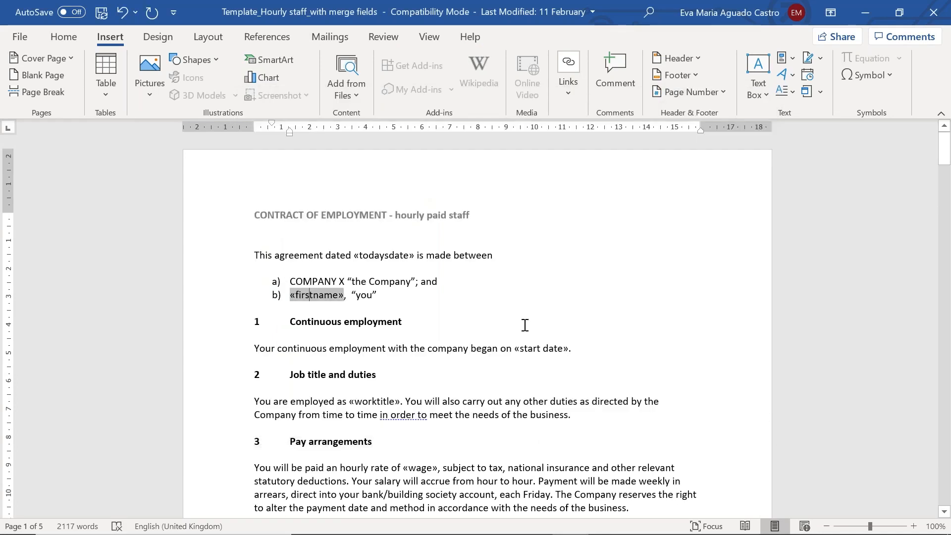
left_click(433, 302)
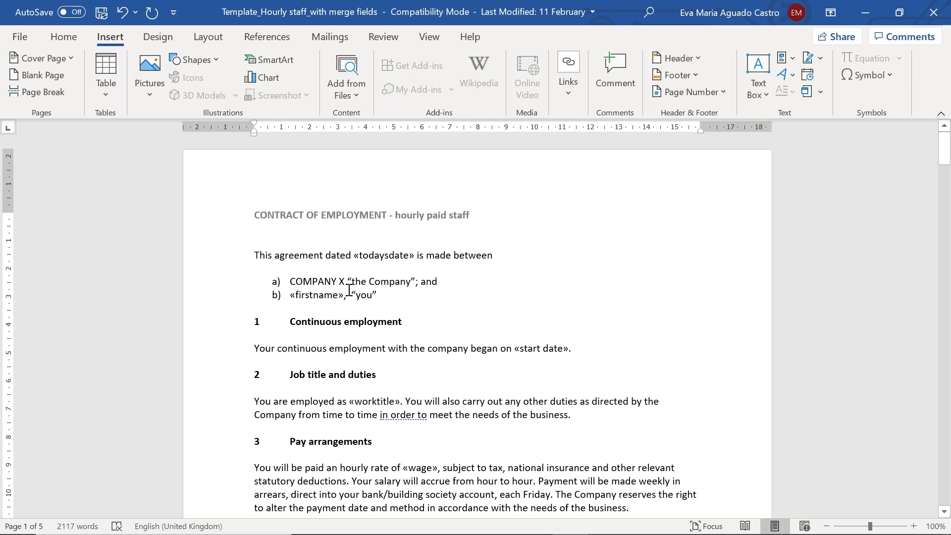
- Save the edited document to the Desktop as "Template_Hourly staff_with merge fields" in Word 97-2003 Document format
left_click(20, 37)
left_click(48, 237)
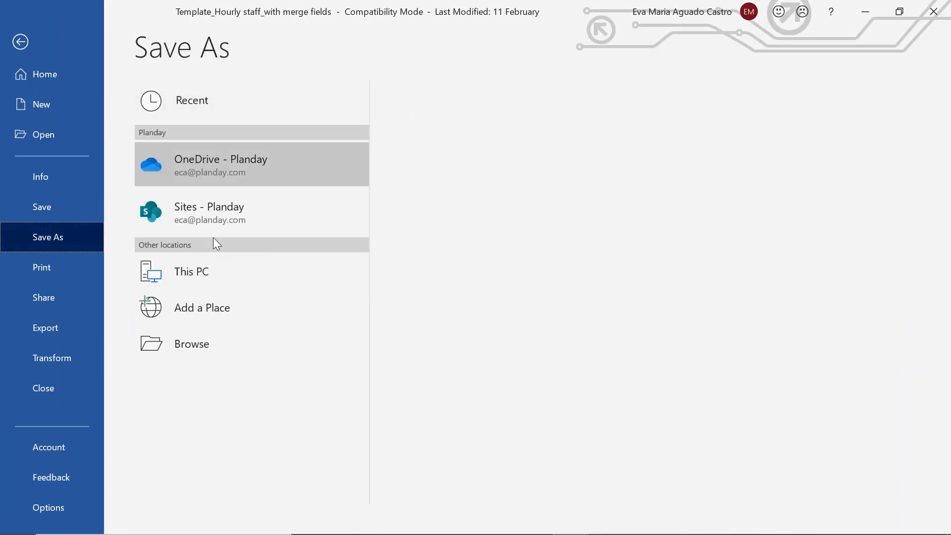
left_click(303, 274)
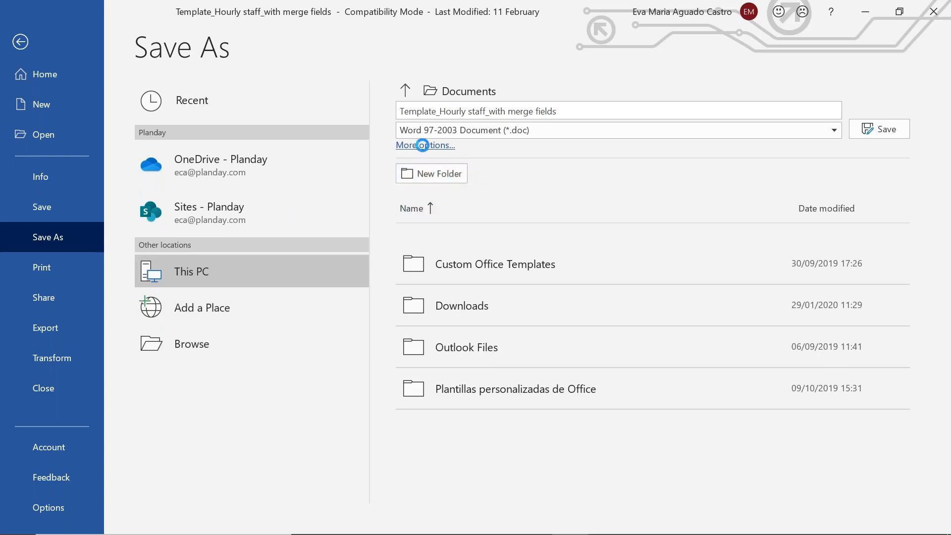
left_click(423, 145)
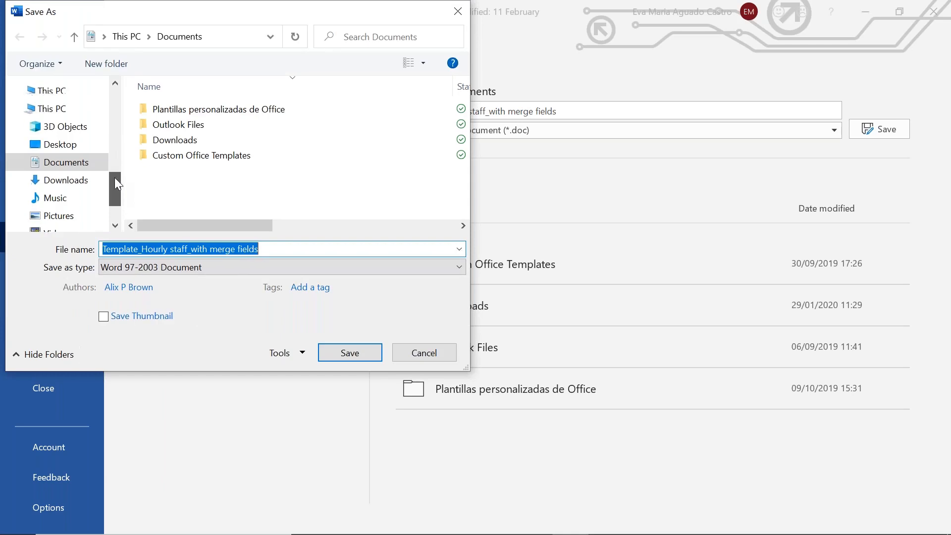
left_click(60, 114)
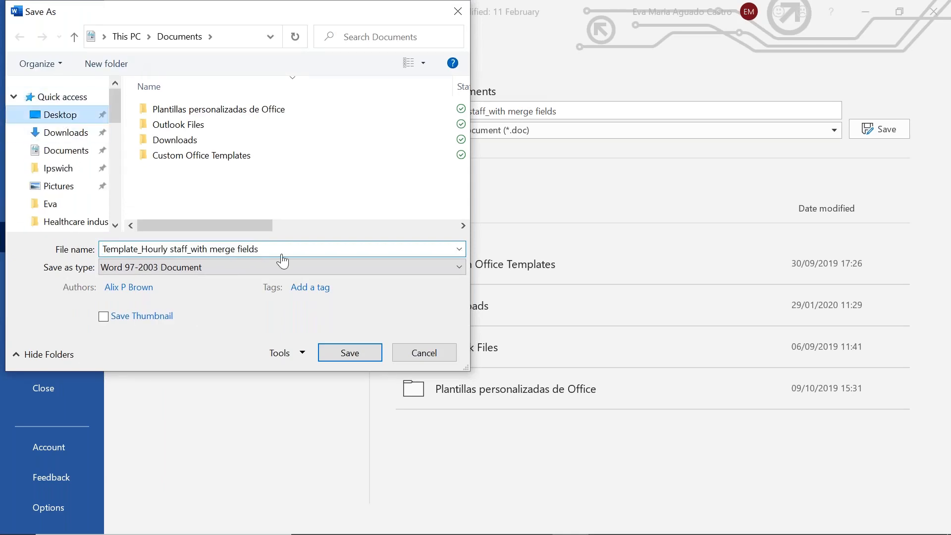
left_click(350, 353)
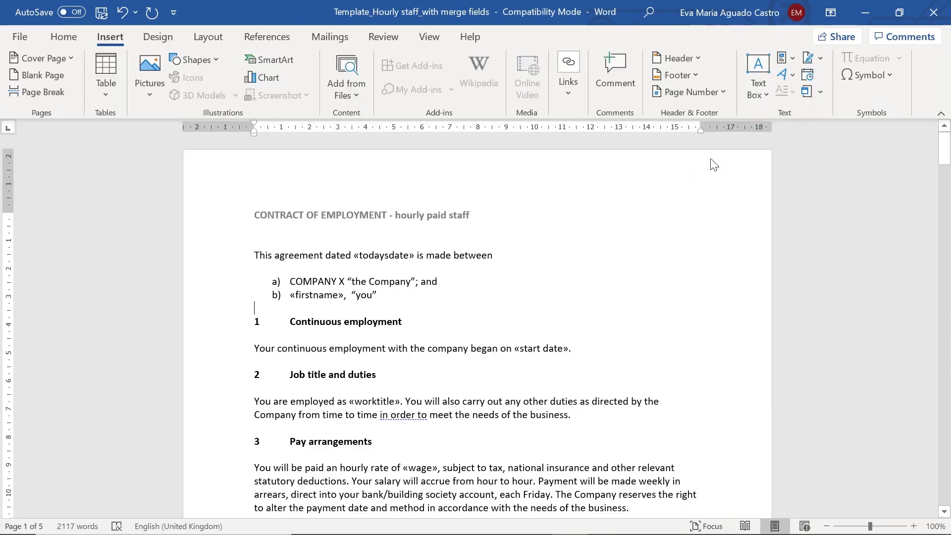
- Return to Planday and upload "Template_Hourly staff_with merge fields" from the Desktop as the contract's document
left_click(255, 361)
key("alt")
left_click(866, 12)
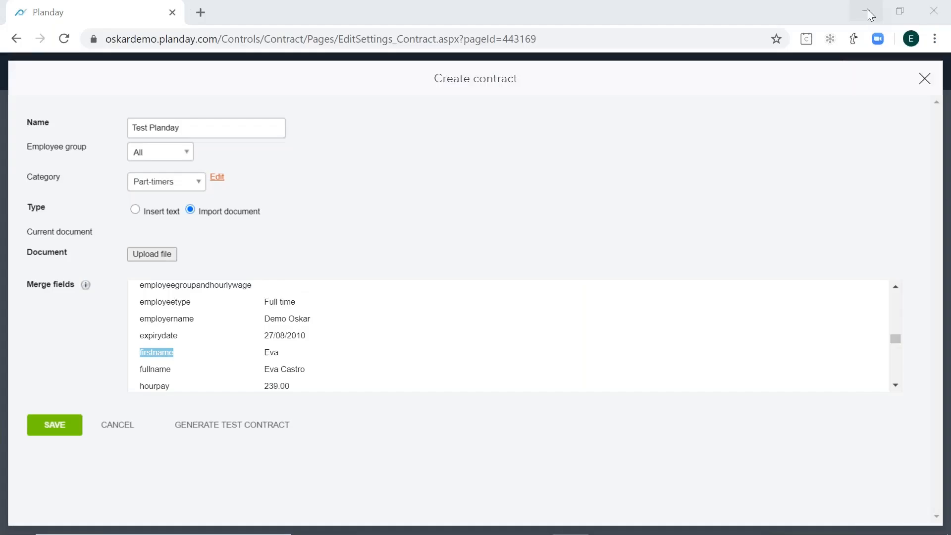
left_click(578, 226)
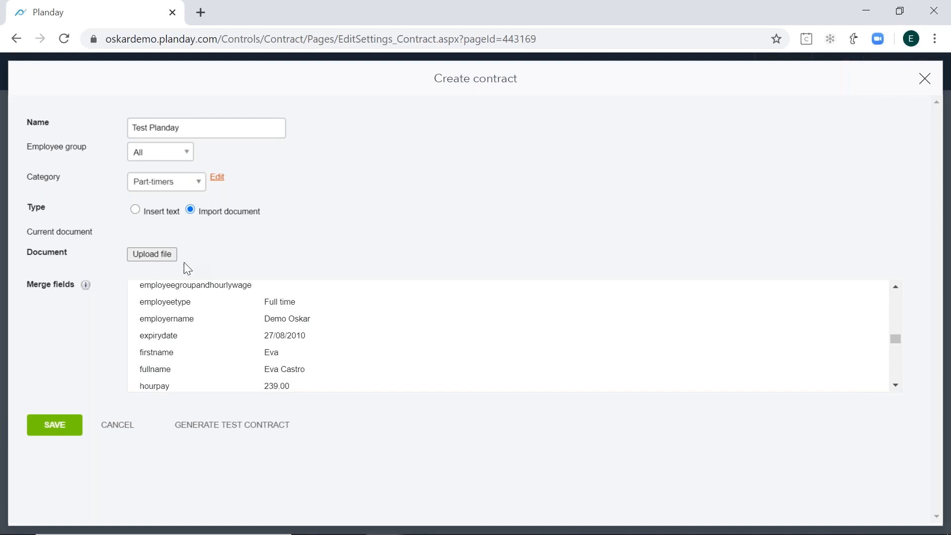
left_click(143, 255)
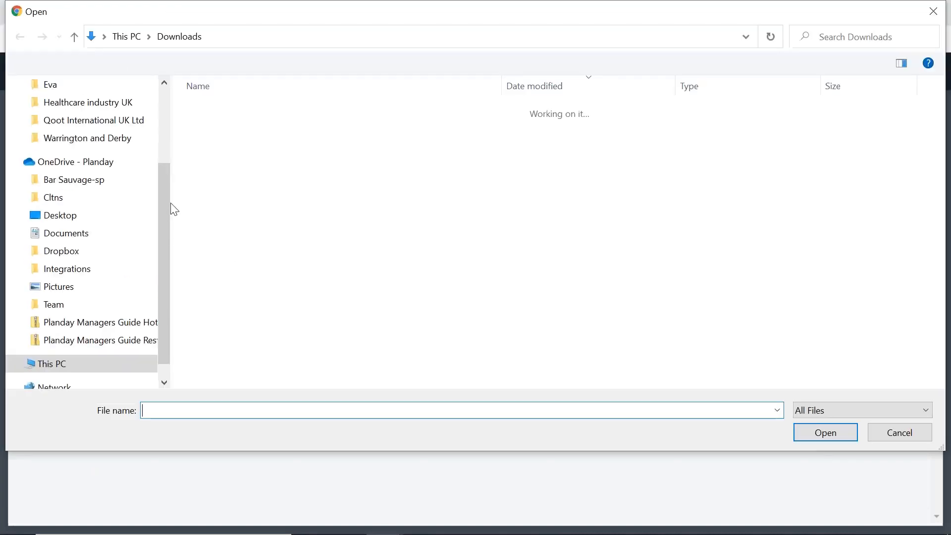
left_click_drag(167, 164, 144, 100)
left_click(117, 117)
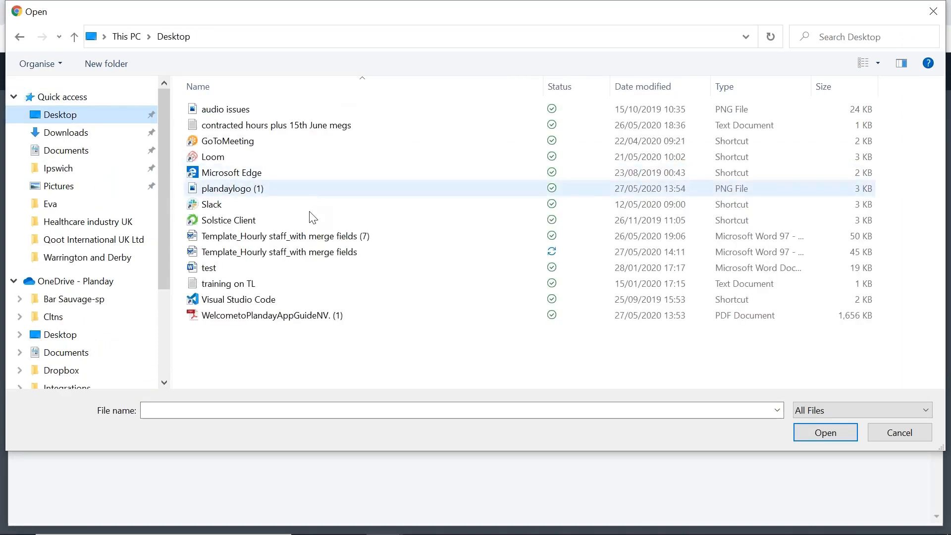
left_click(319, 252)
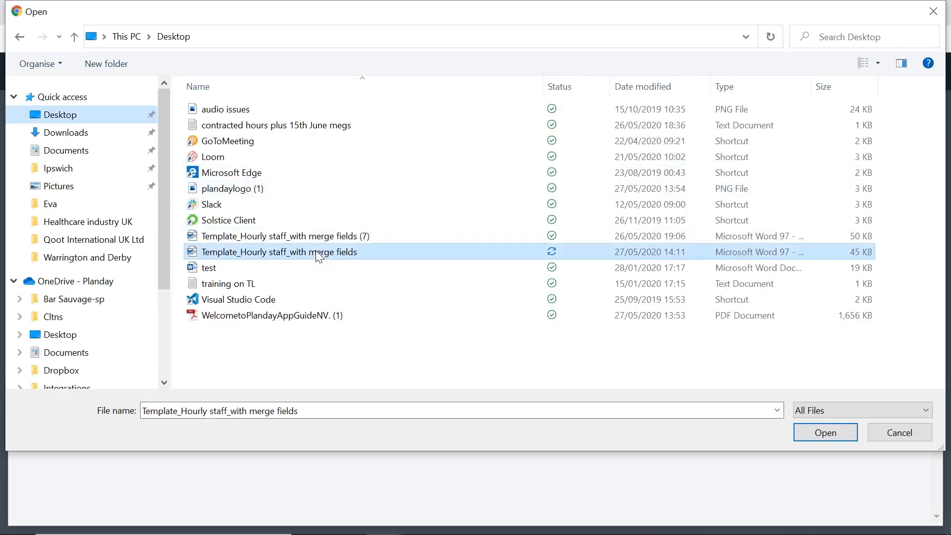
double_click(285, 252)
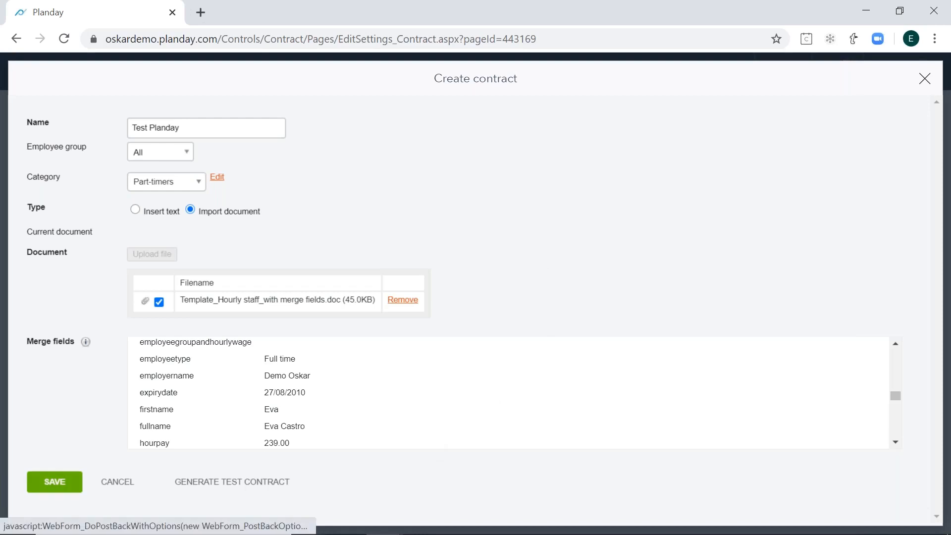
- Generate a test contract from the uploaded template, download it and open the downloaded document in Word
left_click(255, 485)
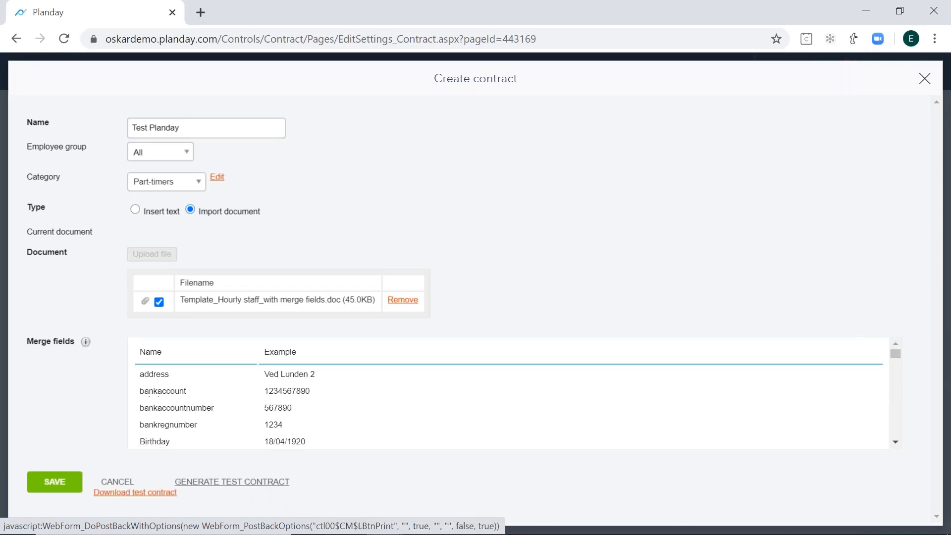
left_click(134, 495)
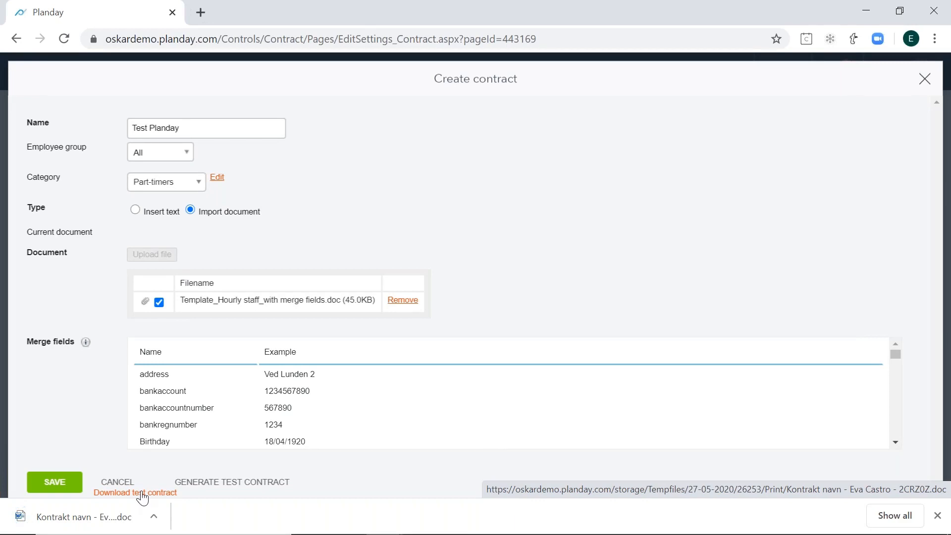
left_click_drag(270, 375, 304, 441)
left_click(304, 441)
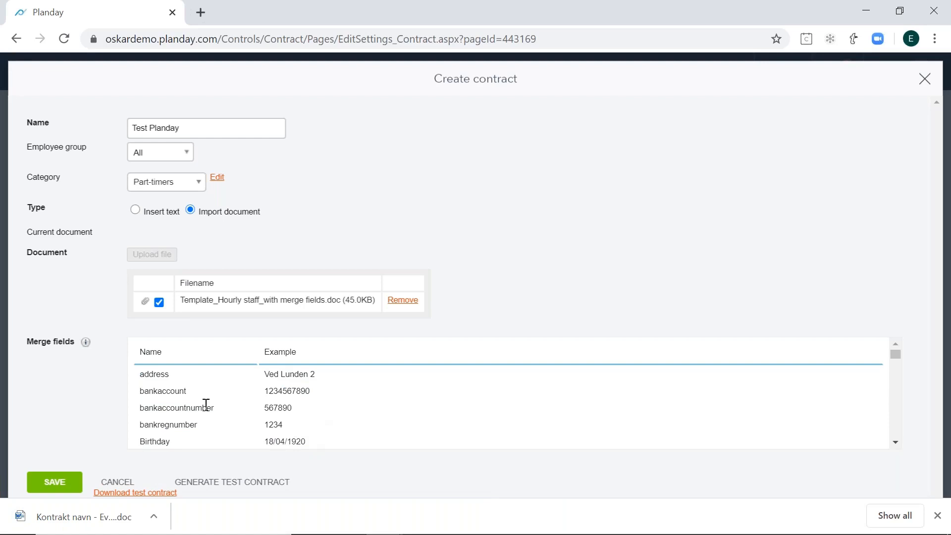
scroll(206, 404, "down", 2)
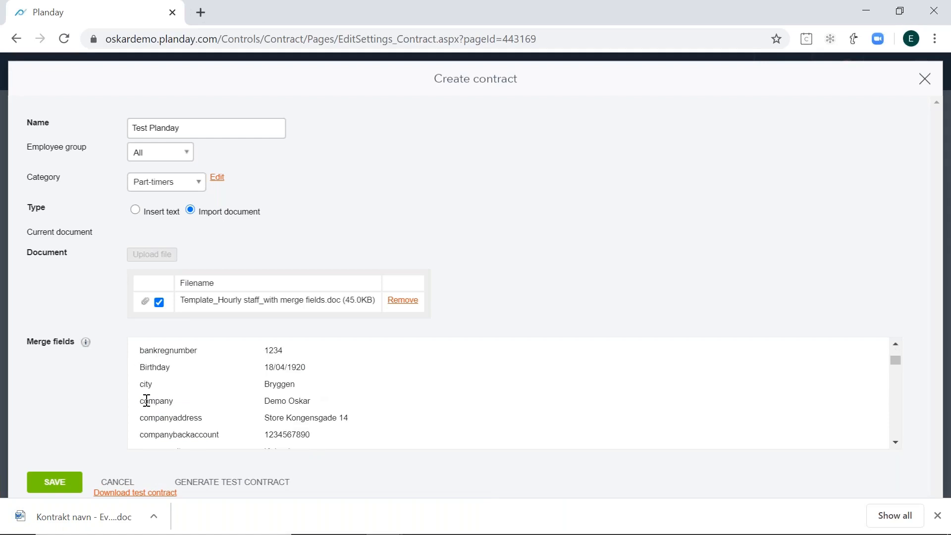
left_click(91, 521)
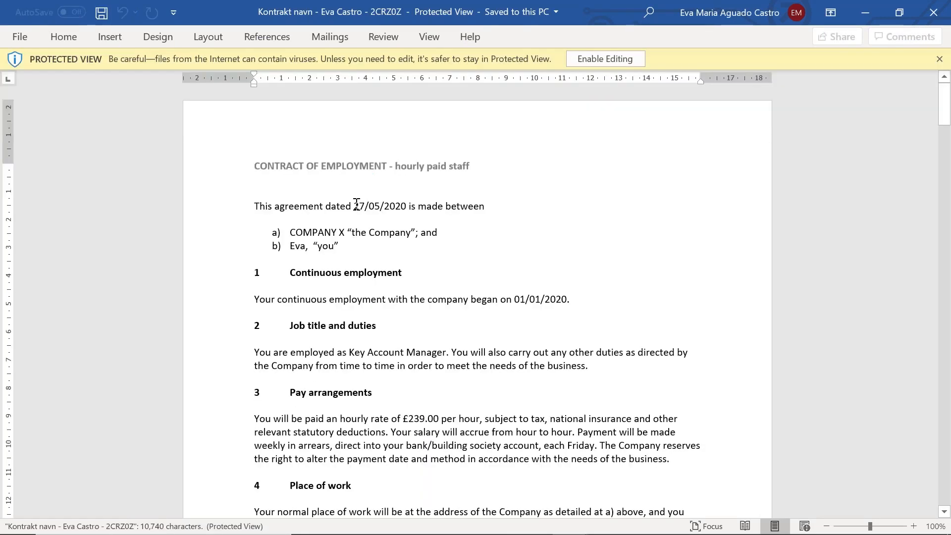
- Check the merged first name, employment start date, job title and hourly rate in the test contract
left_click(299, 246)
left_click(511, 299)
left_click_drag(513, 299, 576, 299)
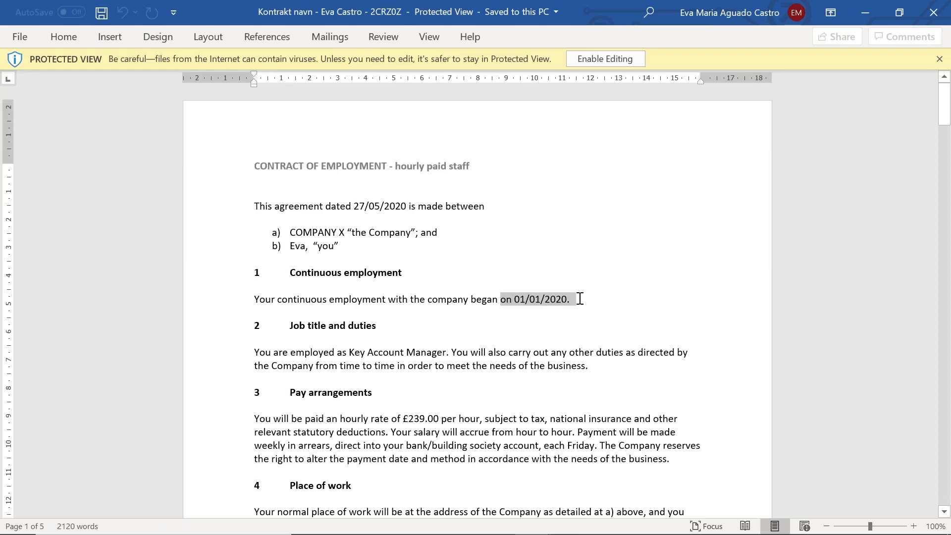
left_click(585, 353)
left_click_drag(442, 353, 361, 352)
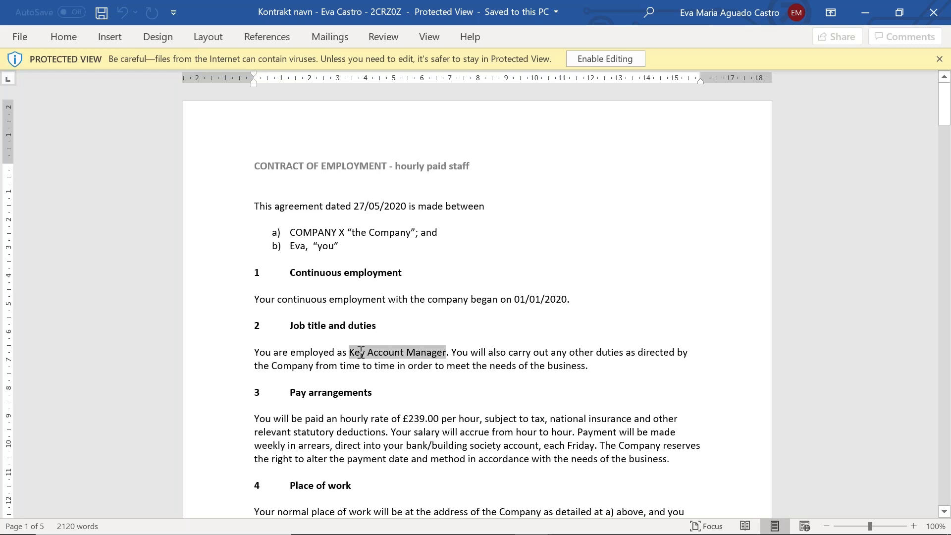
left_click_drag(404, 419, 480, 419)
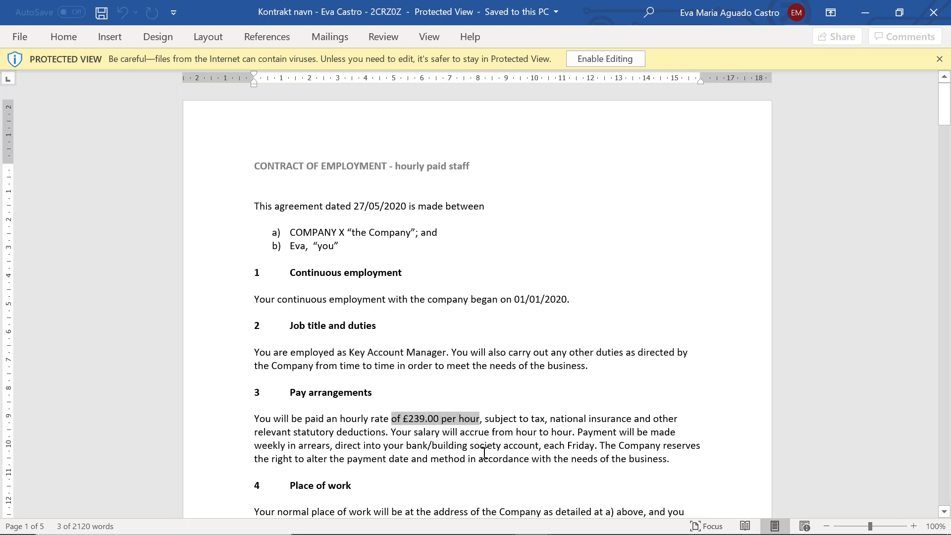
left_click(486, 419)
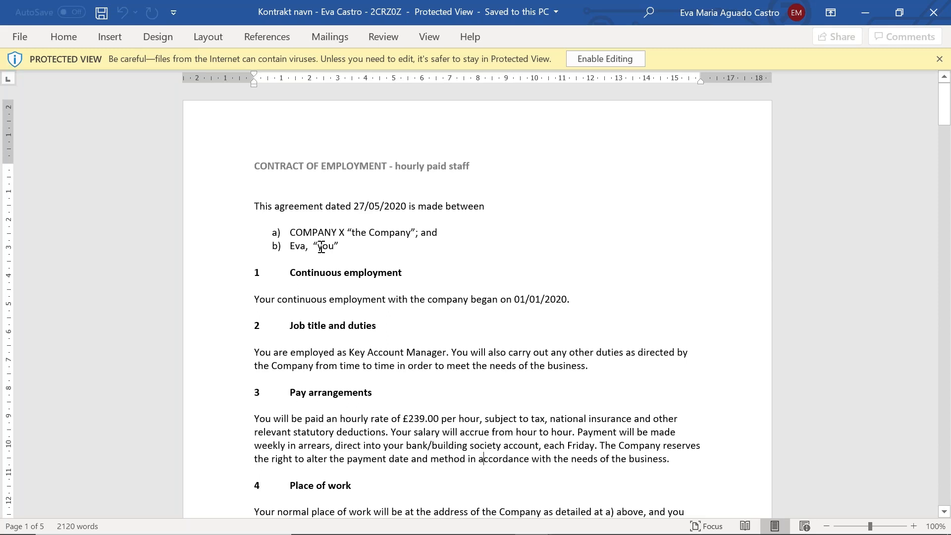
- Return to Planday, save the "Test Planday" contract template and check its name and category in the contract list
left_click(864, 15)
left_click(862, 12)
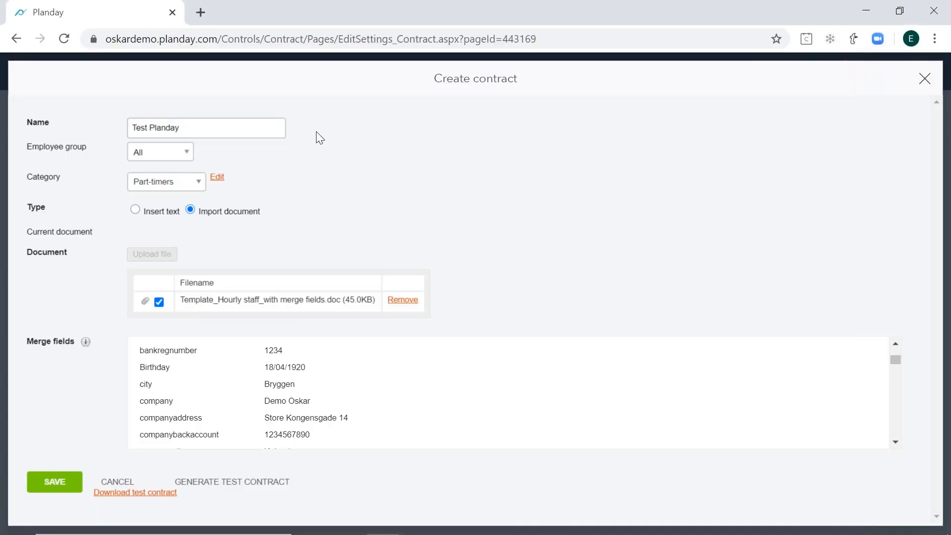
left_click(55, 482)
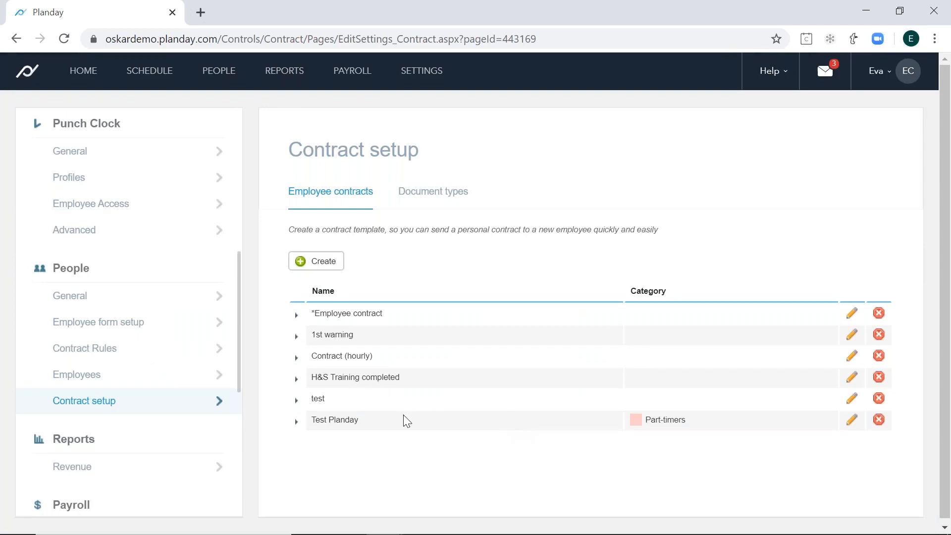
left_click_drag(349, 423, 309, 424)
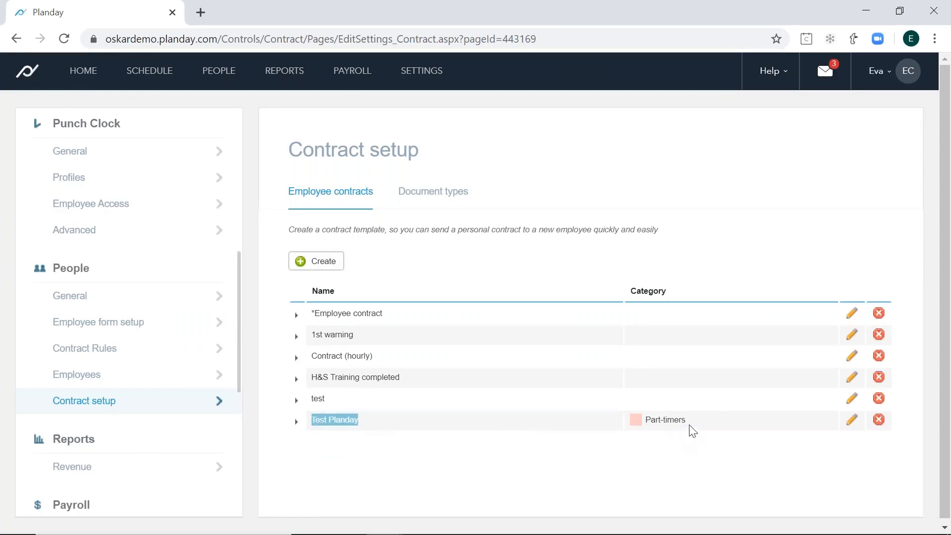
left_click_drag(689, 422, 636, 425)
left_click(614, 480)
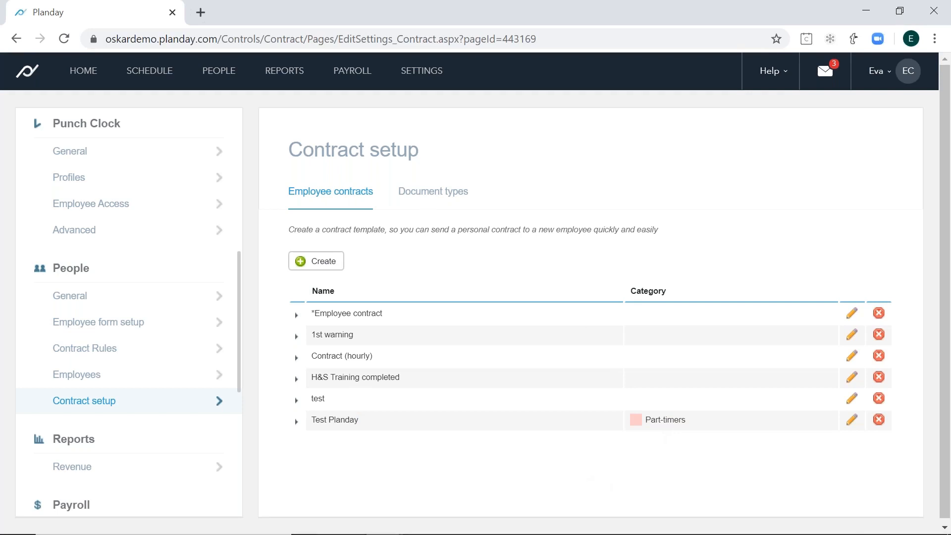
- Open the employee contracts page in the People section and start creating a new contract
mouse_move(221, 81)
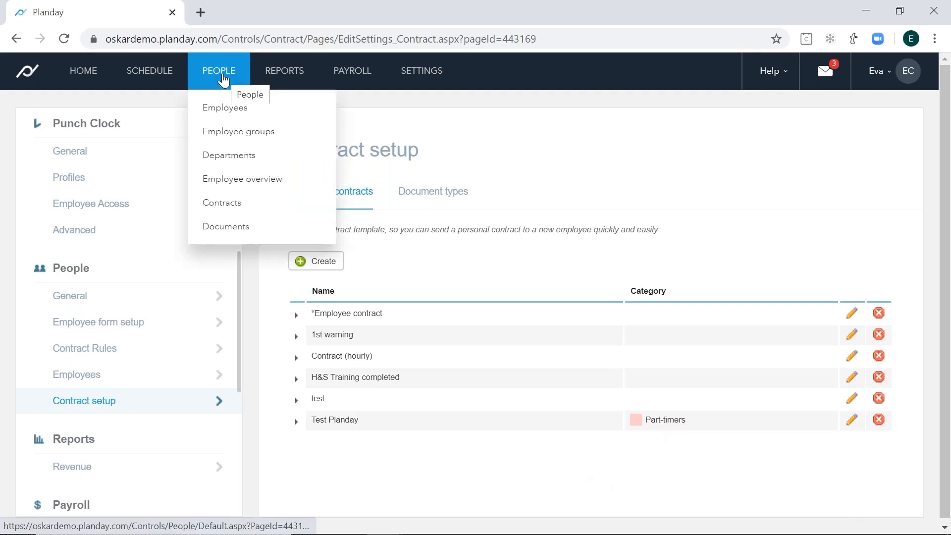
left_click(231, 204)
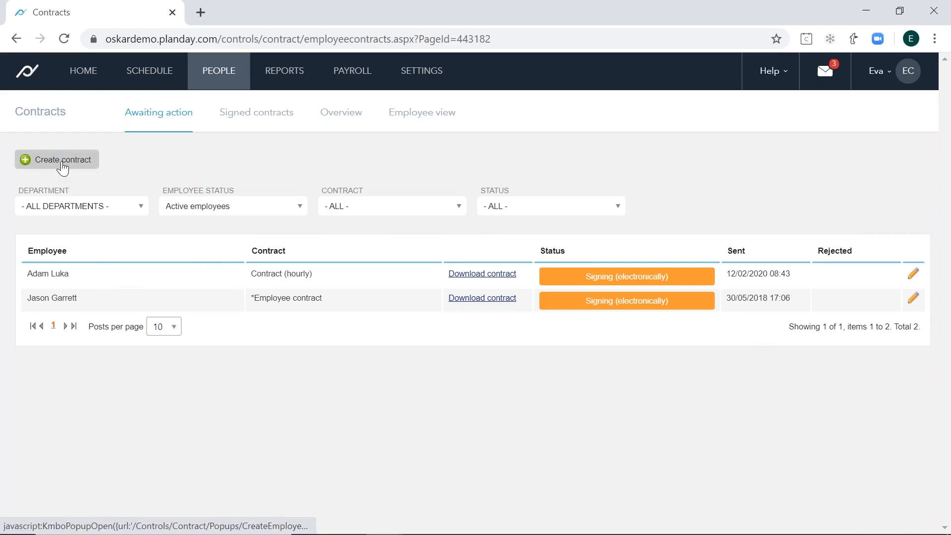
left_click(62, 167)
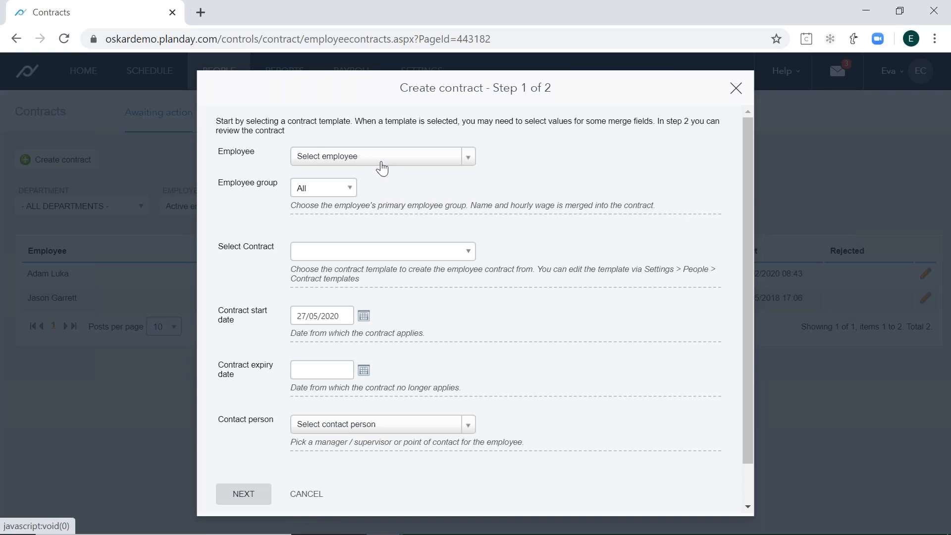
- Search for the employee by first name and select the matching person as the contract's employee
left_click(382, 168)
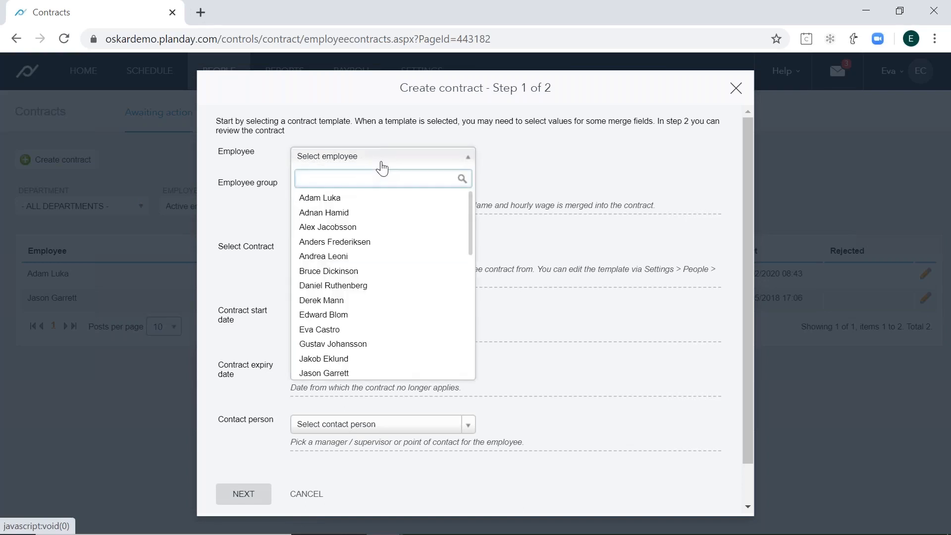
key("Caps_Lock")
type("P")
key("Caps_Lock")
type("eter")
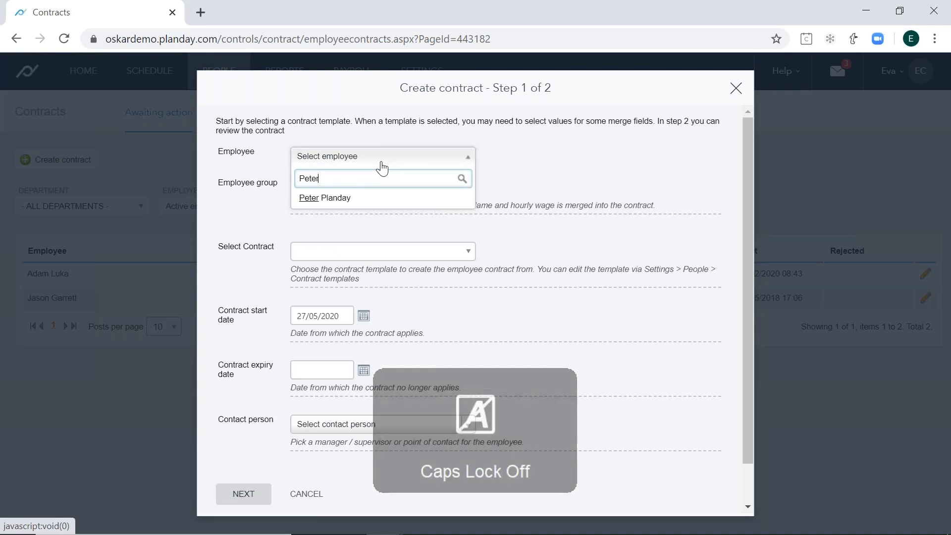
left_click(391, 200)
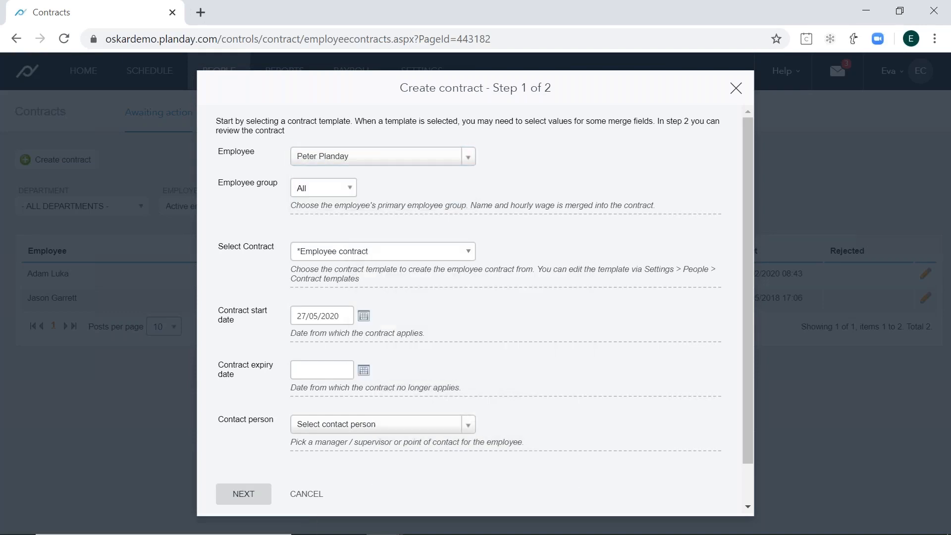
- Try Chef as the contract's employee group, switch the selection back to All and confirm it
left_click(353, 193)
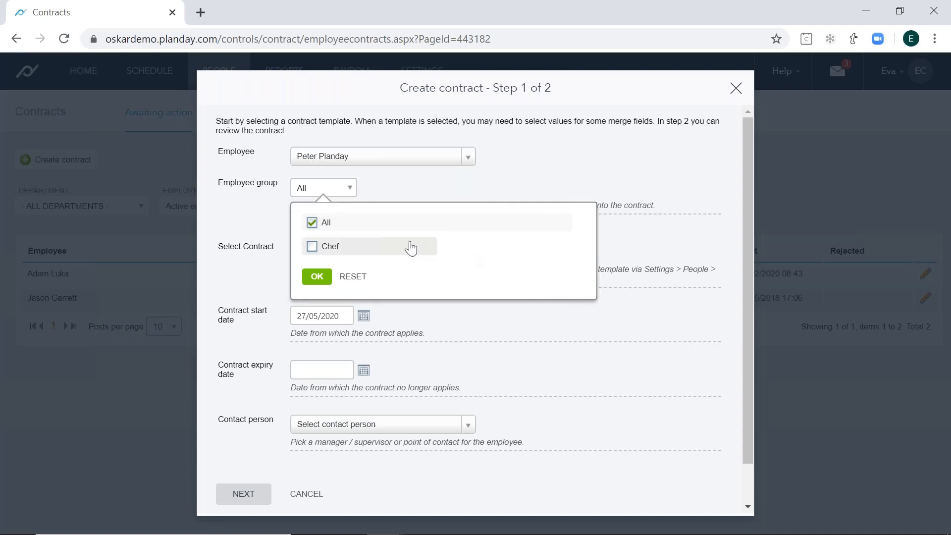
left_click(312, 246)
left_click(312, 222)
left_click(316, 275)
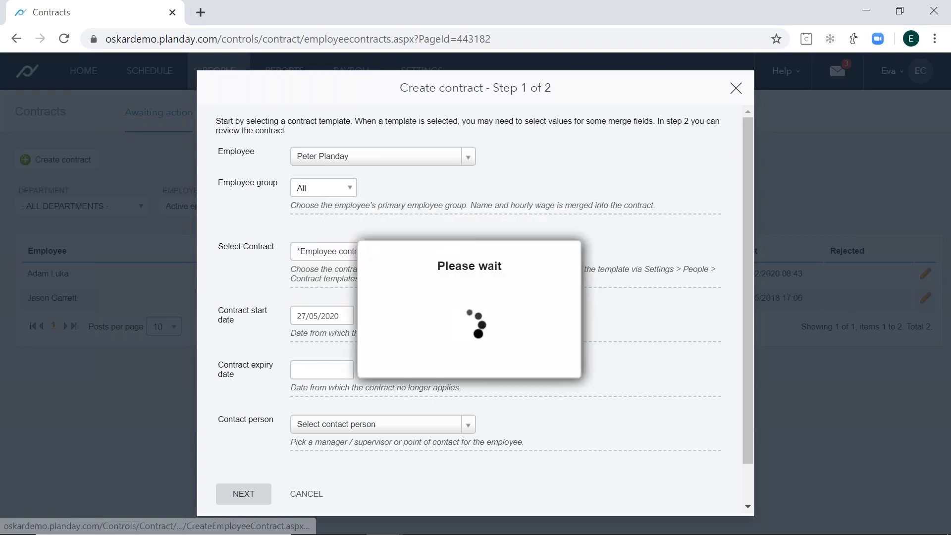
- Choose "Test Planday" as the contract template and set the contract start date to 01/05/2020
left_click(381, 252)
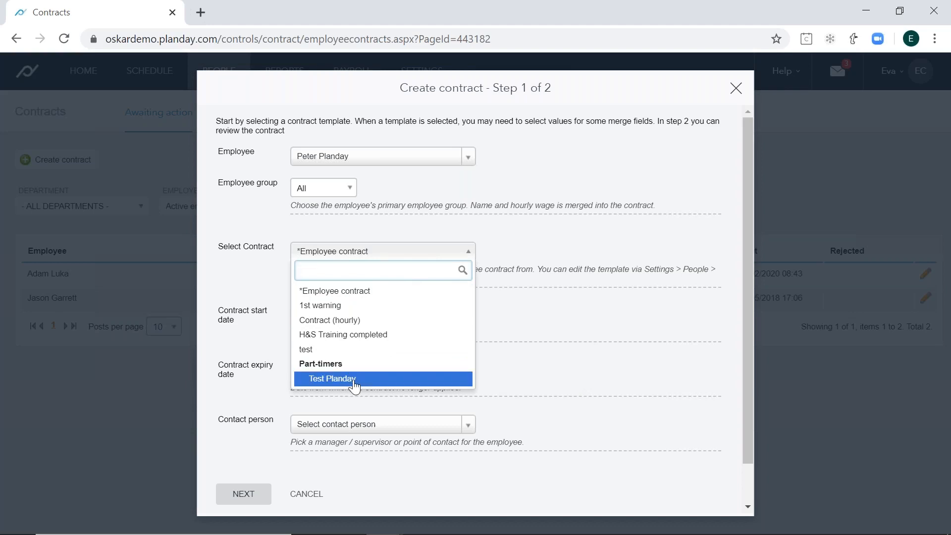
left_click(362, 380)
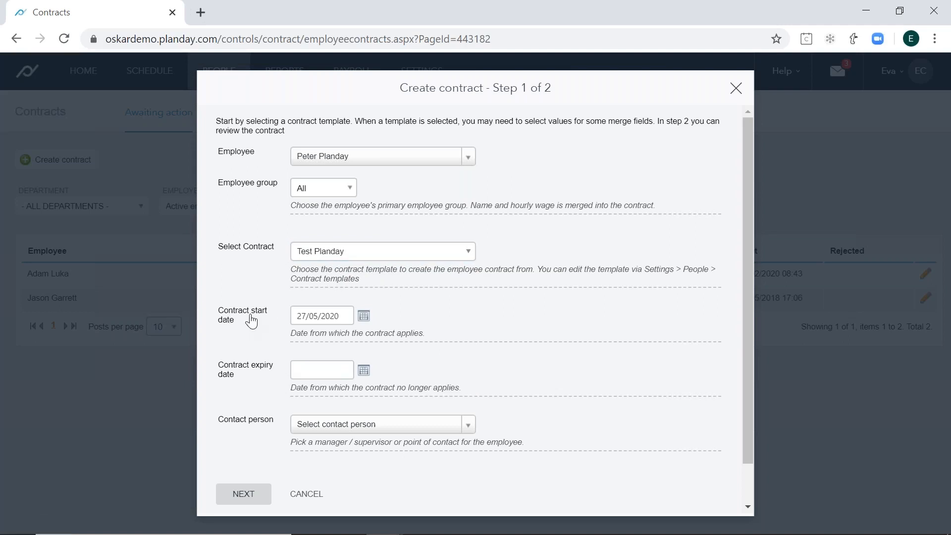
left_click(364, 316)
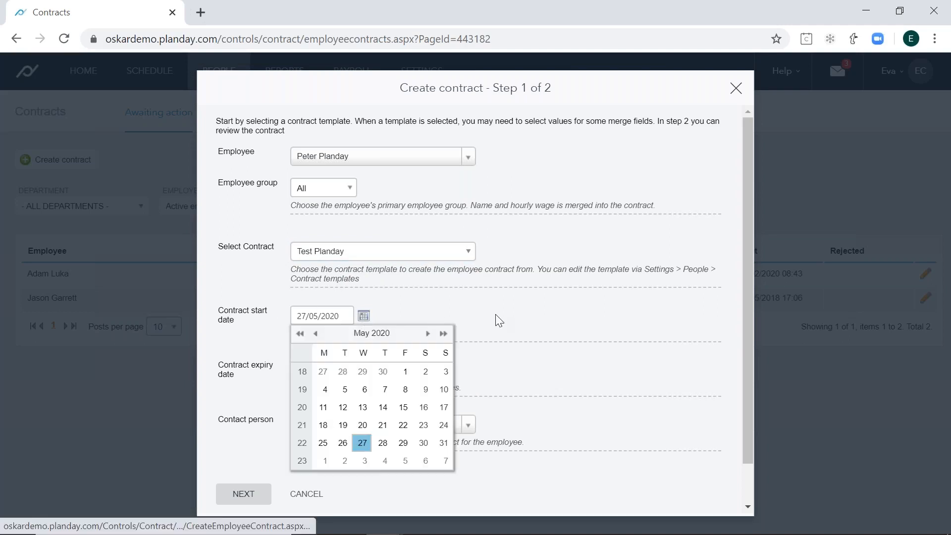
left_click(405, 372)
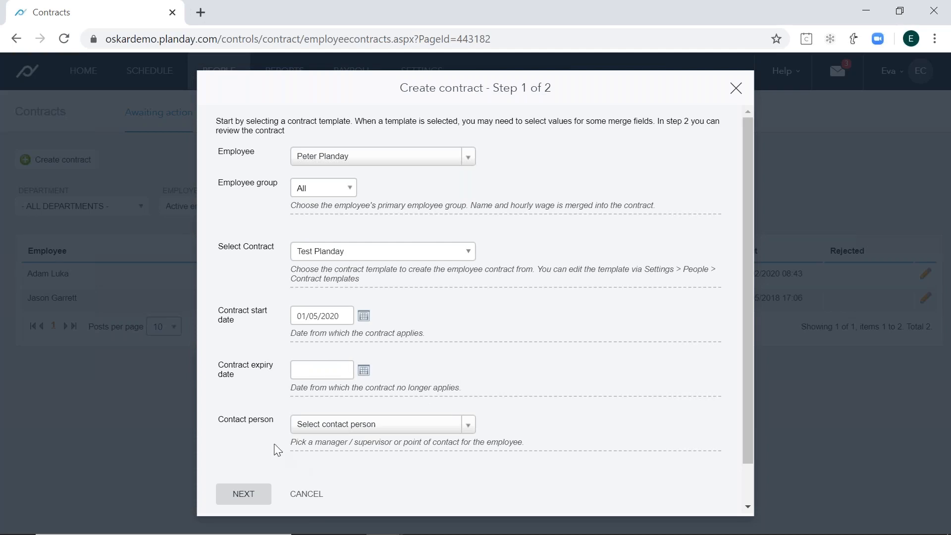
- Search for the contact person by first name, select the matching manager and continue to the contract preview
left_click_drag(218, 421, 272, 425)
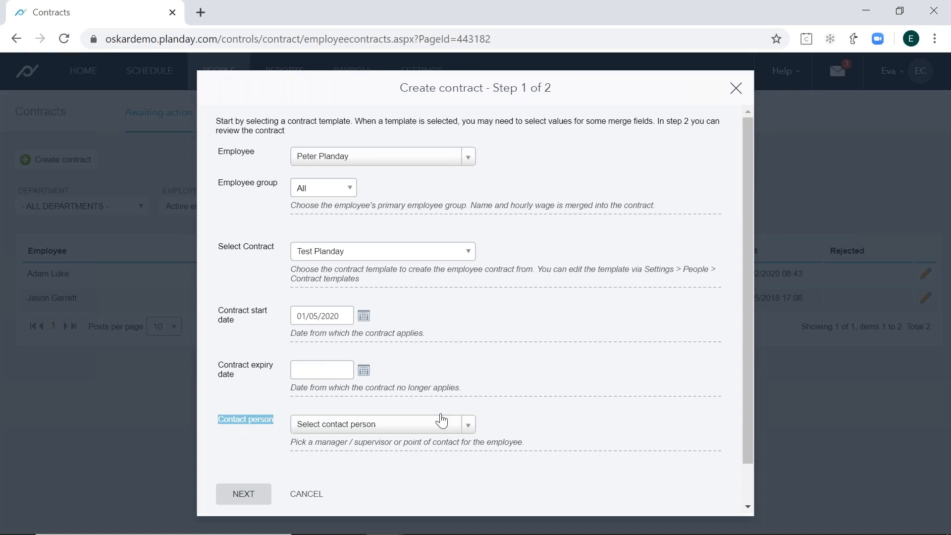
scroll(438, 391, "down", 1)
left_click(438, 392)
left_click(438, 392)
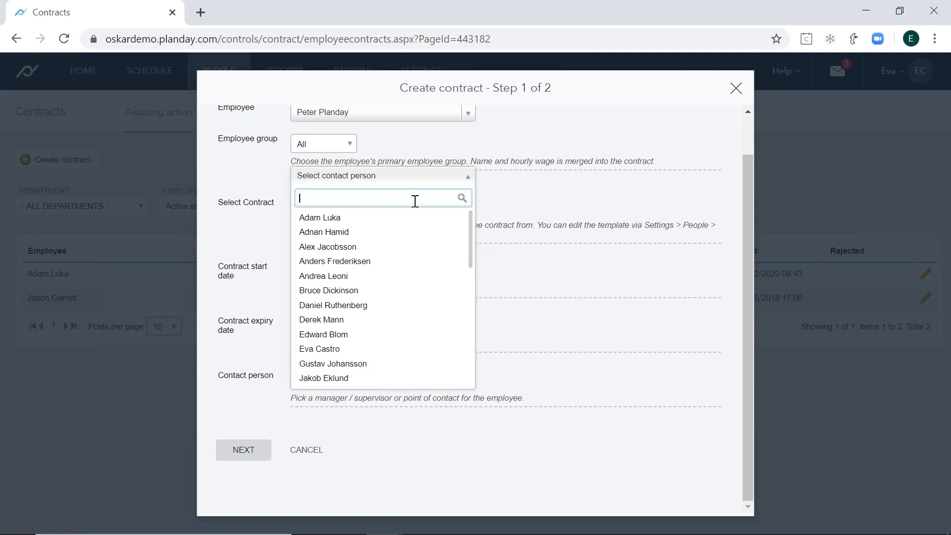
type("eva")
left_click(409, 218)
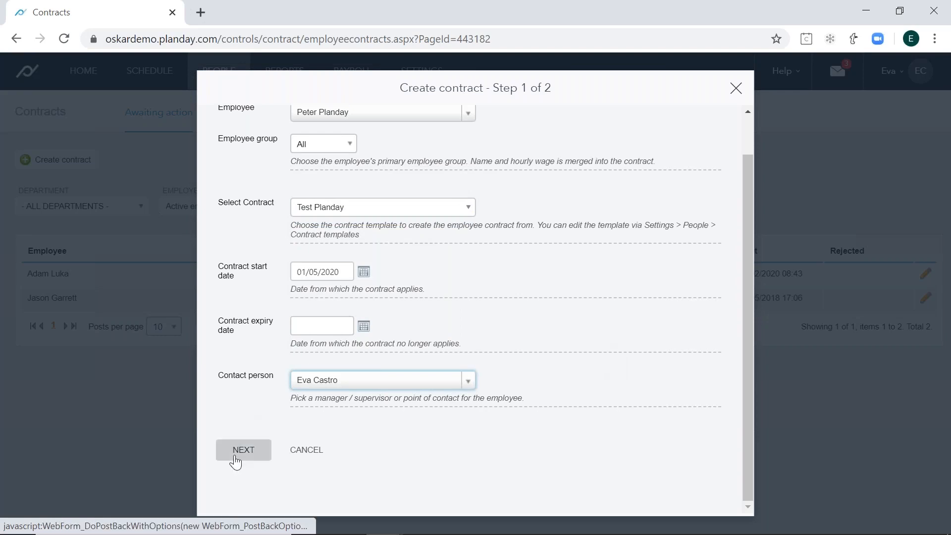
left_click(235, 462)
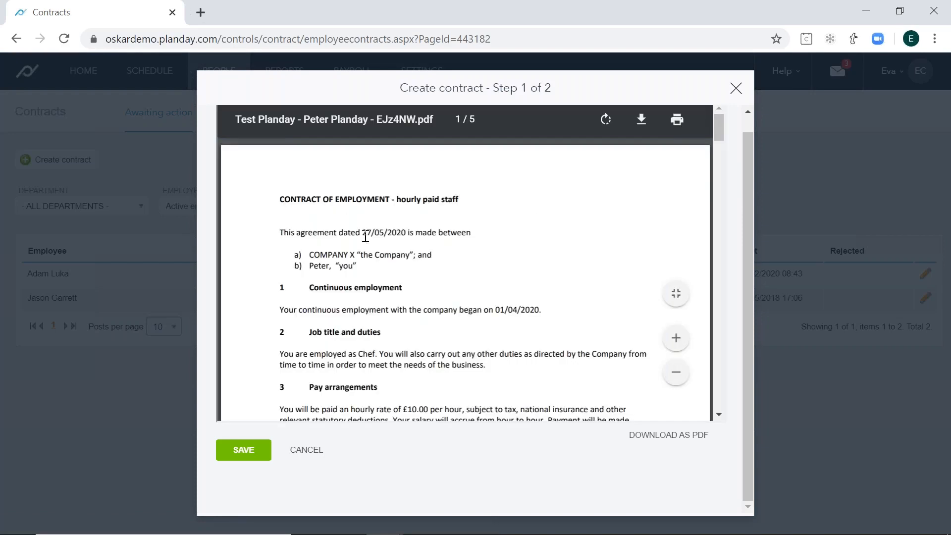
- Review the merged agreement date, employee name, employment start date, job title and hourly rate in the contract preview
left_click_drag(365, 236, 403, 234)
left_click_drag(333, 264, 311, 269)
left_click_drag(496, 310, 542, 311)
left_click(540, 310)
left_click_drag(362, 355, 381, 354)
left_click_drag(403, 409, 456, 409)
left_click(508, 309)
left_click_drag(496, 310, 531, 311)
left_click(392, 283)
left_click_drag(729, 174, 716, 138)
scroll(626, 239, "up", 1)
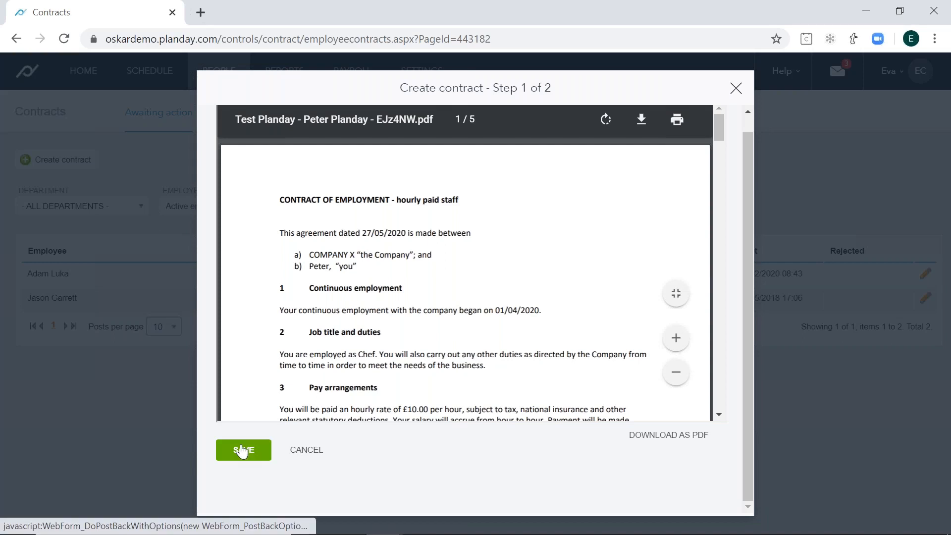
- Save the reviewed contract, check its employee in the summary and choose to have it signed electronically
left_click(242, 451)
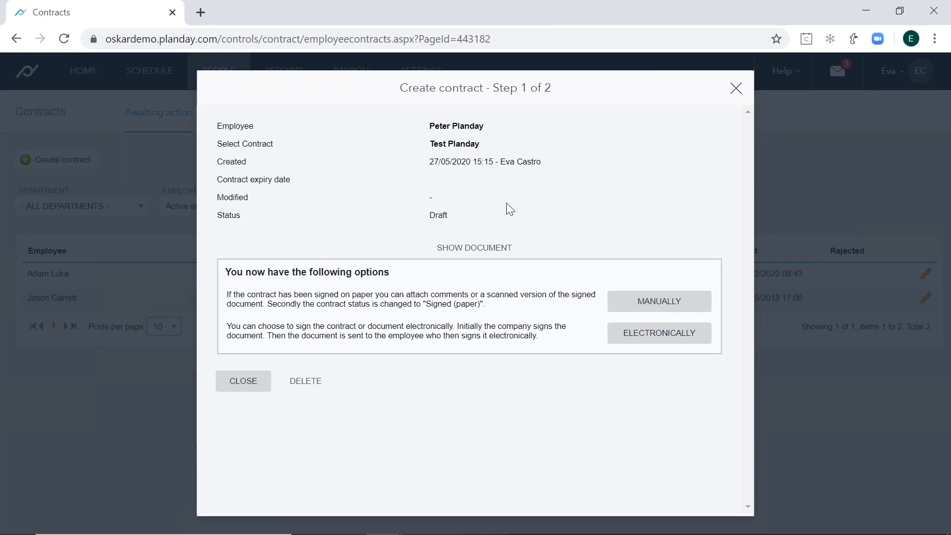
left_click_drag(427, 129, 496, 130)
left_click(497, 128)
left_click(644, 342)
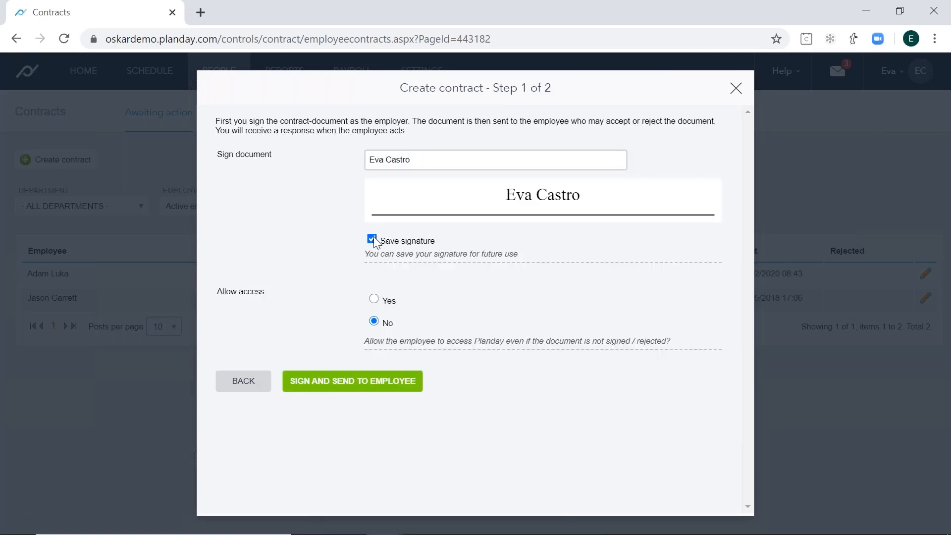
- Turn off saving the signature, retype the signer's surname in the signature field and turn Save signature back on
left_click(373, 237)
left_click(420, 157)
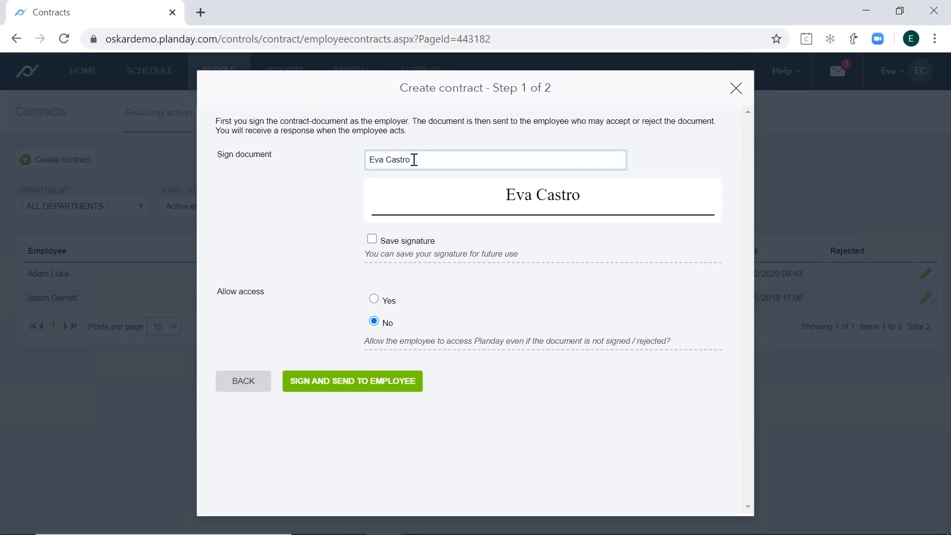
key("BackSpace")
key("BackSpace")
key("BackSpace")
key("BackSpace")
key("BackSpace")
key("BackSpace")
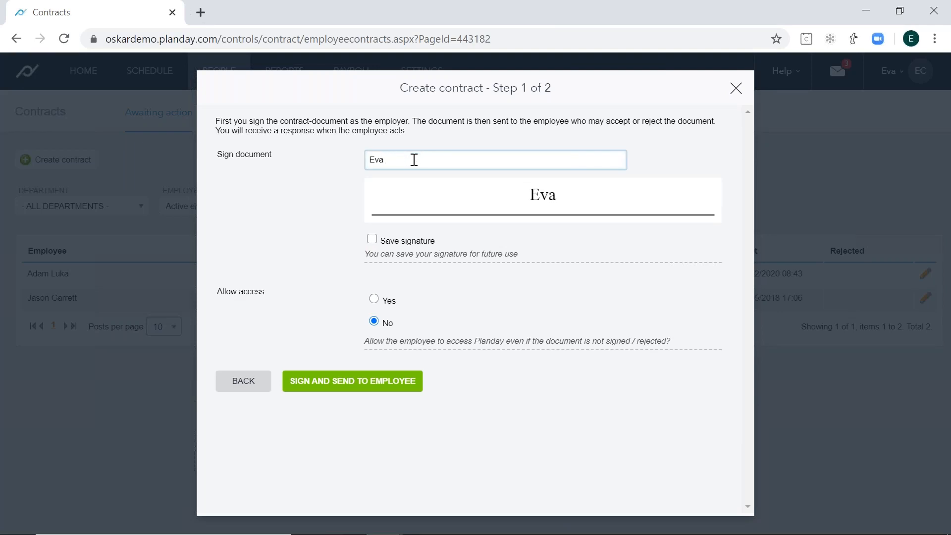
type("Ca")
key("Caps_Lock")
type("stro")
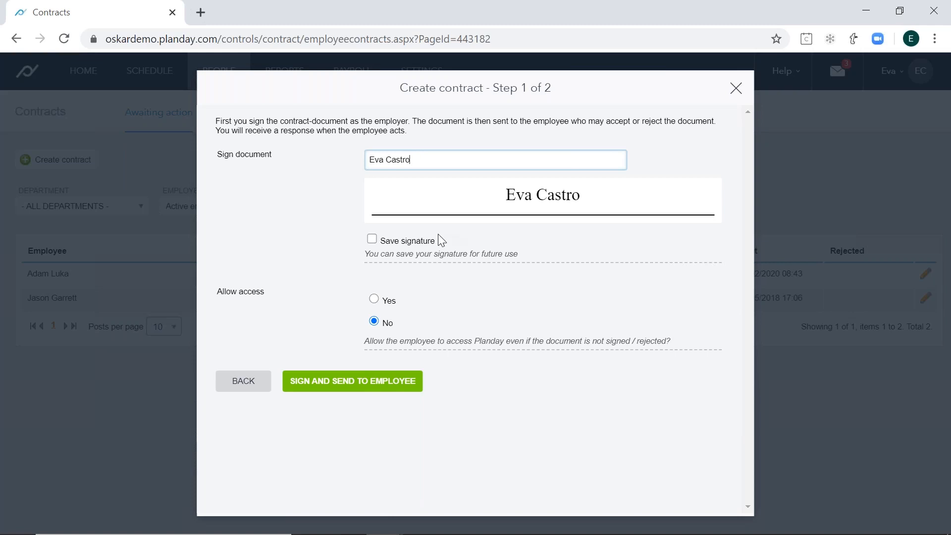
left_click(418, 243)
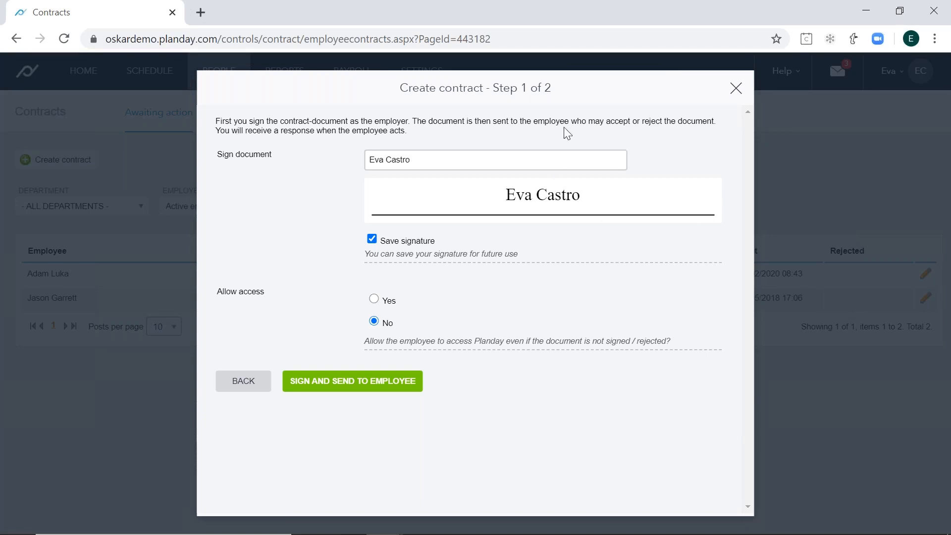
- Allow the employee access to Planday before signing, and sign and send the contract to the employee
mouse_move(265, 290)
left_mouse_down()
mouse_move(217, 293)
mouse_move(227, 296)
left_mouse_up()
left_click(227, 296)
left_click(374, 299)
left_click(375, 323)
left_click(376, 301)
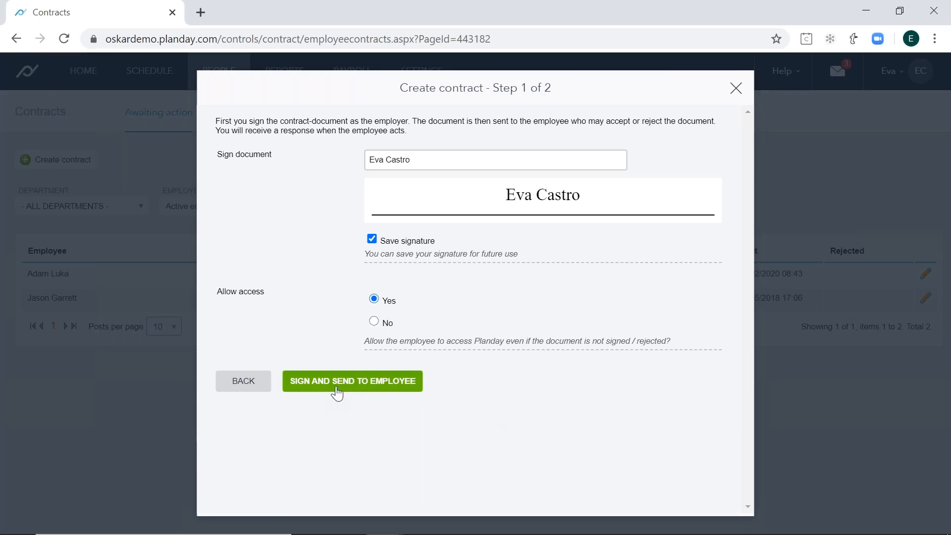
left_click(366, 393)
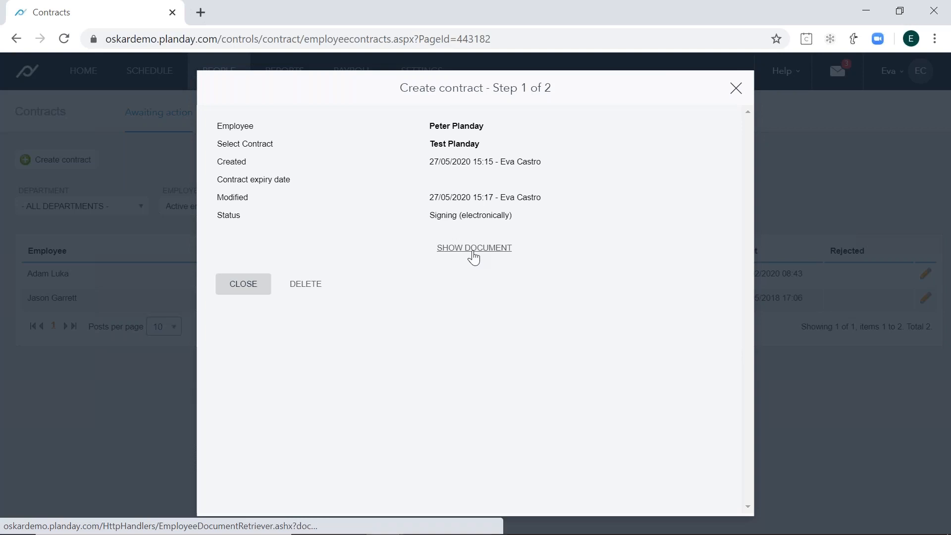
- Close the contract summary, refresh the contracts page and find the new Test Planday contract among those awaiting action
left_click(248, 289)
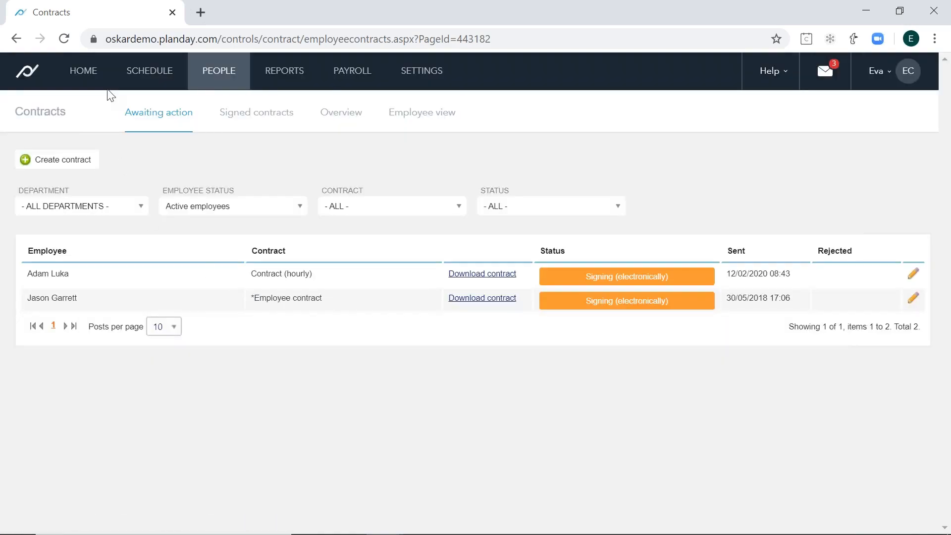
left_click(64, 39)
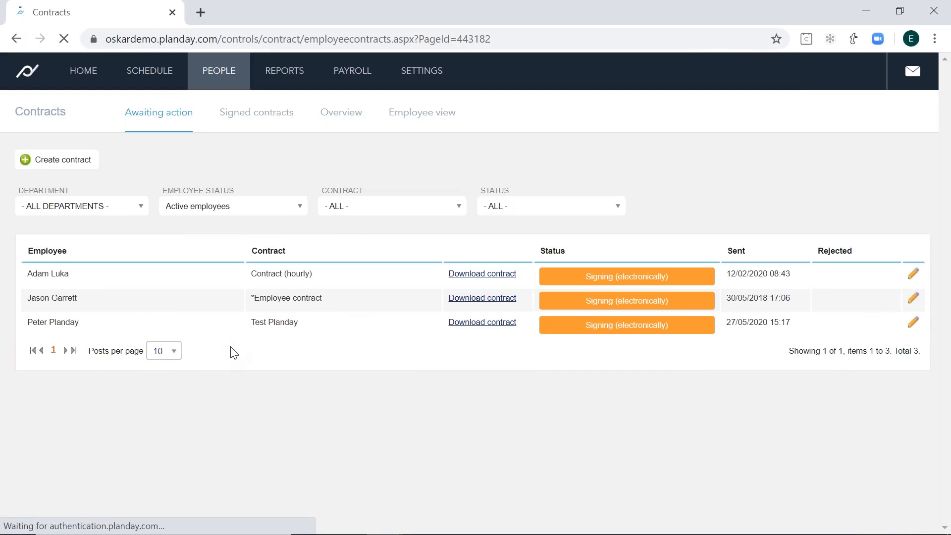
left_click(89, 331)
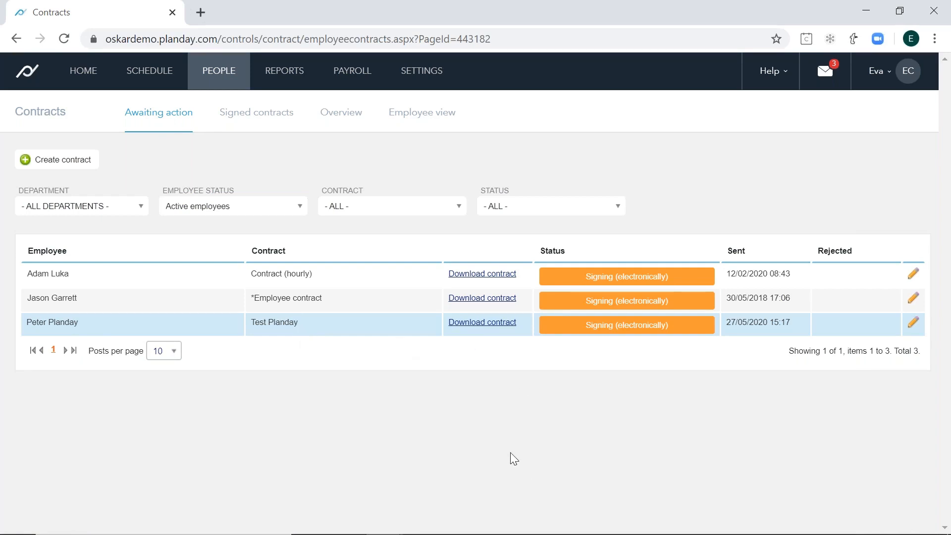
- Search Windows for "connect", open the Connect app and return to the contracts list in the browser
key("alt+Tab")
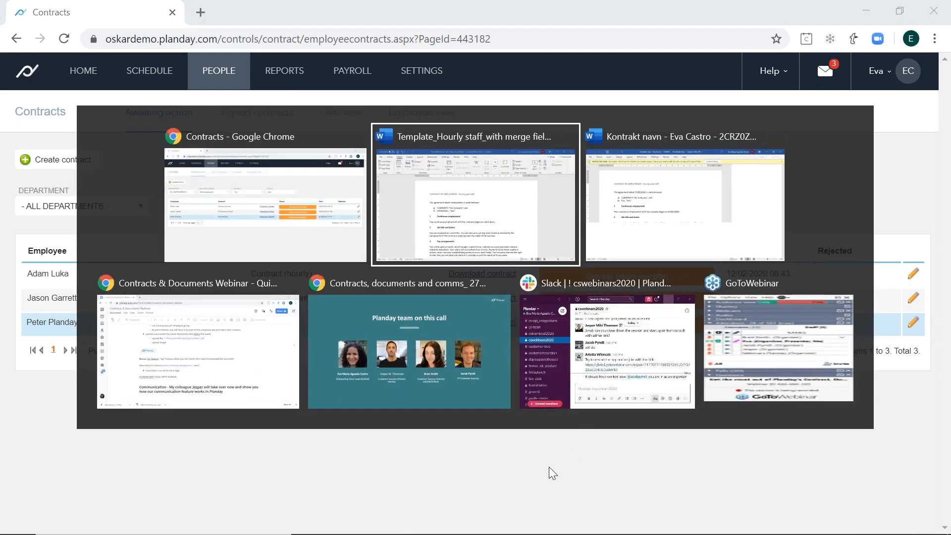
key("Escape")
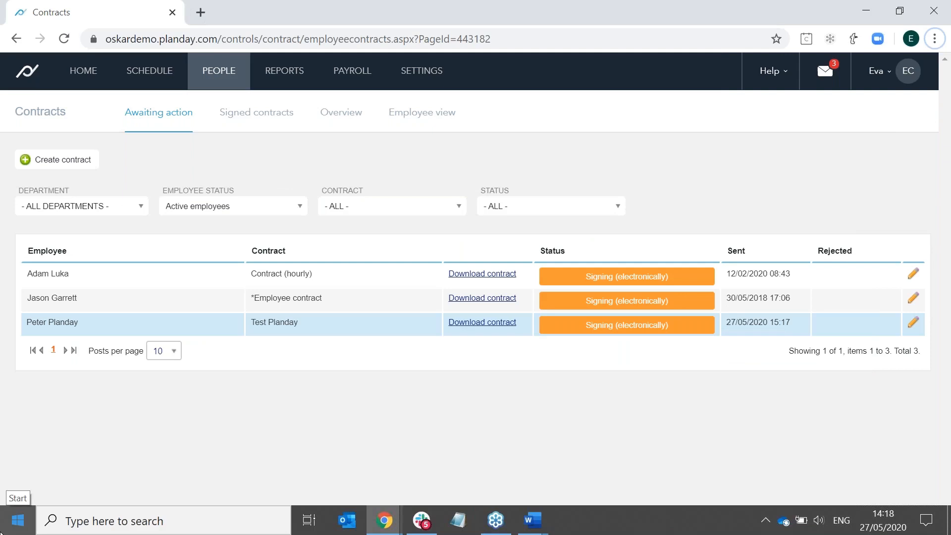
left_click(2, 530)
type("connect")
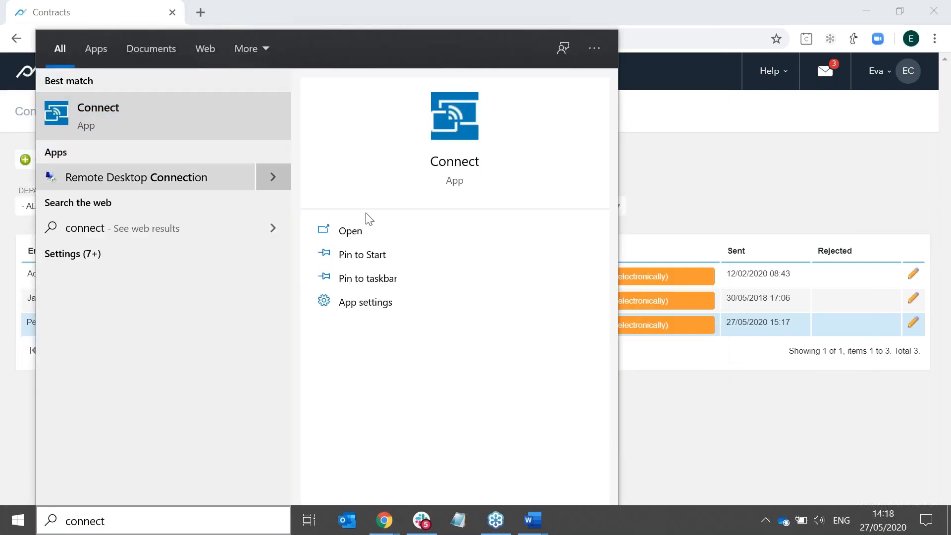
left_click(185, 137)
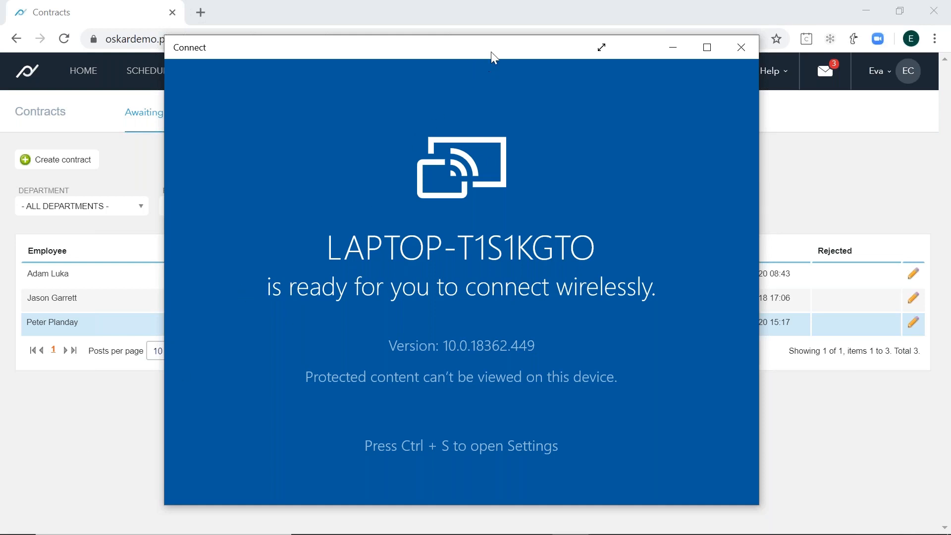
left_click_drag(499, 56, 509, 56)
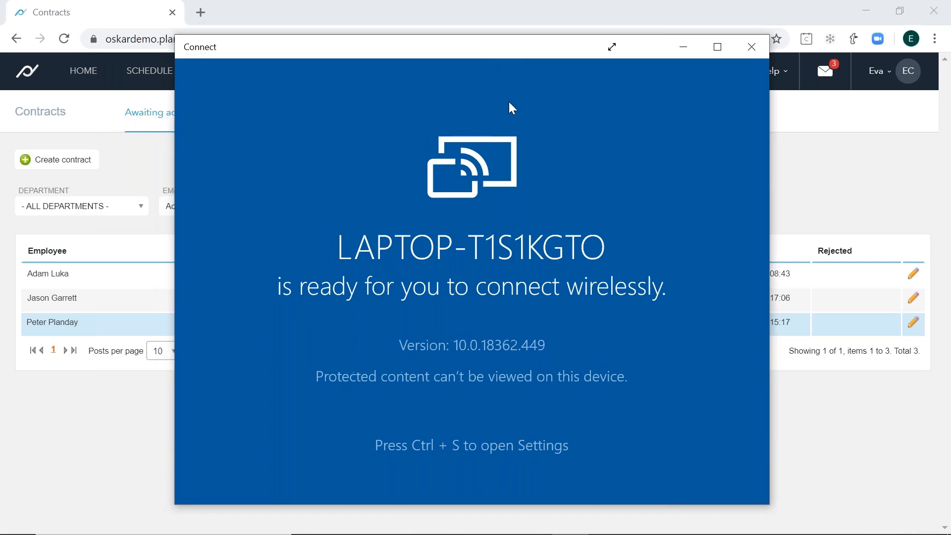
left_click(83, 440)
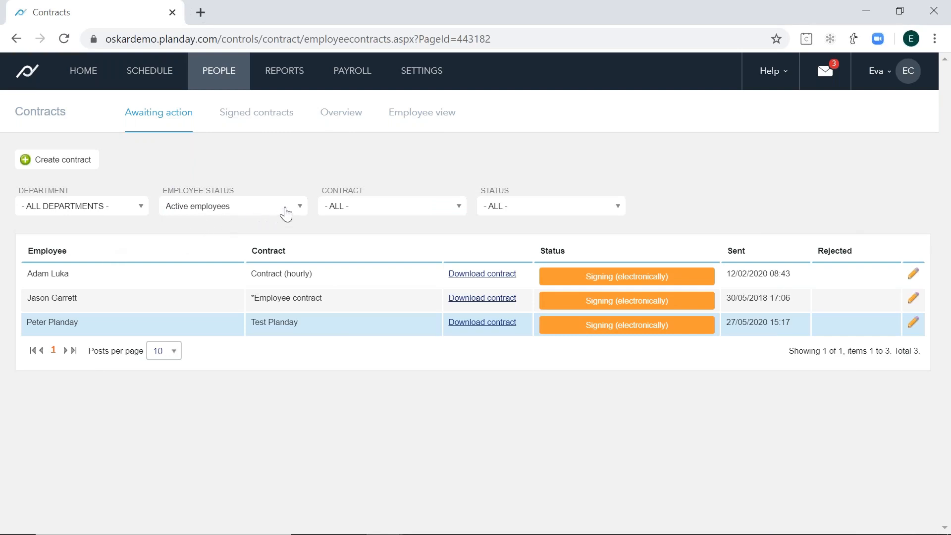
- Examine the available employee status, contract, status and department filter options for contracts awaiting action
left_click(289, 212)
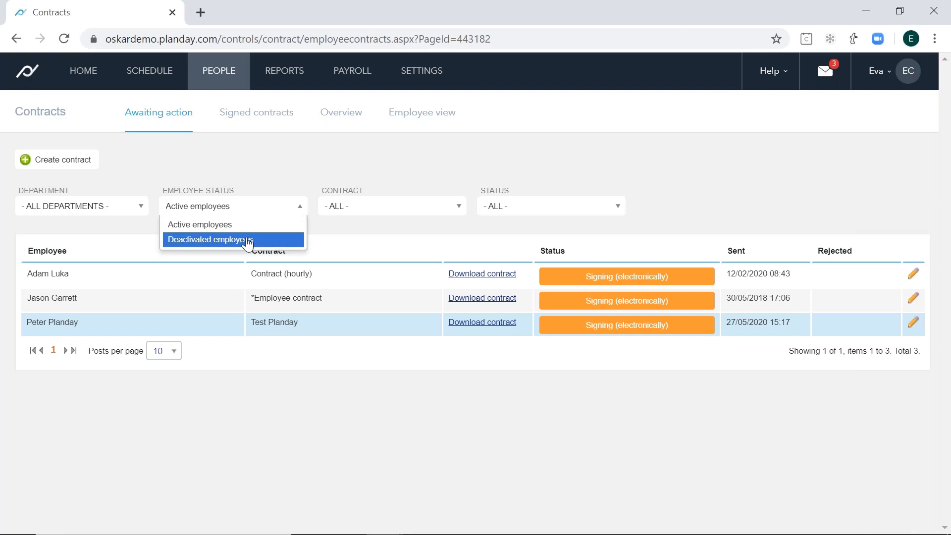
left_click(400, 211)
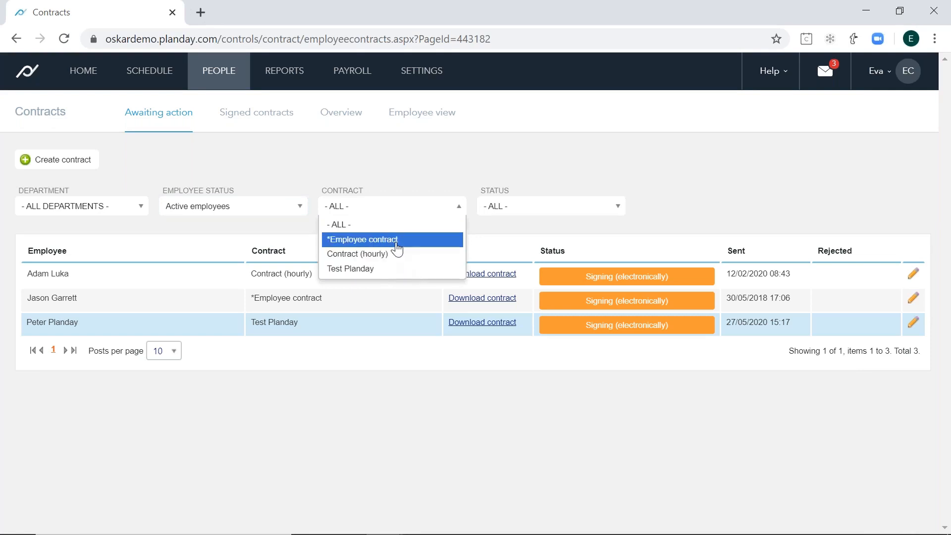
left_click(529, 212)
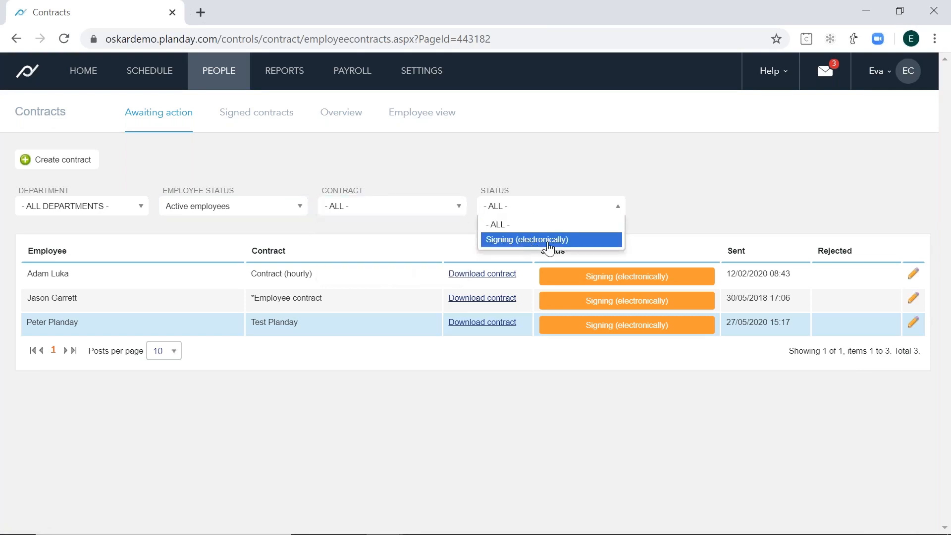
left_click(68, 213)
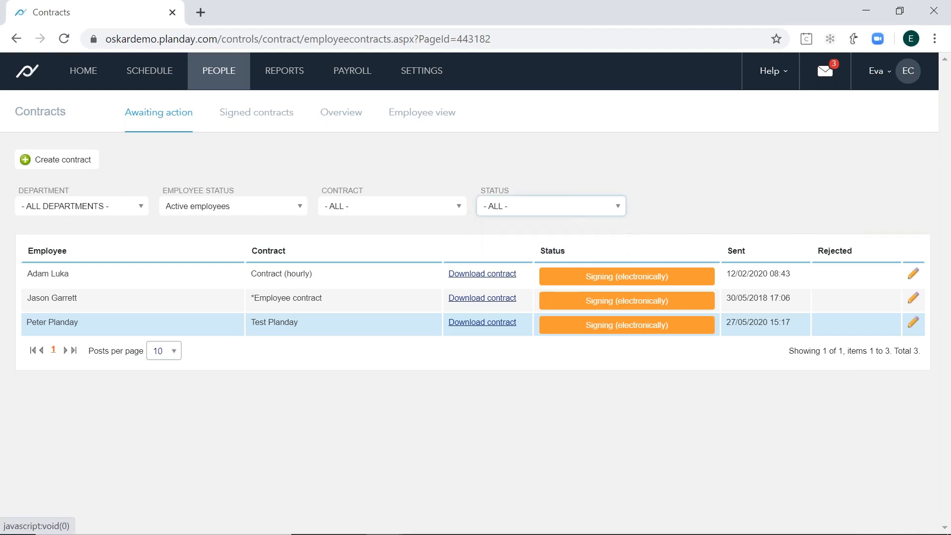
left_click(68, 213)
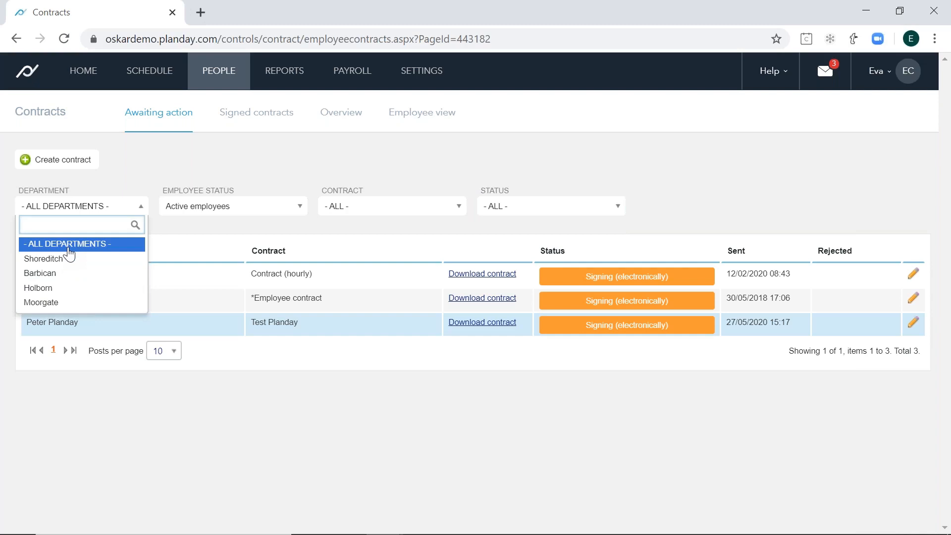
- Open the signed contracts list and examine which templates the signed contracts are based on
left_click(253, 118)
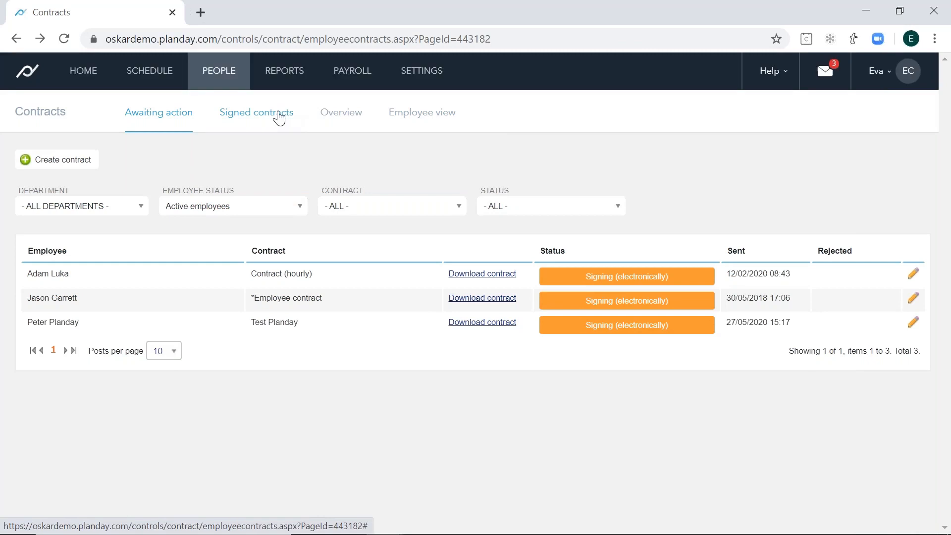
left_click(280, 118)
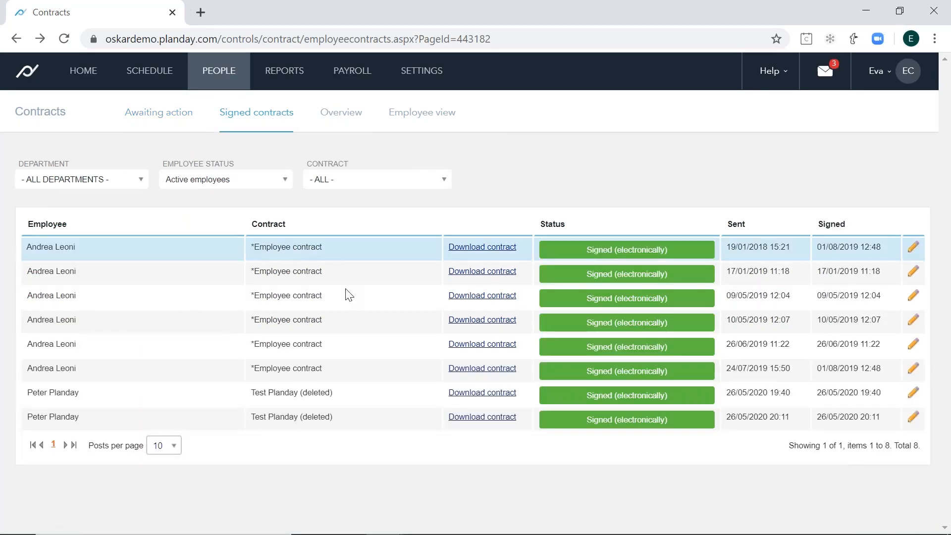
left_click_drag(256, 253, 328, 257)
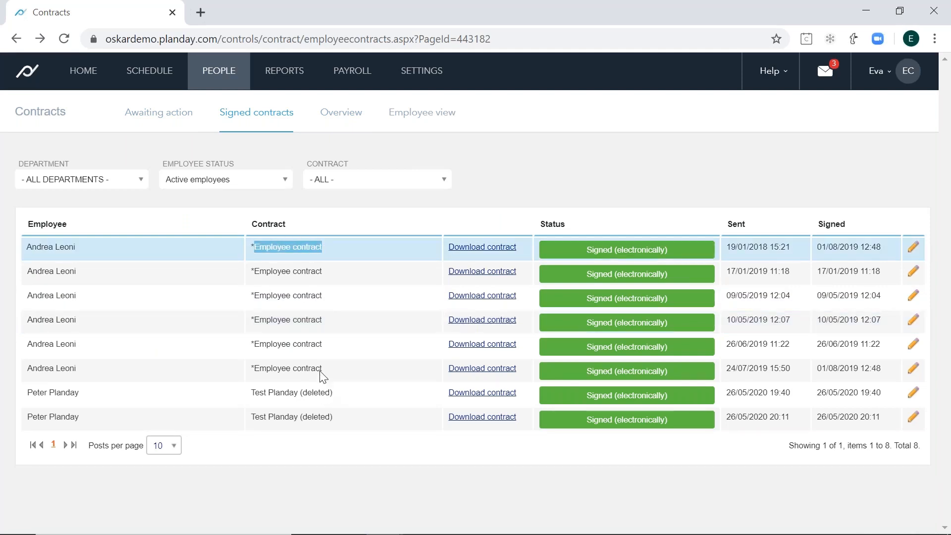
left_click_drag(335, 393, 255, 396)
left_click_drag(342, 423, 254, 420)
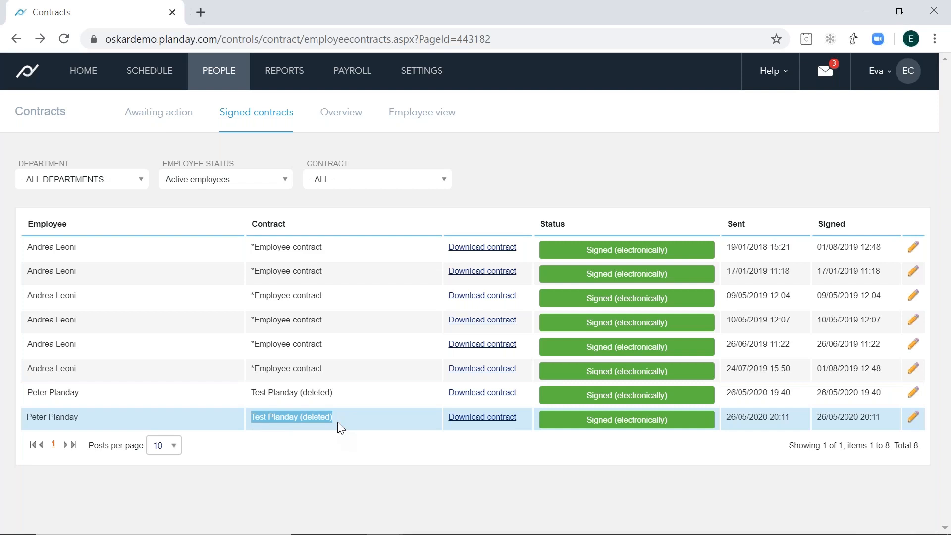
- Examine the sent and signed dates and the employee status filter options for the signed contracts
mouse_move(566, 505)
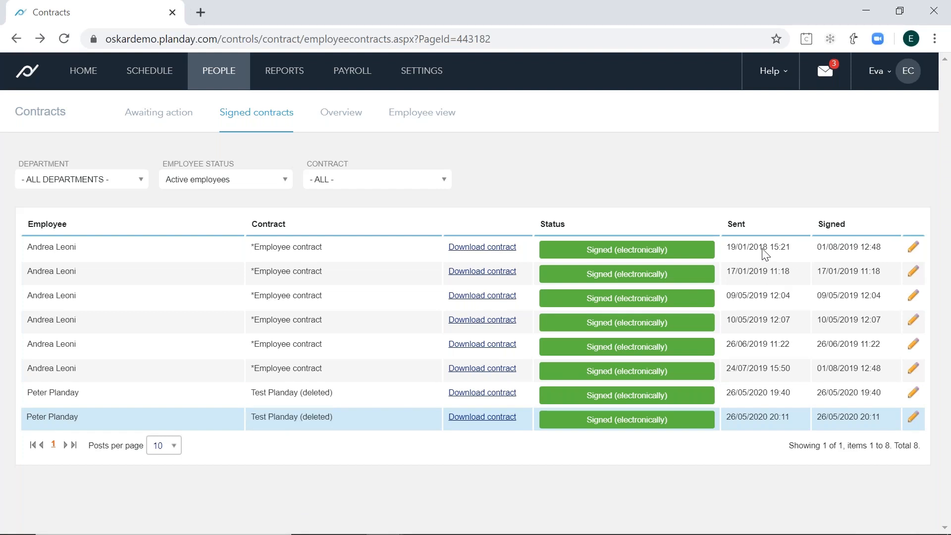
left_click(857, 255)
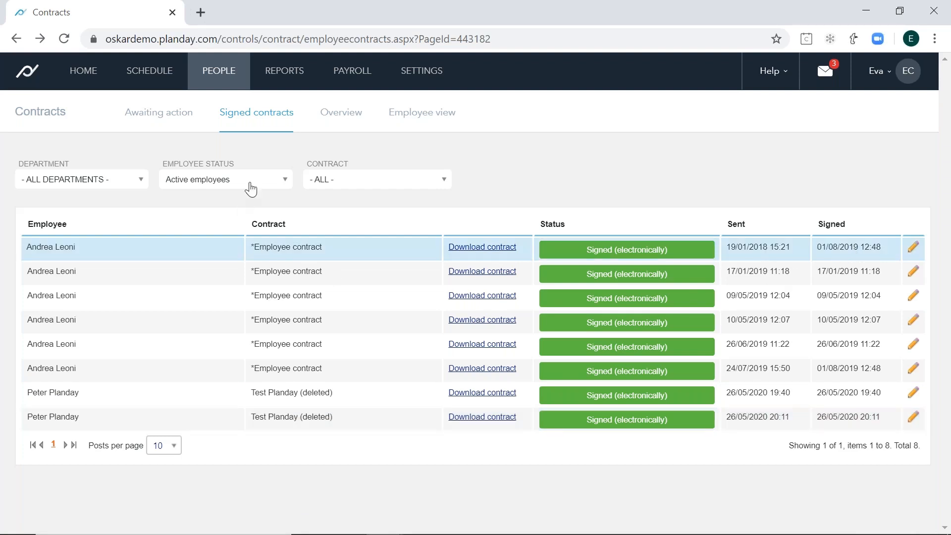
left_click(263, 182)
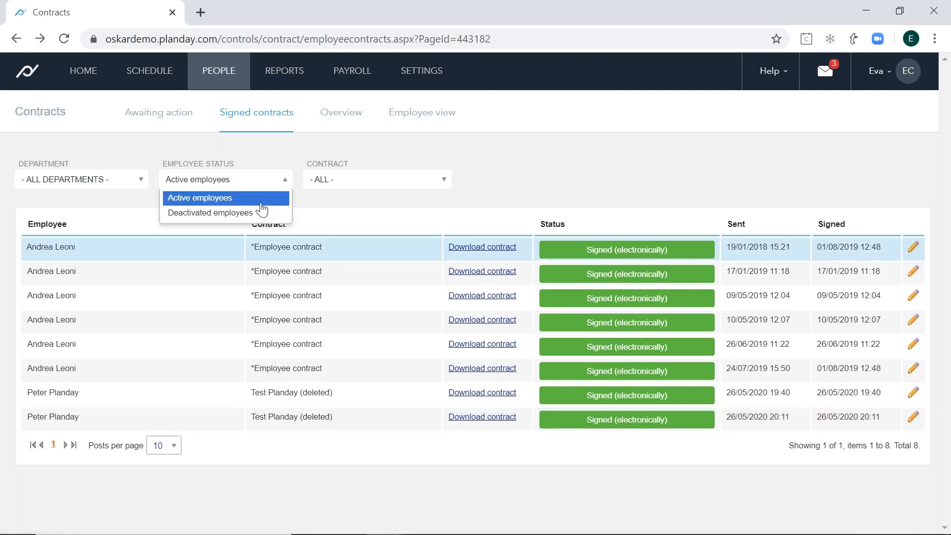
- Open the contracts overview and filter it by the status "No contract"
left_click(341, 122)
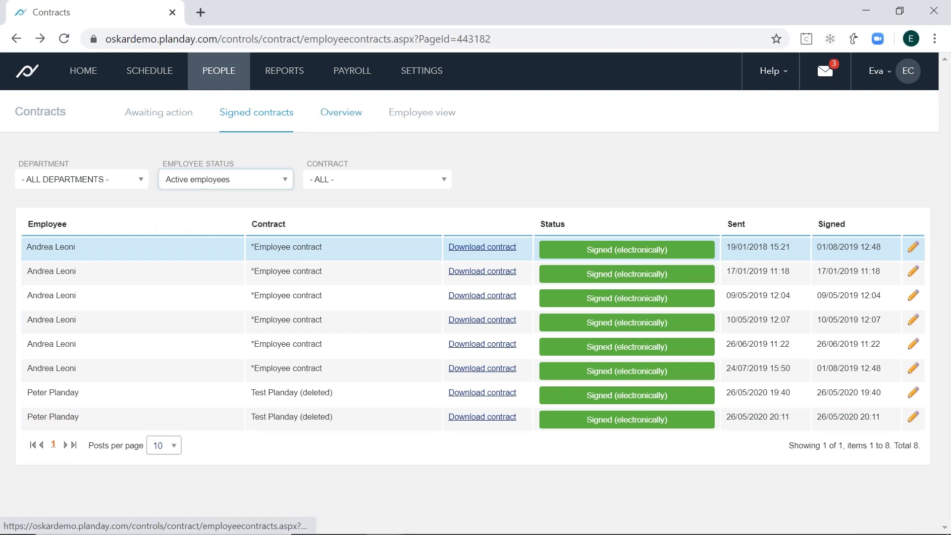
left_click(338, 124)
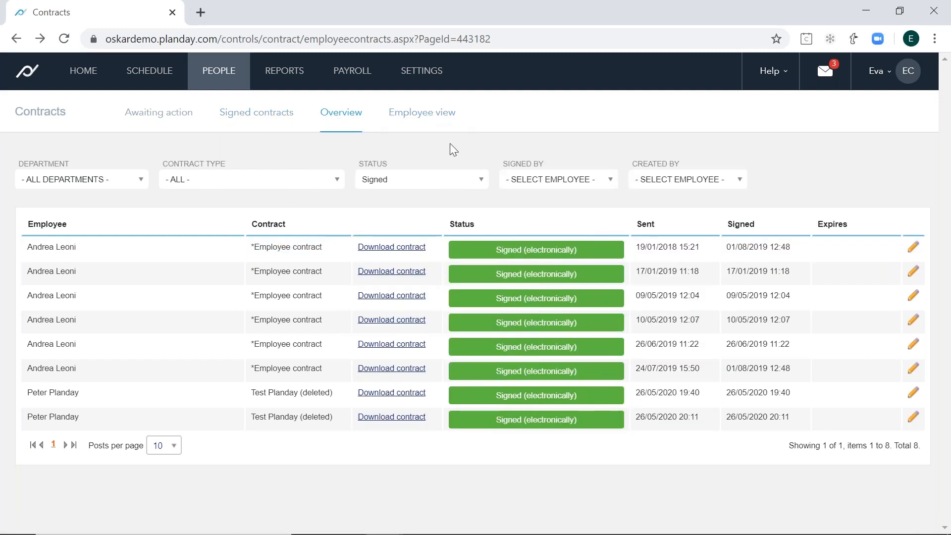
left_click(452, 181)
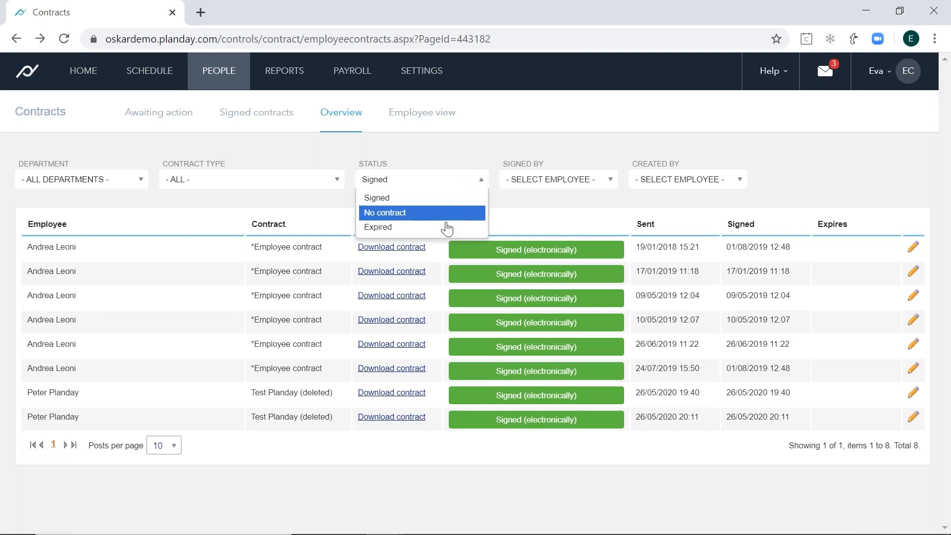
left_click(436, 213)
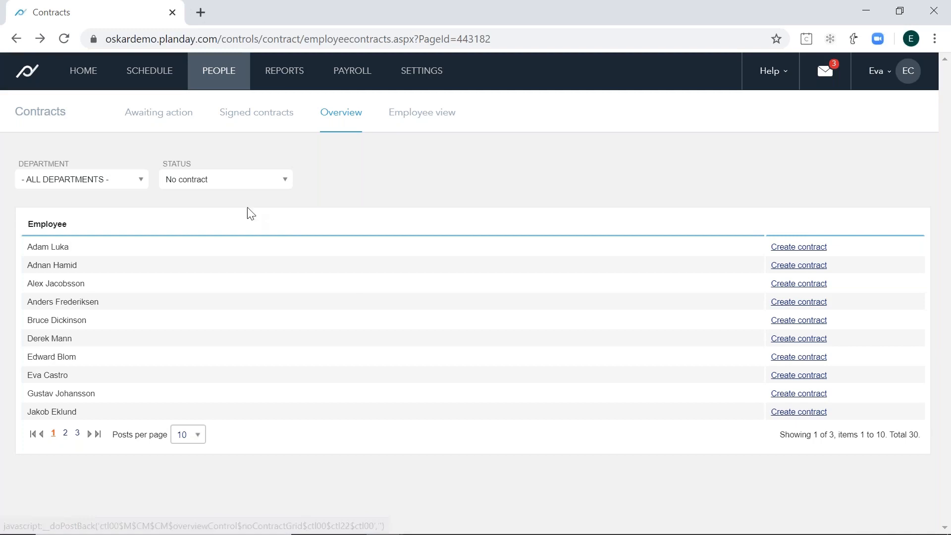
- Try to filter the overview by the status "Expired" and go back to the contracts page
left_click(232, 182)
left_click(229, 227)
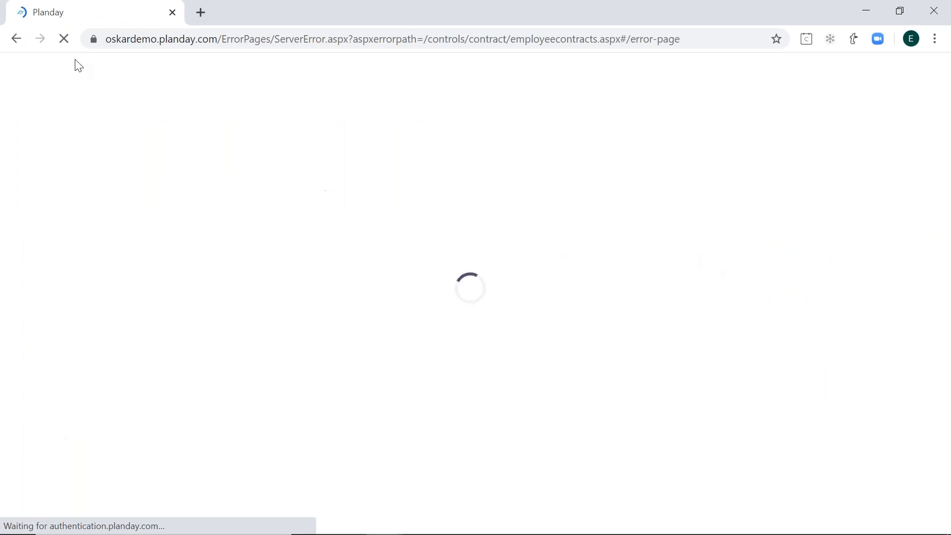
left_click(18, 39)
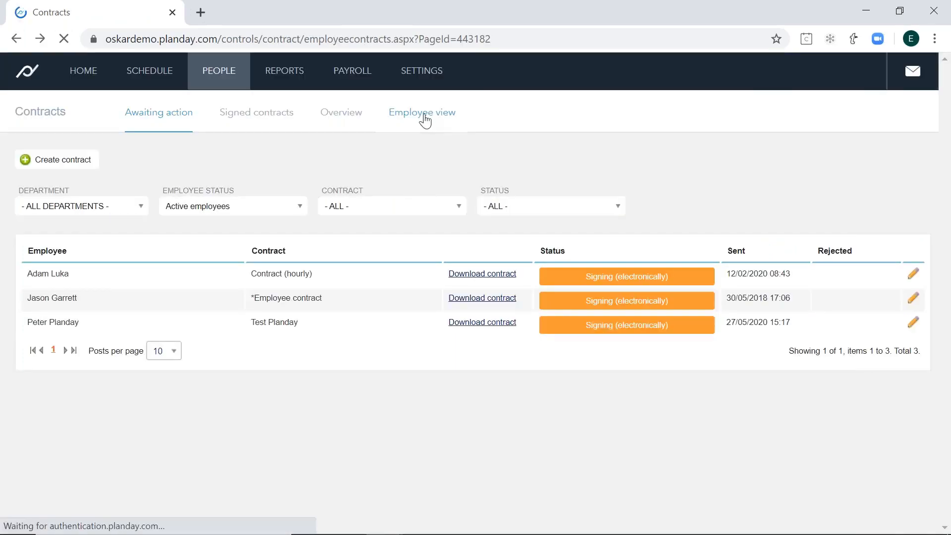
- Open the employee view and list the contracts of the first employee available
left_click(422, 113)
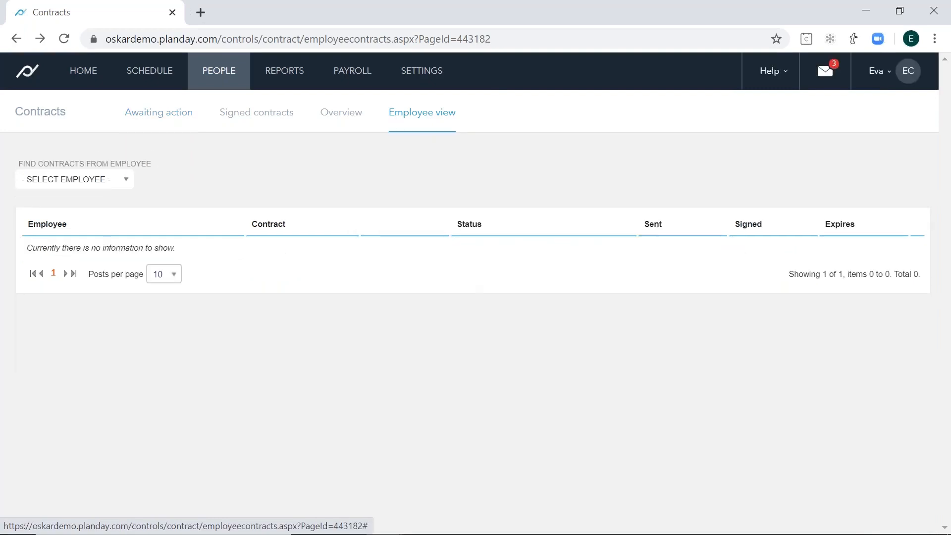
left_click(74, 180)
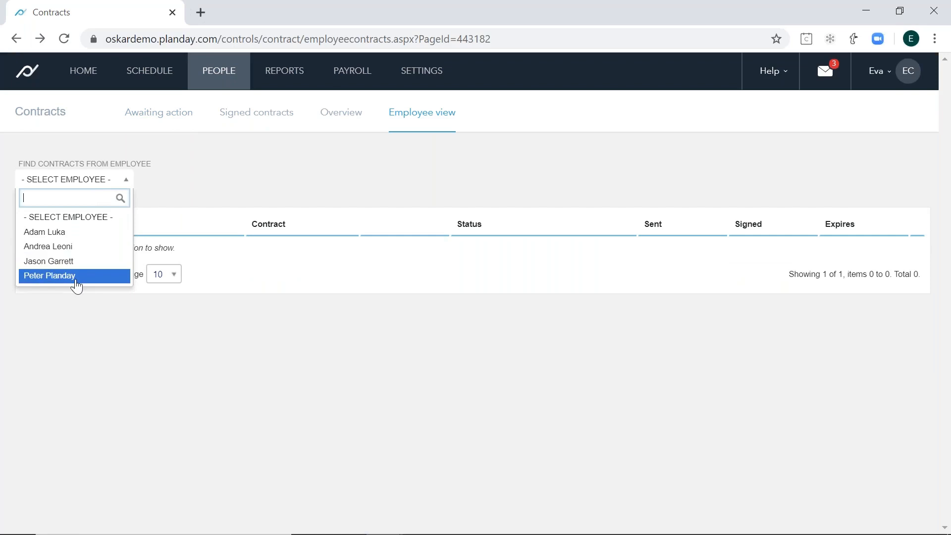
left_click(62, 233)
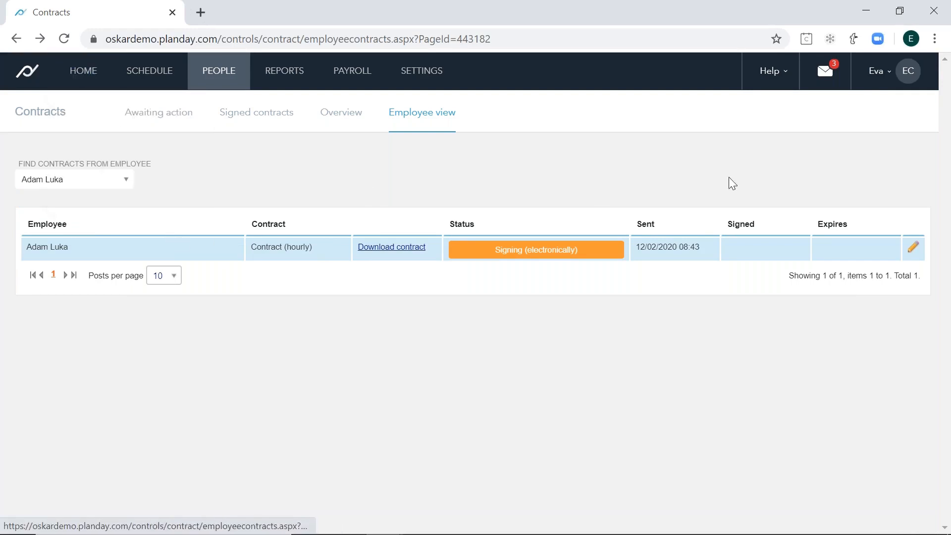
- Log out of the manager account and try to log in with the employee's e-mail and account password
left_click(877, 72)
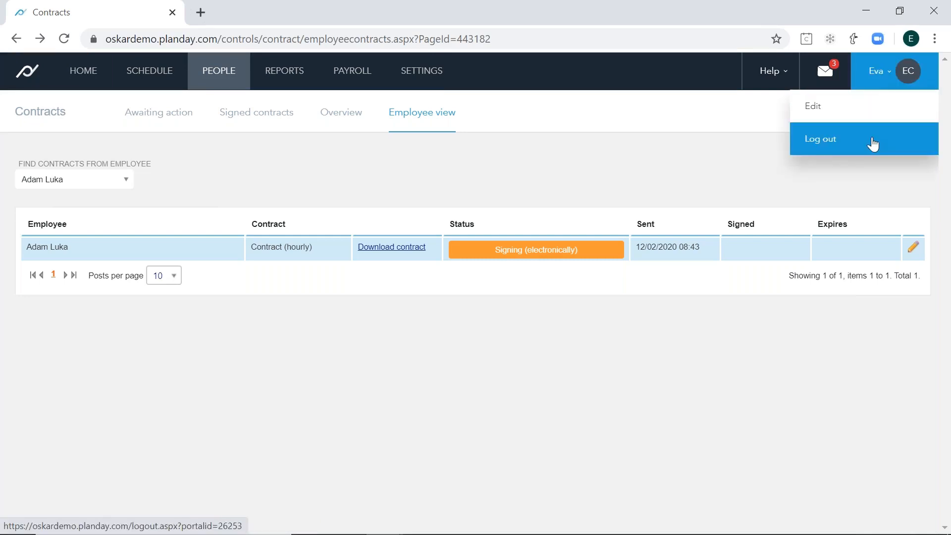
left_click(816, 140)
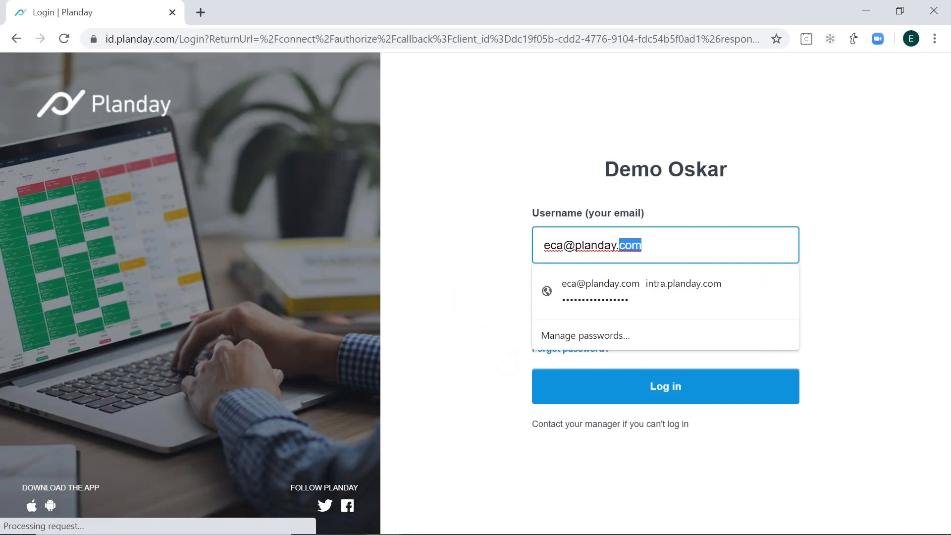
triple_click(629, 246)
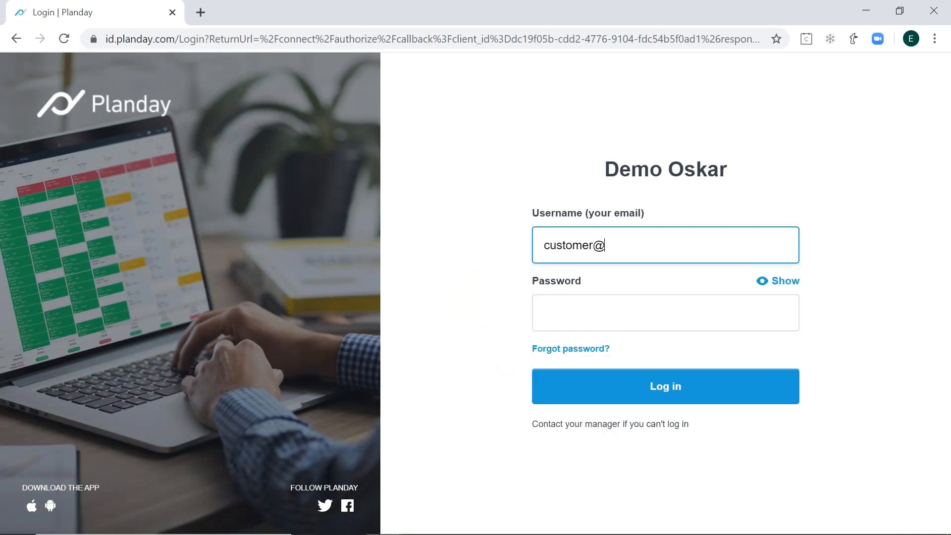
key("Tab")
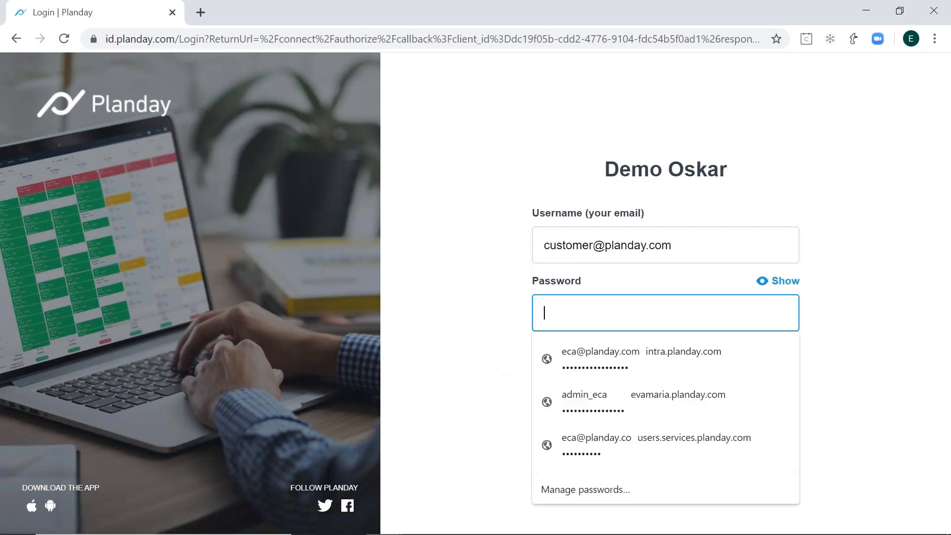
key("Caps_Lock")
type("••••••••••")
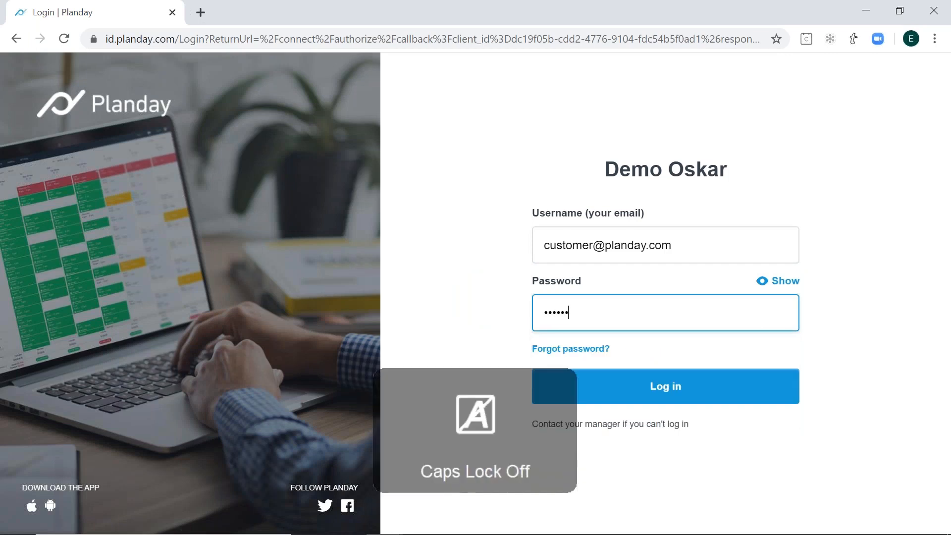
key("Return")
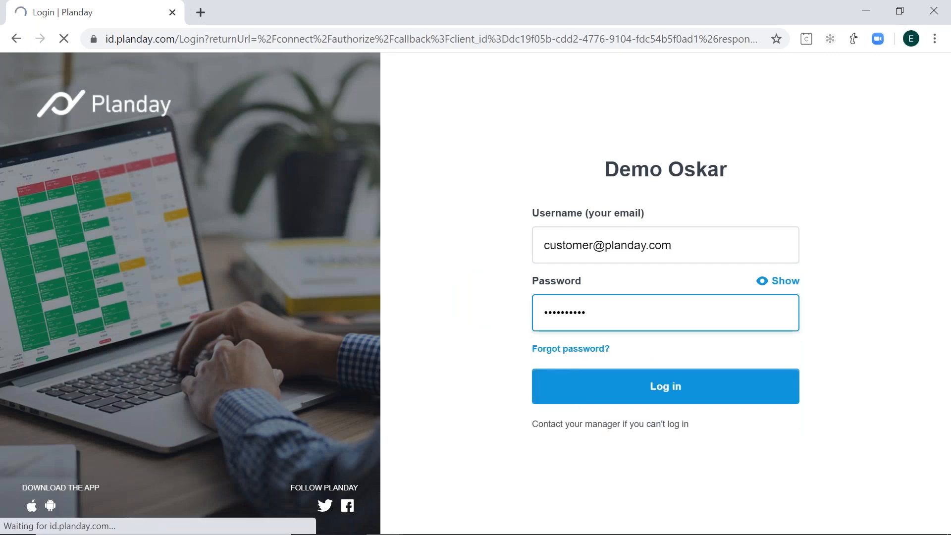
- Re-enter the employee's account password and log in
left_click(634, 342)
key("Caps_Lock")
type("••••••••••")
key("Return")
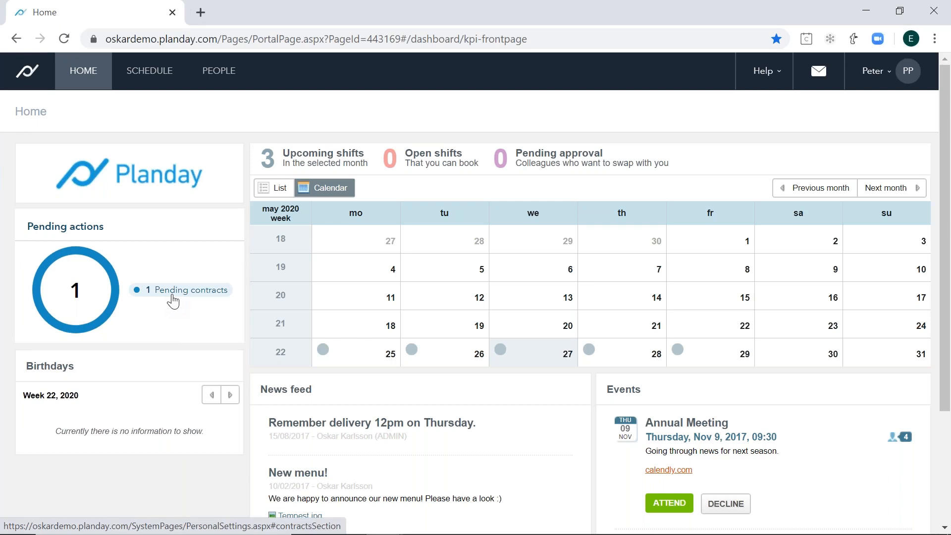
- Open the pending contracts from the home page and find the unsigned Test Planday contract in the personal settings
left_click(172, 296)
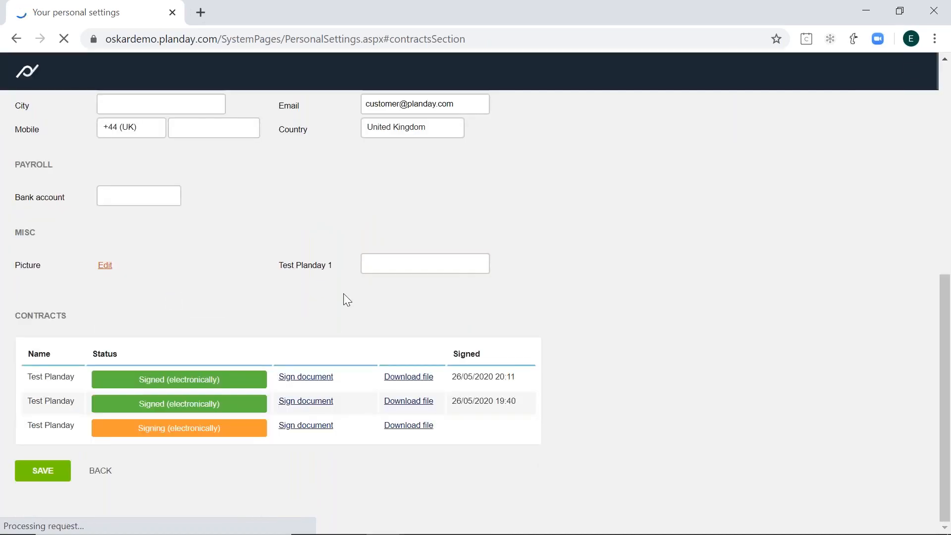
scroll(731, 274, "up", 3)
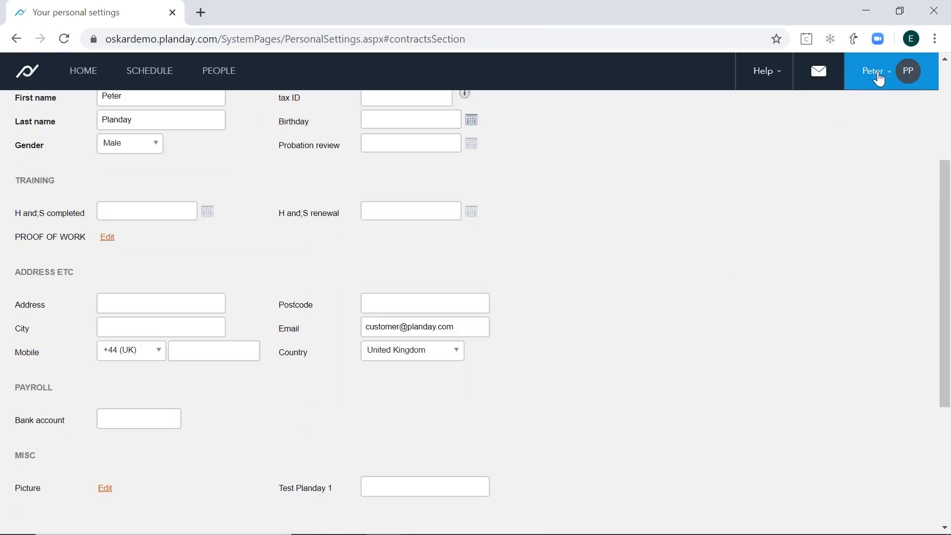
left_click(884, 75)
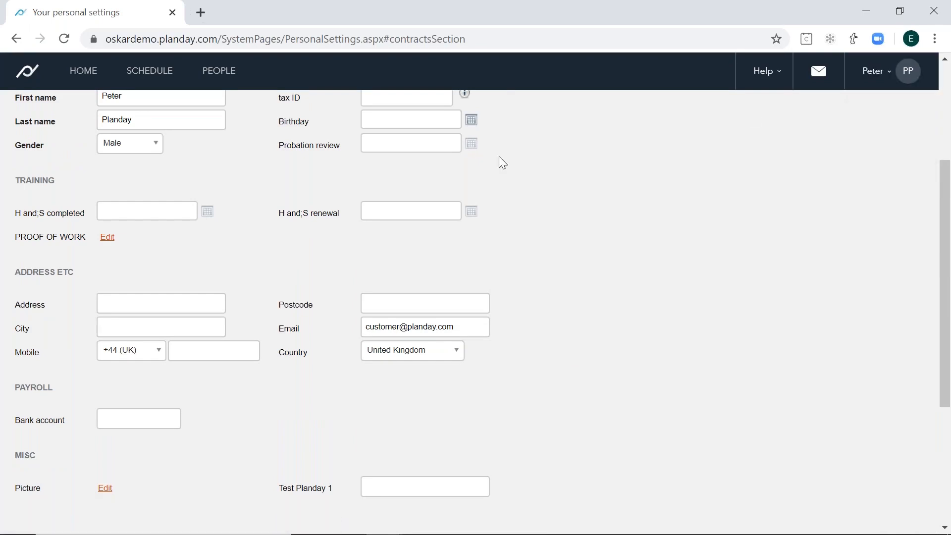
scroll(825, 238, "down", 5)
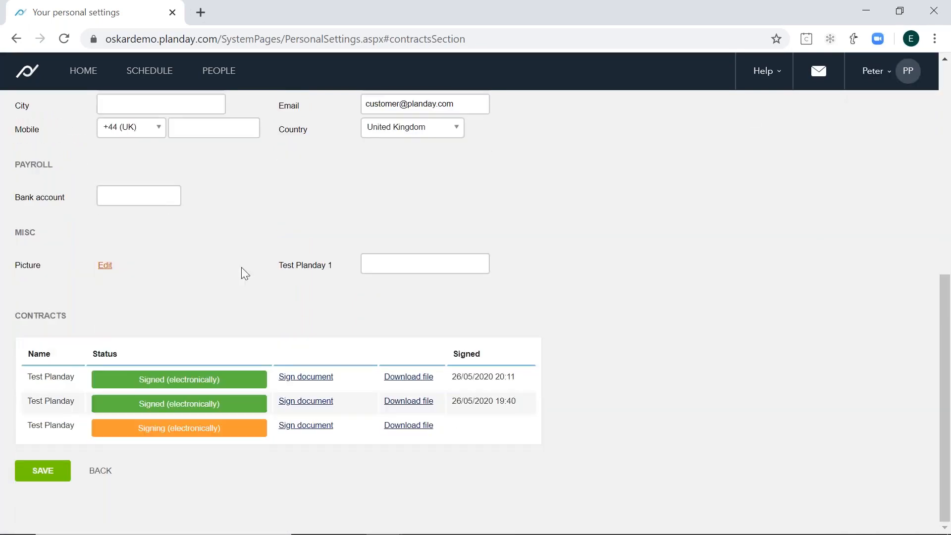
left_click_drag(71, 319, 28, 315)
left_click(49, 378)
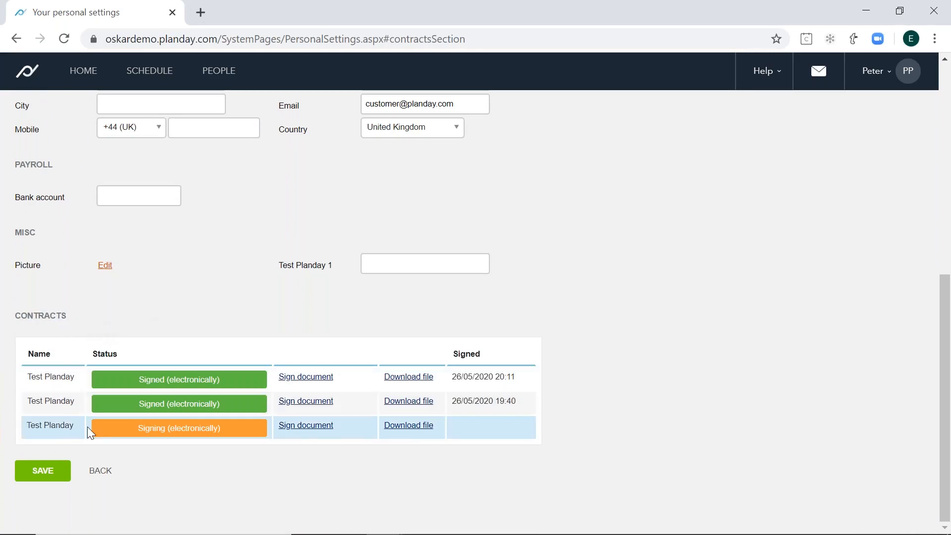
- Open the unsigned Test Planday contract for signing and read through its terms
left_click(312, 427)
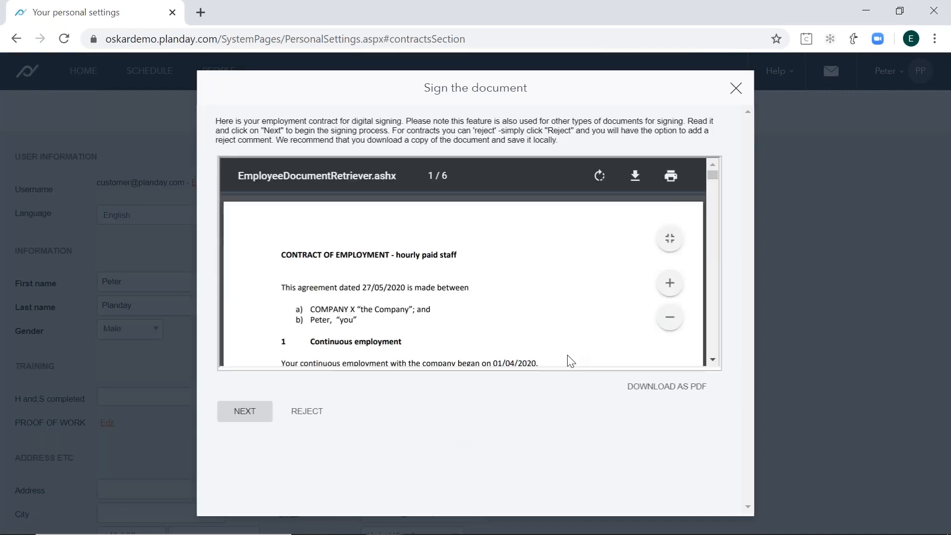
mouse_move(713, 177)
left_mouse_down()
mouse_move(712, 189)
mouse_move(711, 180)
left_mouse_up()
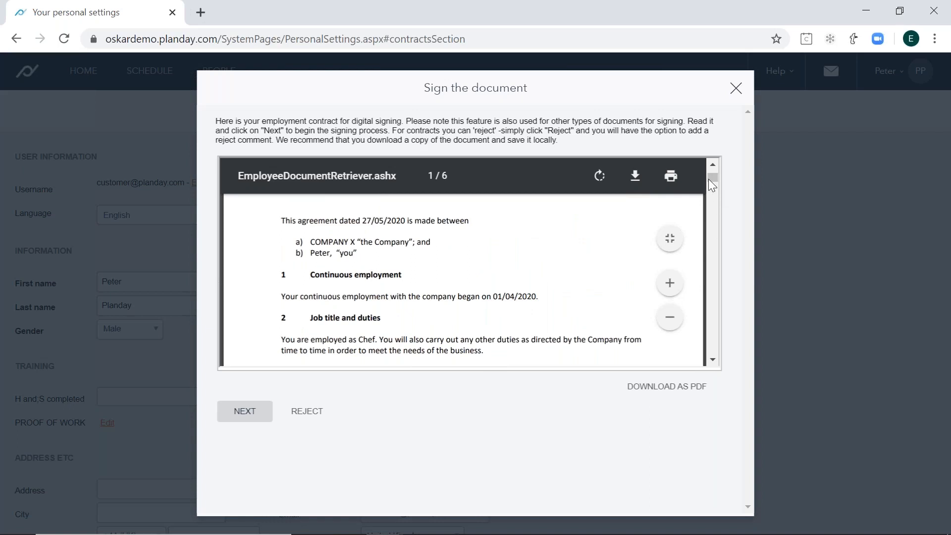
left_click_drag(710, 183, 712, 196)
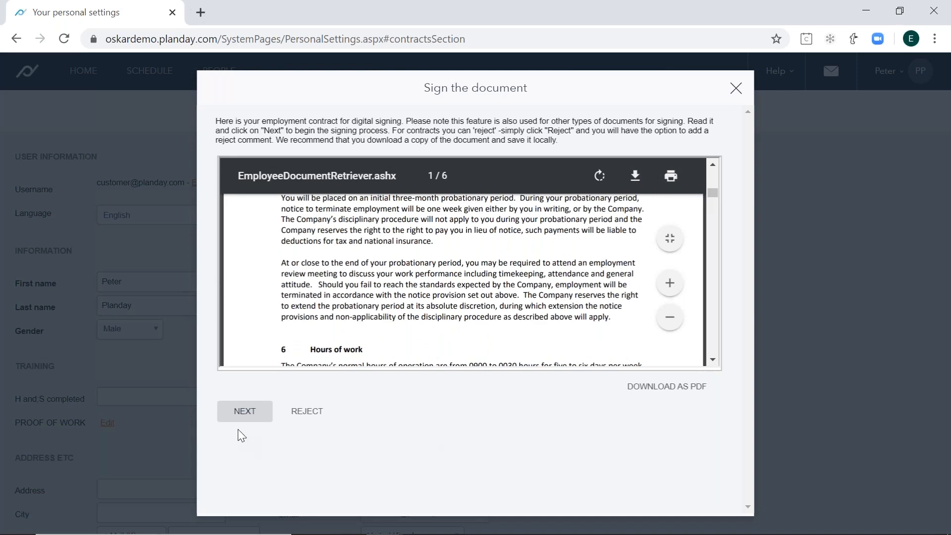
- Proceed to the signature, enter the employee's full name and sign the contract
left_click(248, 411)
left_click(595, 159)
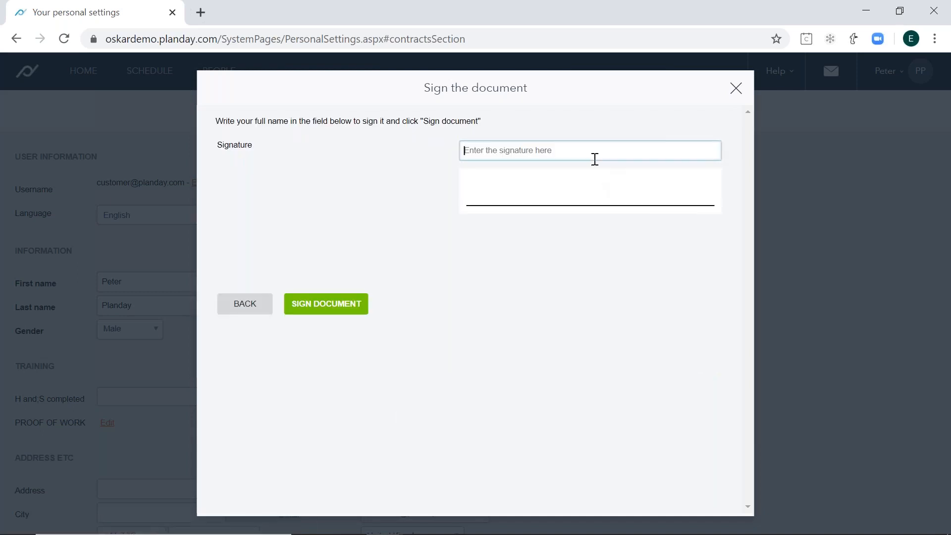
type("Peter Pl")
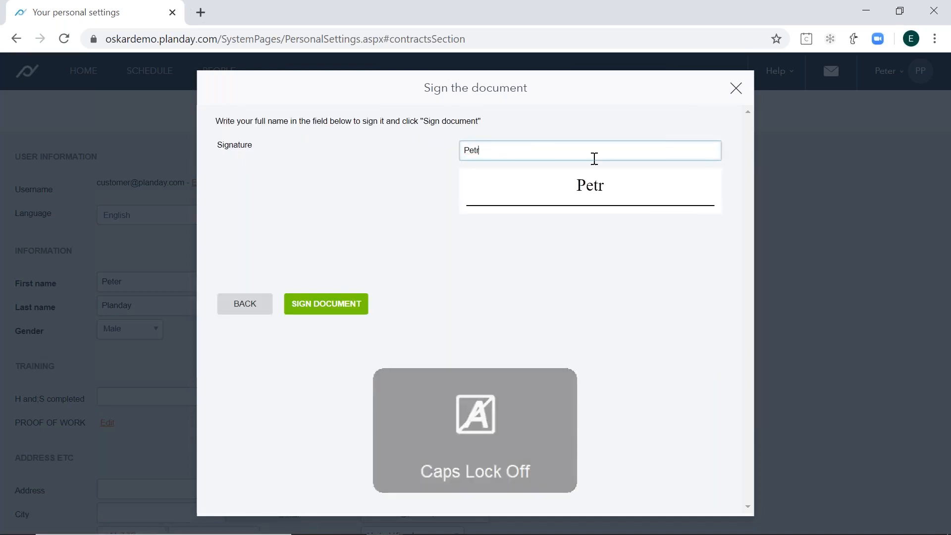
type("anday")
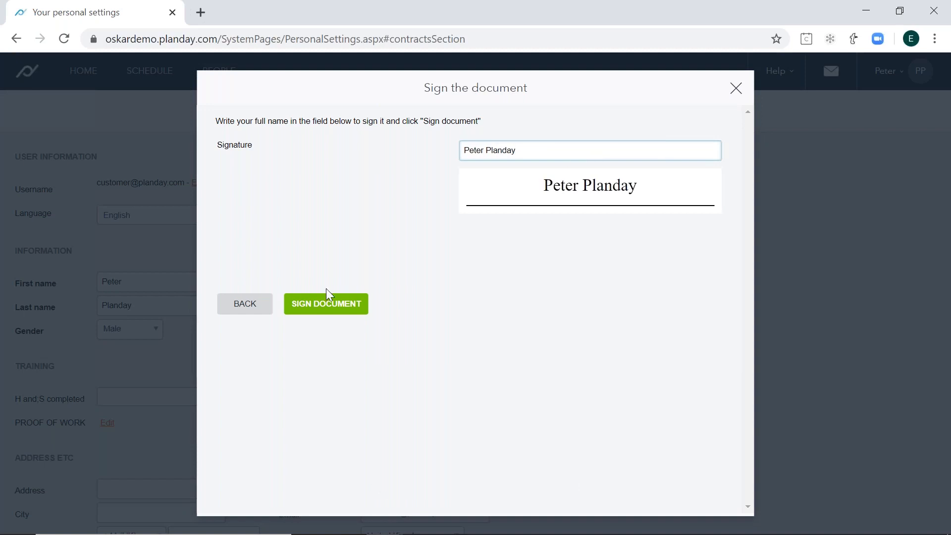
left_click(330, 304)
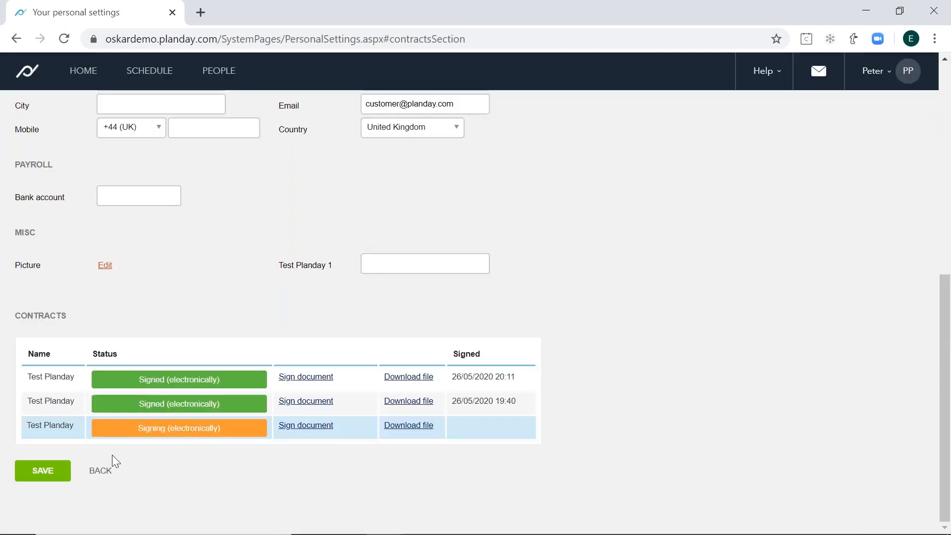
- Save the personal settings and reopen them to check the signing status of the contracts
left_click(44, 474)
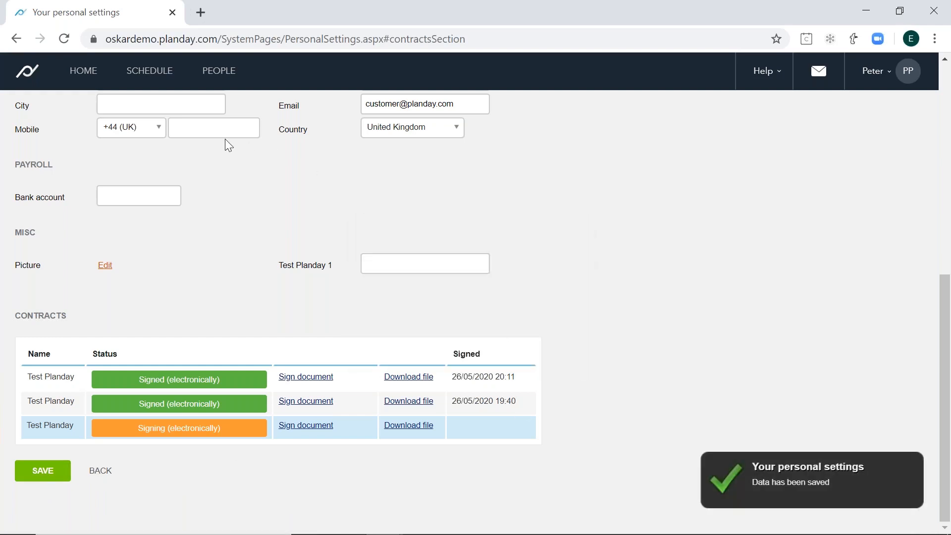
left_click(851, 66)
left_click(856, 106)
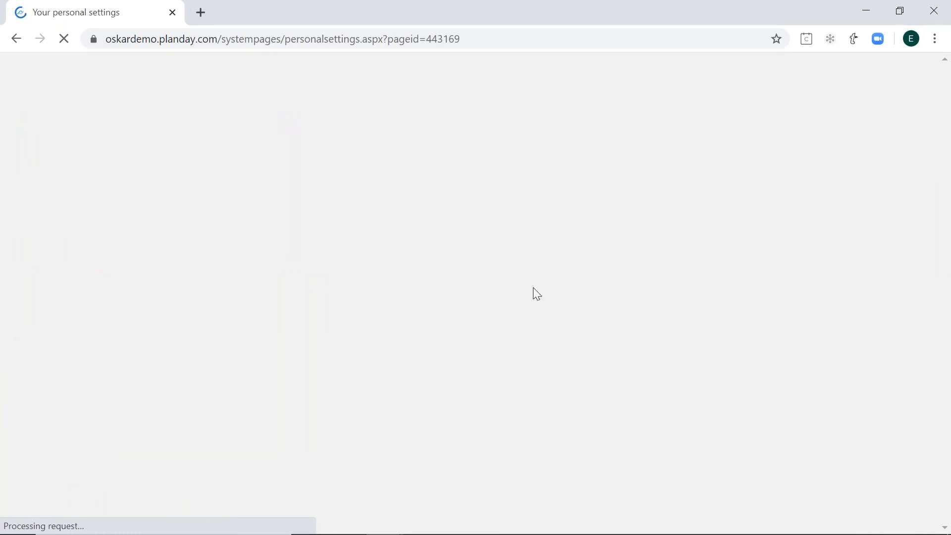
scroll(615, 221, "down", 8)
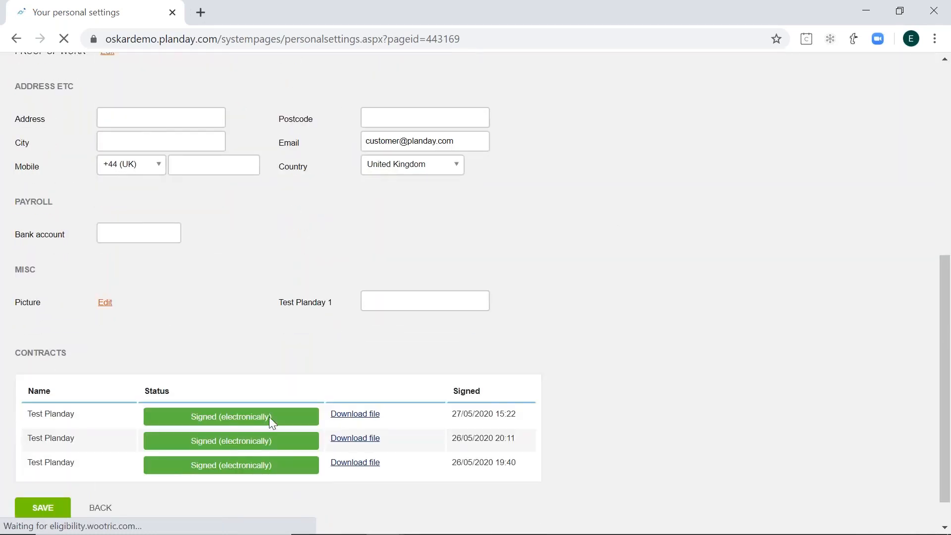
left_click_drag(175, 467, 269, 468)
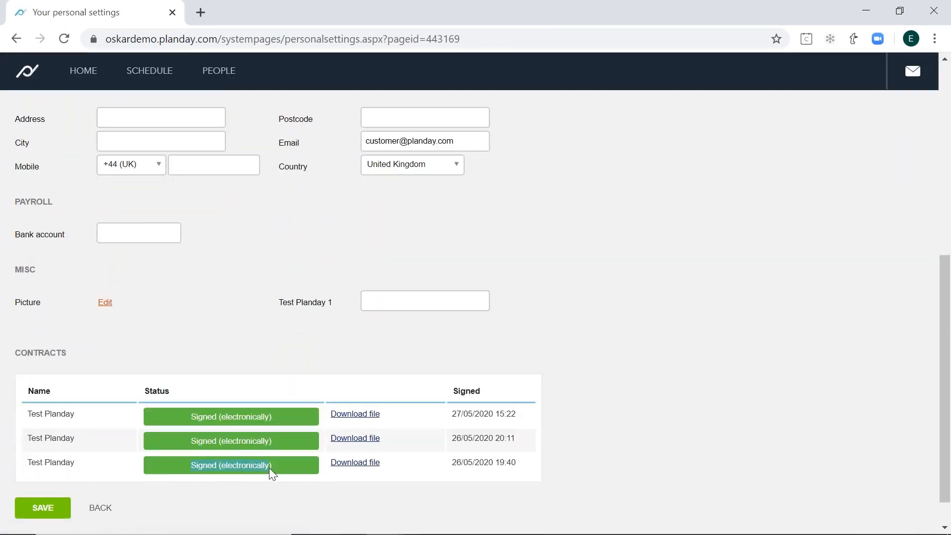
- Log out of the employee account and log in as the administrator with the saved username and password
left_click(253, 418)
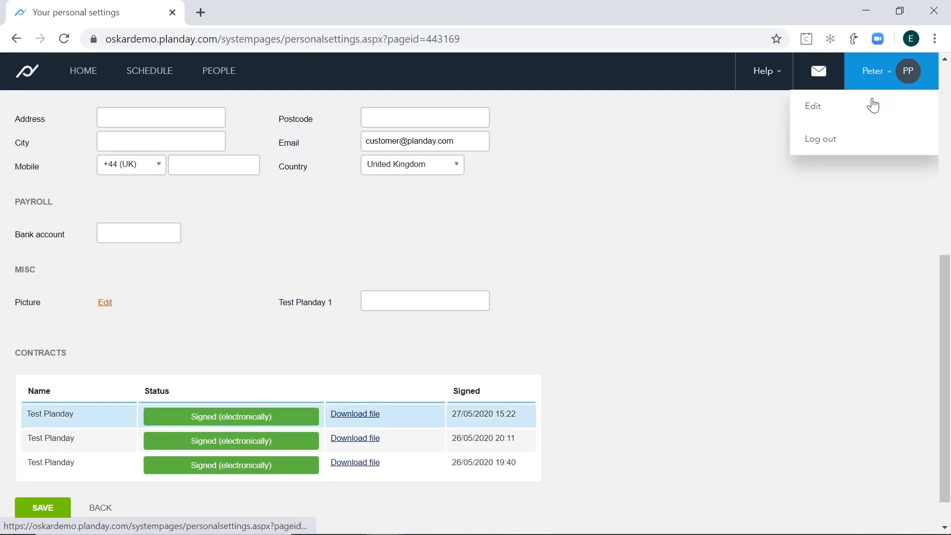
left_click(868, 143)
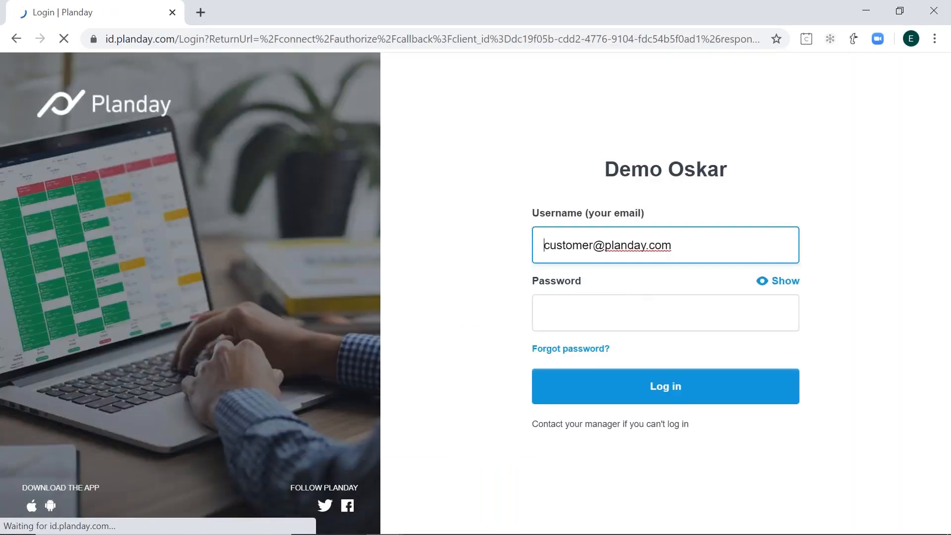
triple_click(653, 243)
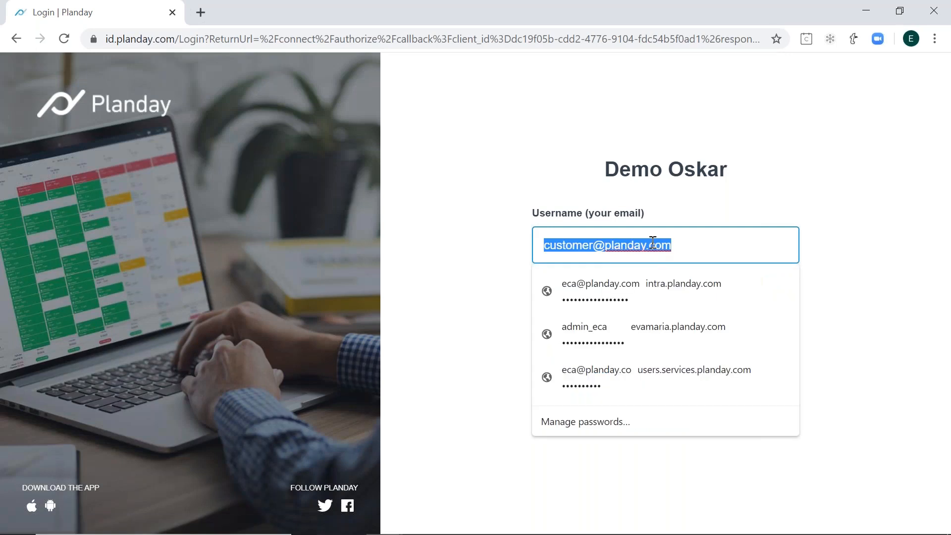
left_click(666, 303)
left_click(692, 388)
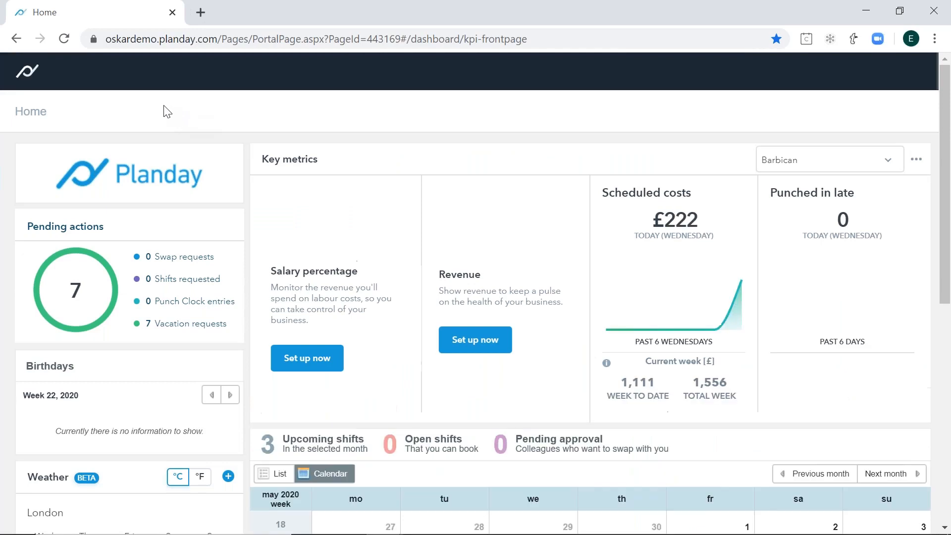
- Open the signed contracts list and check the sent and signed dates of the employee's latest Test Planday contract
mouse_move(216, 78)
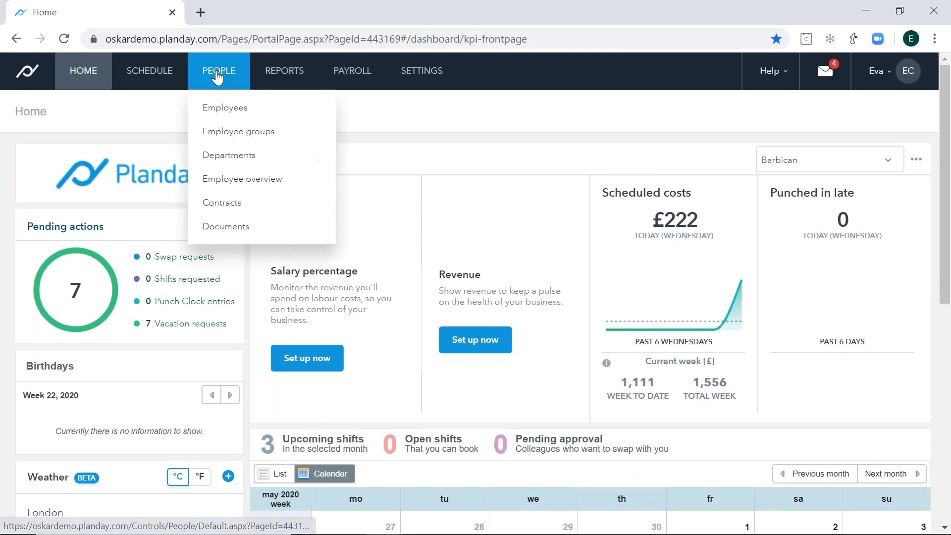
left_click(243, 207)
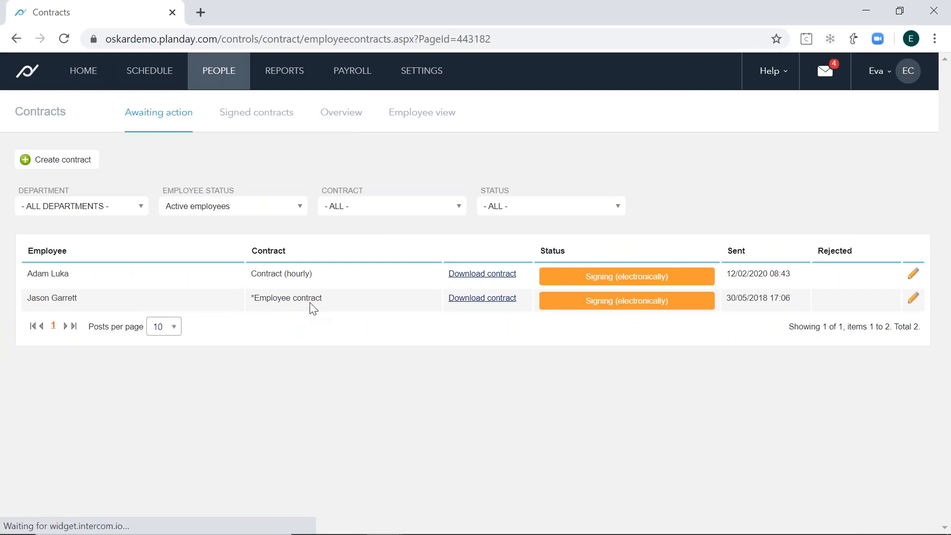
left_click(267, 124)
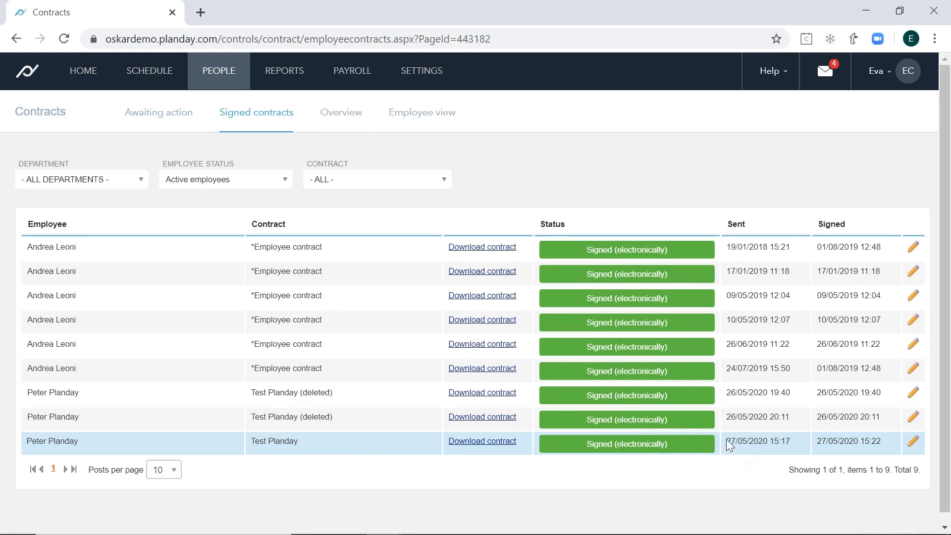
left_click_drag(826, 439, 889, 437)
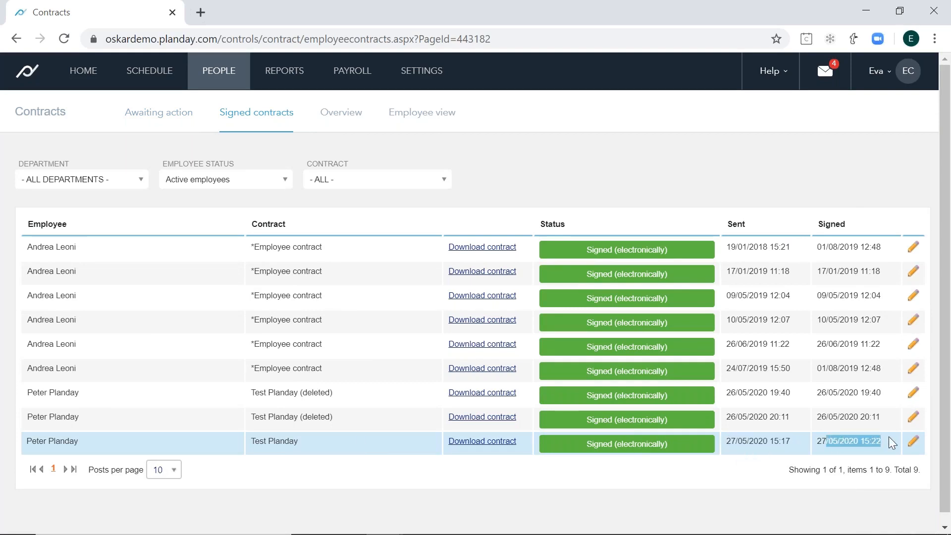
left_click(889, 437)
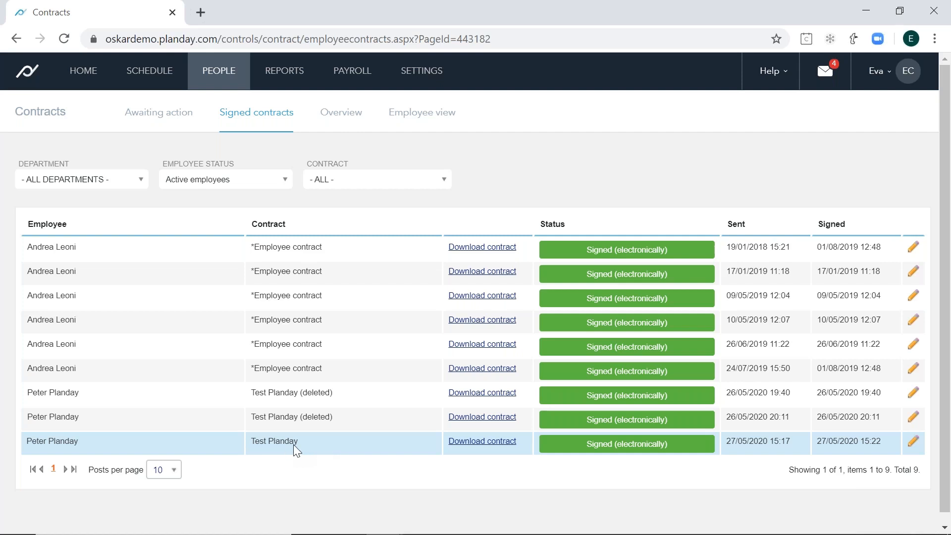
- Open the portal's notification settings and find the Contract reminders section
left_click(436, 77)
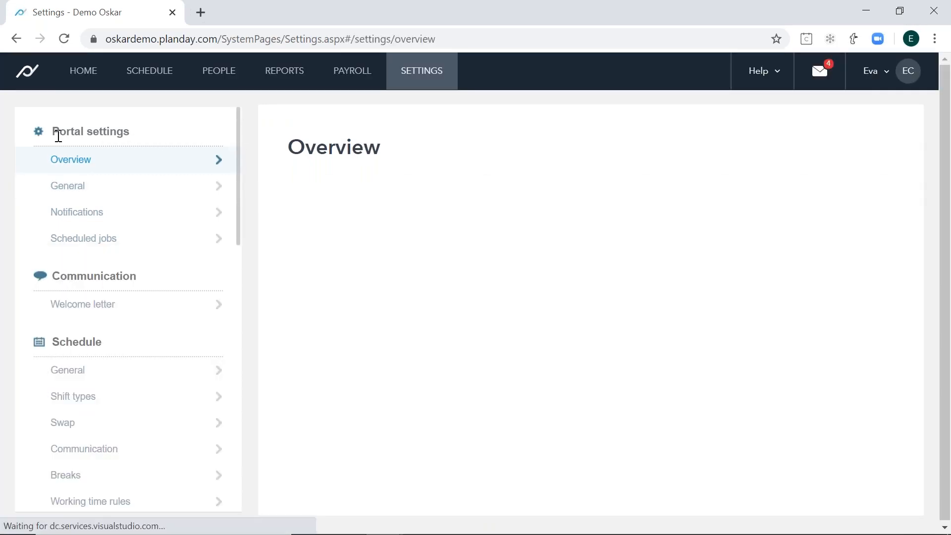
left_click(78, 212)
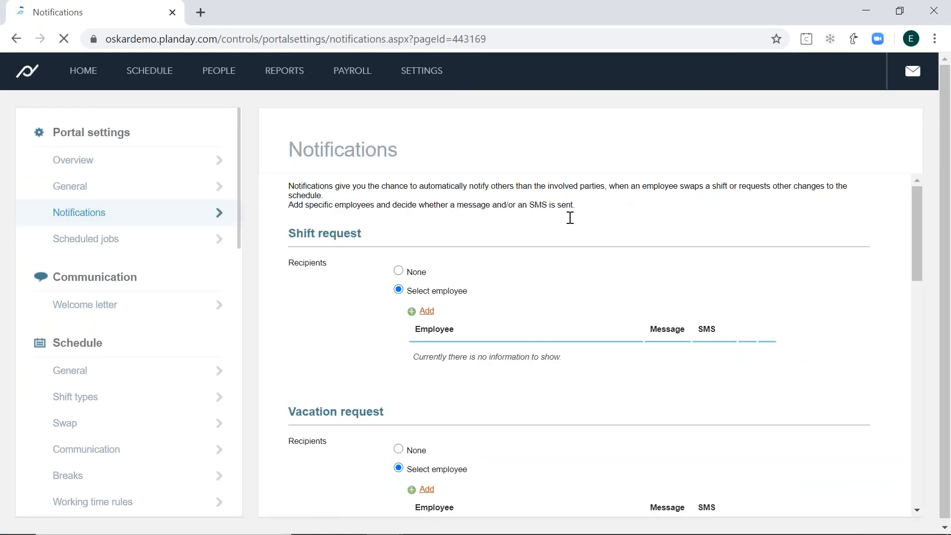
scroll(552, 244, "down", 8)
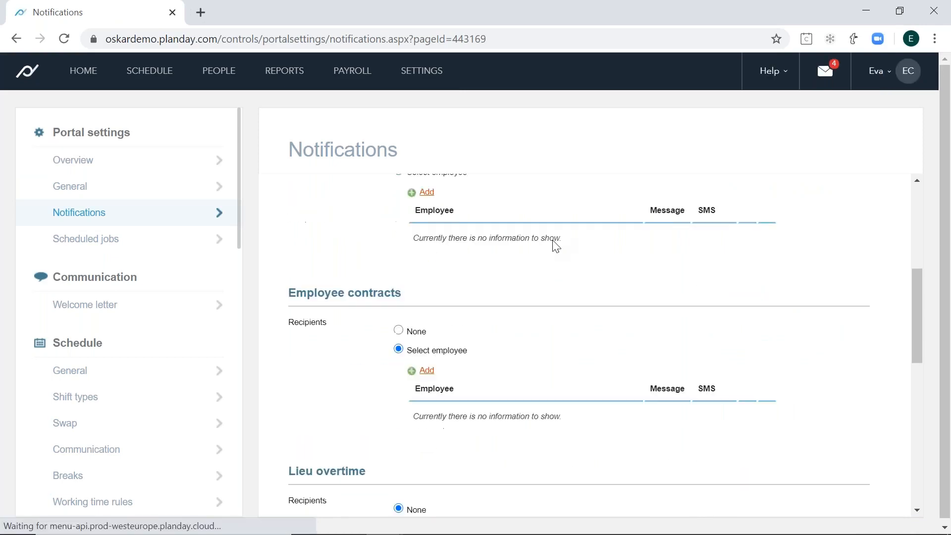
scroll(540, 277, "down", 5)
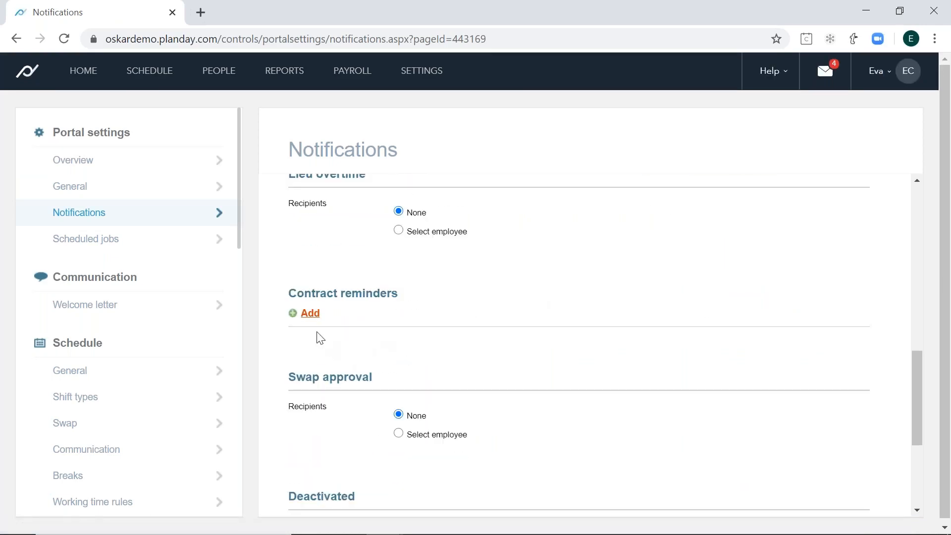
left_click_drag(290, 291, 406, 296)
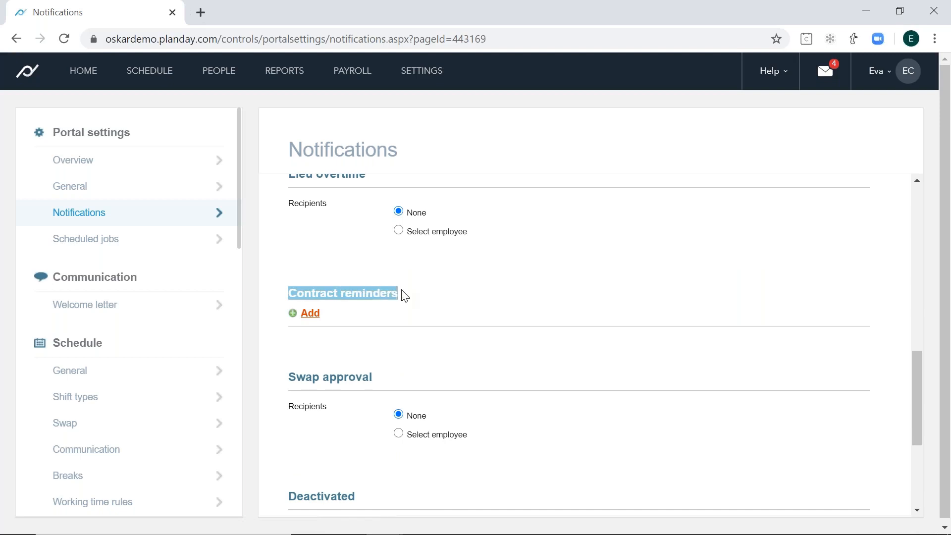
- Start a contract reminder about a missing signature and set it to 2 days after the creation date
left_click(310, 314)
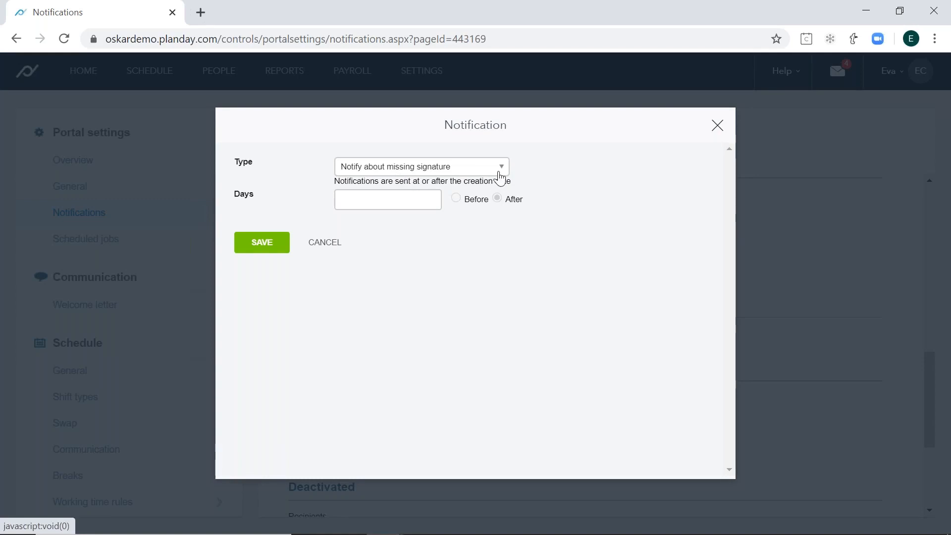
left_click(405, 200)
type("5")
left_click(684, 226)
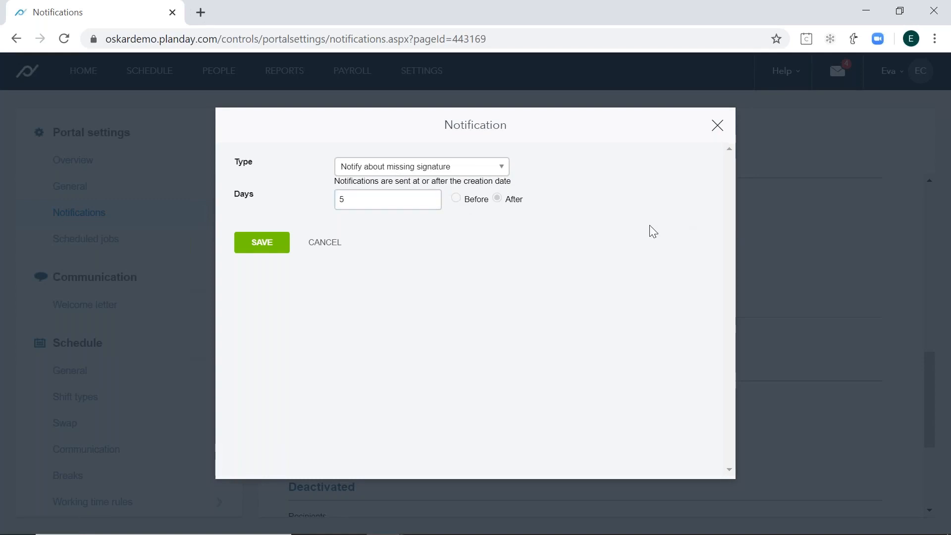
double_click(401, 203)
type("2")
left_click(486, 234)
- Switch the reminder to contract expiry for signed contracts, set it to 5 days before, and cancel it
left_click(492, 178)
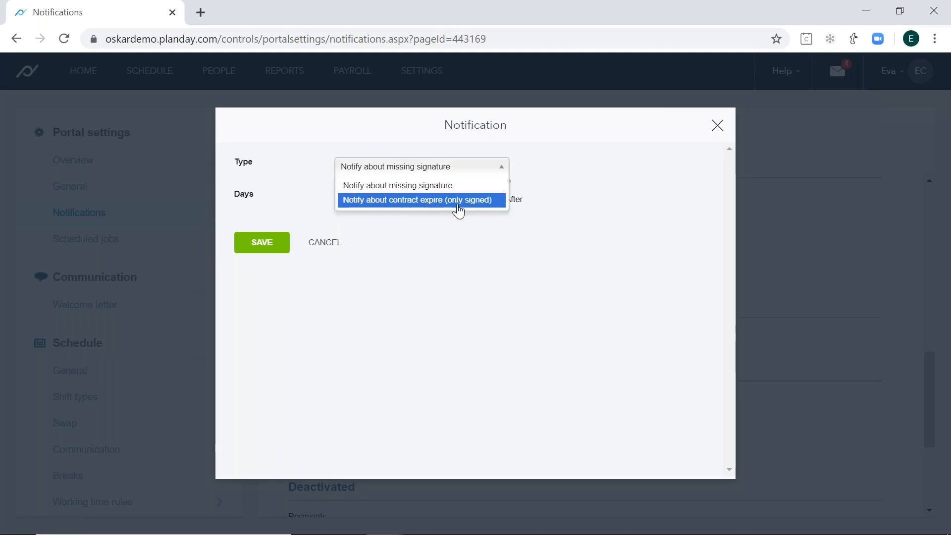
left_click(458, 200)
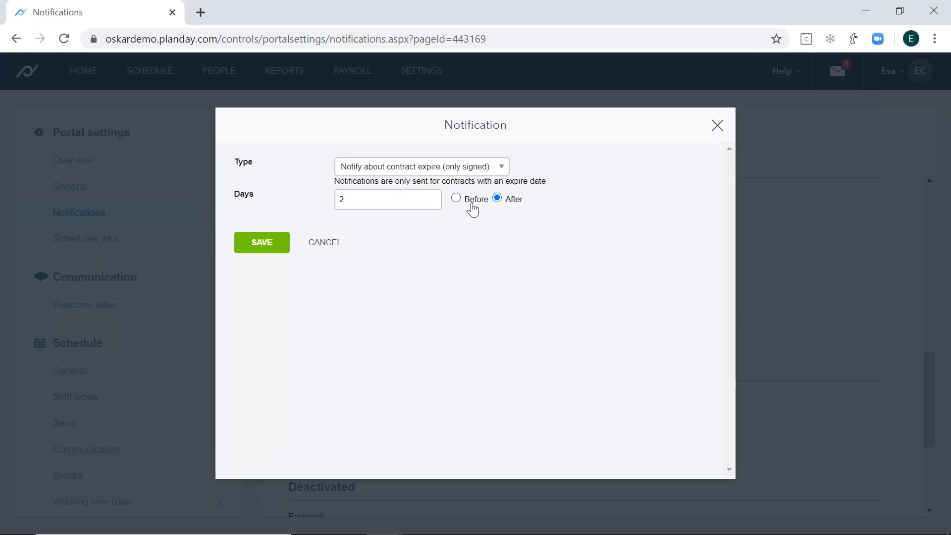
left_click(473, 209)
double_click(382, 201)
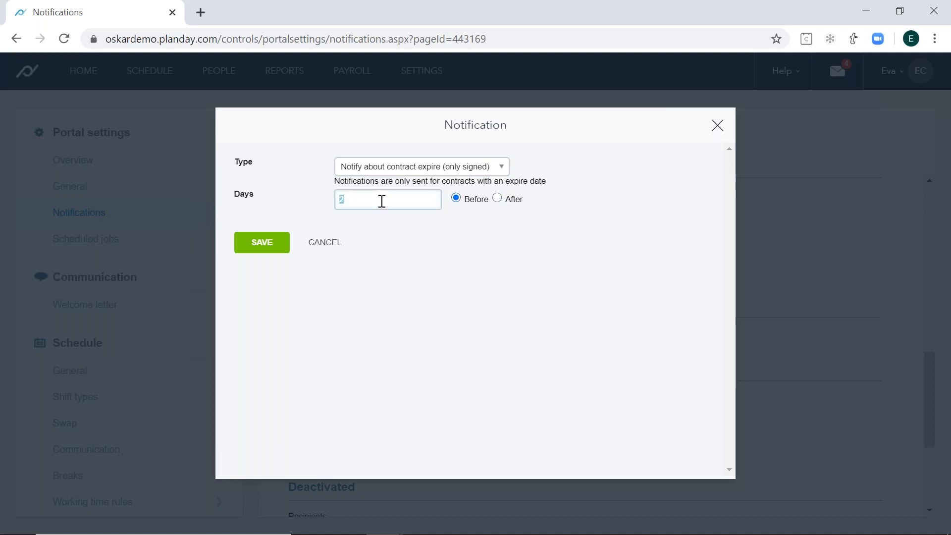
type("5")
left_click(420, 259)
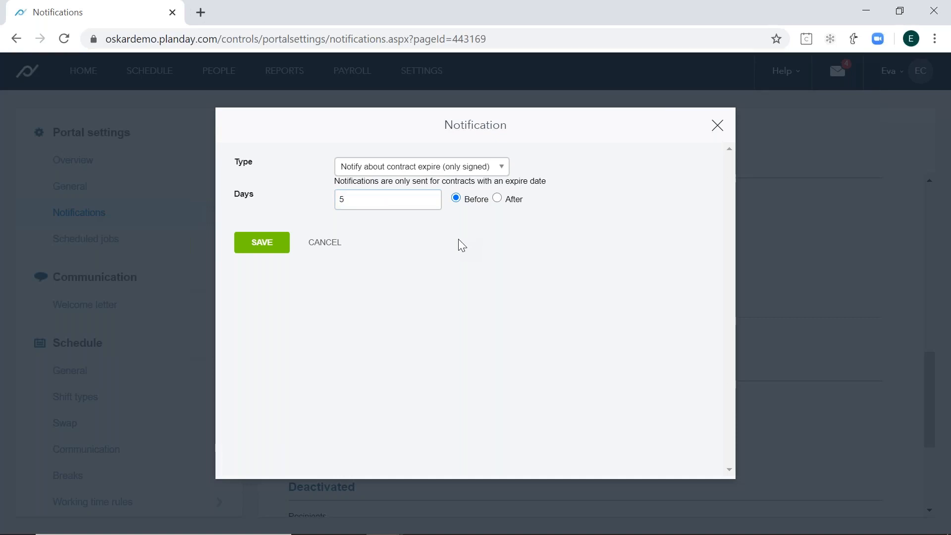
left_click(325, 242)
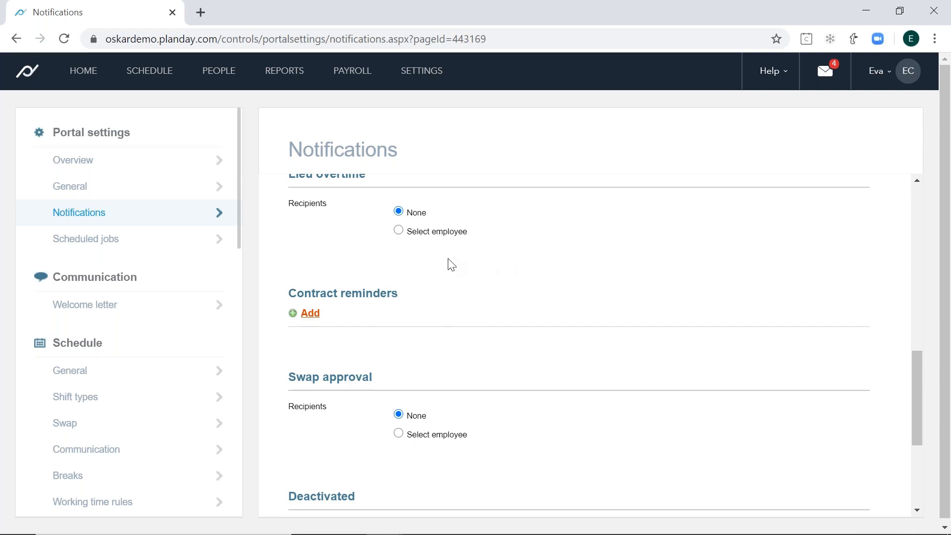
- Open the Documents page and start a new folder named "Planday Test"
mouse_move(89, 87)
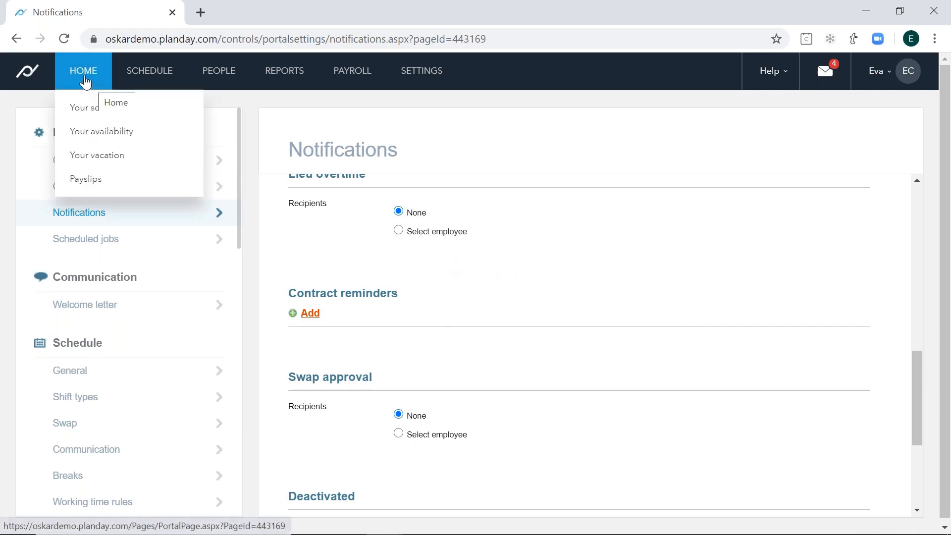
mouse_move(216, 88)
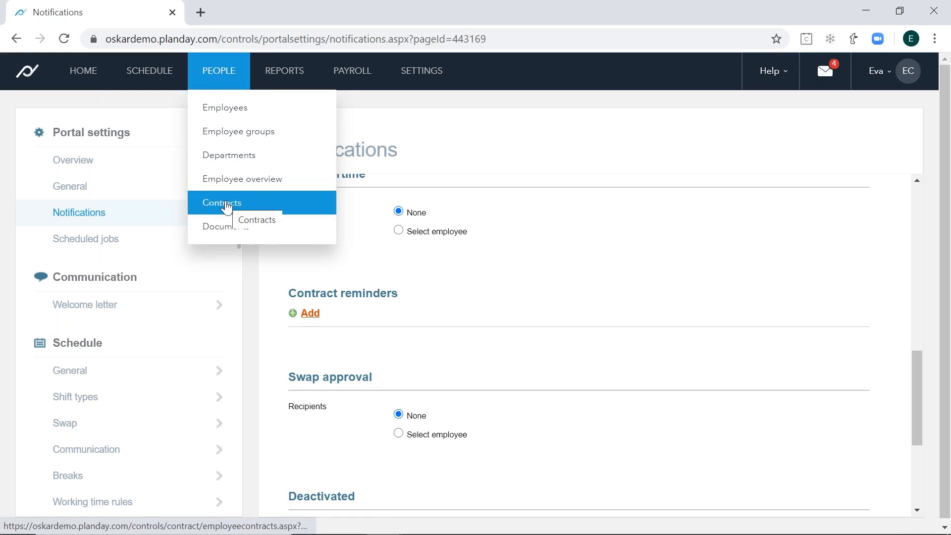
left_click(233, 231)
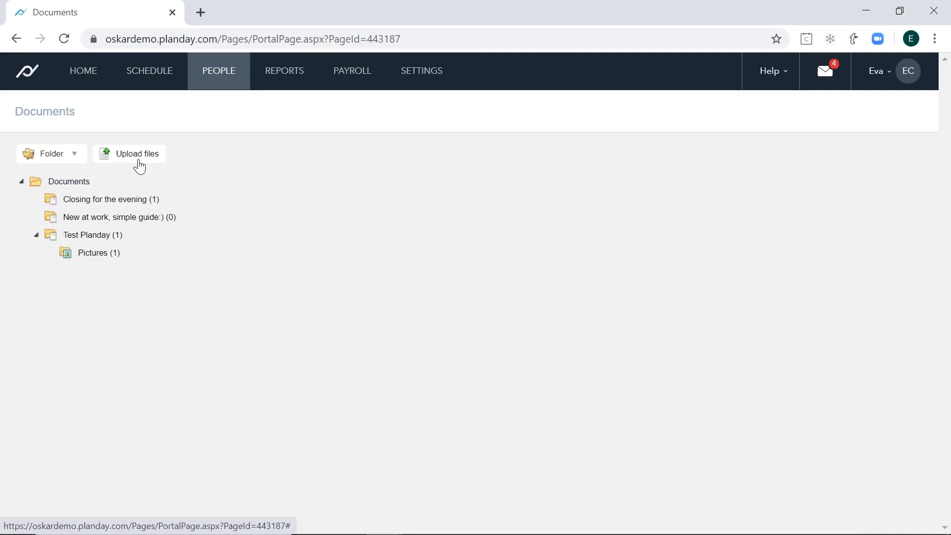
left_click(75, 163)
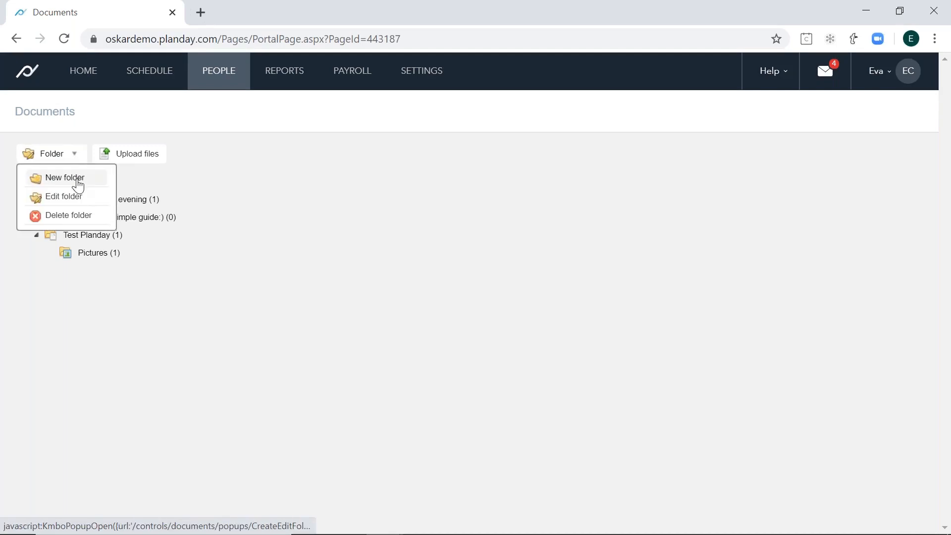
left_click(78, 185)
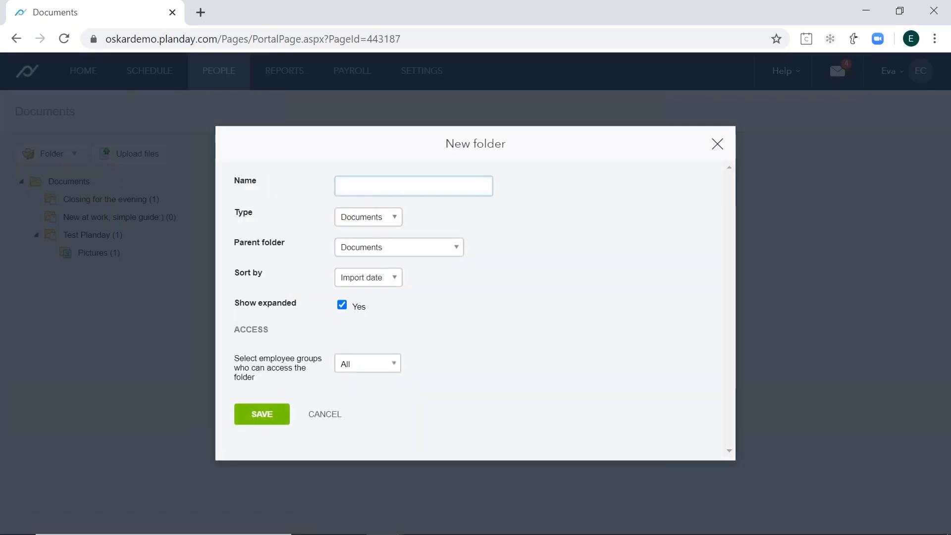
key("Caps_Lock")
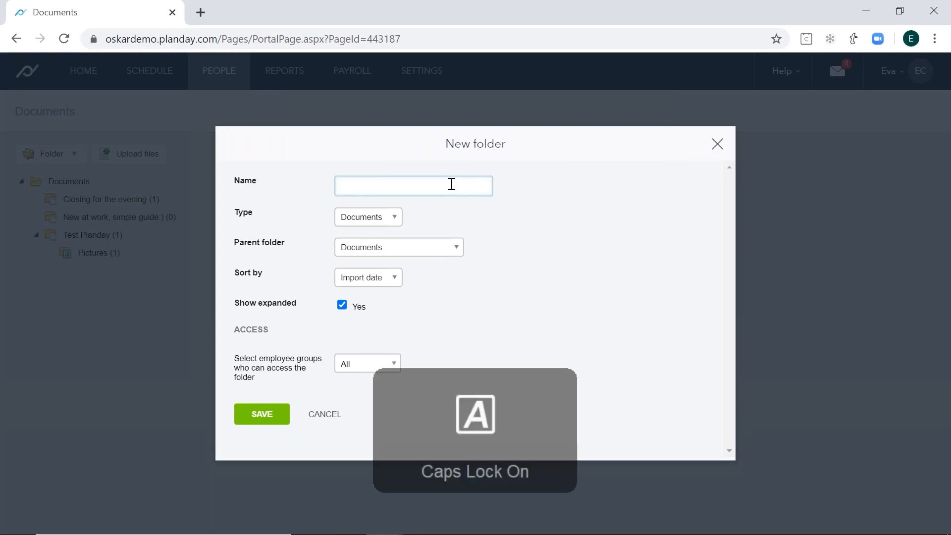
type("P")
type("y")
key("Caps_Lock")
type("T")
key("Caps_Lock")
type("es")
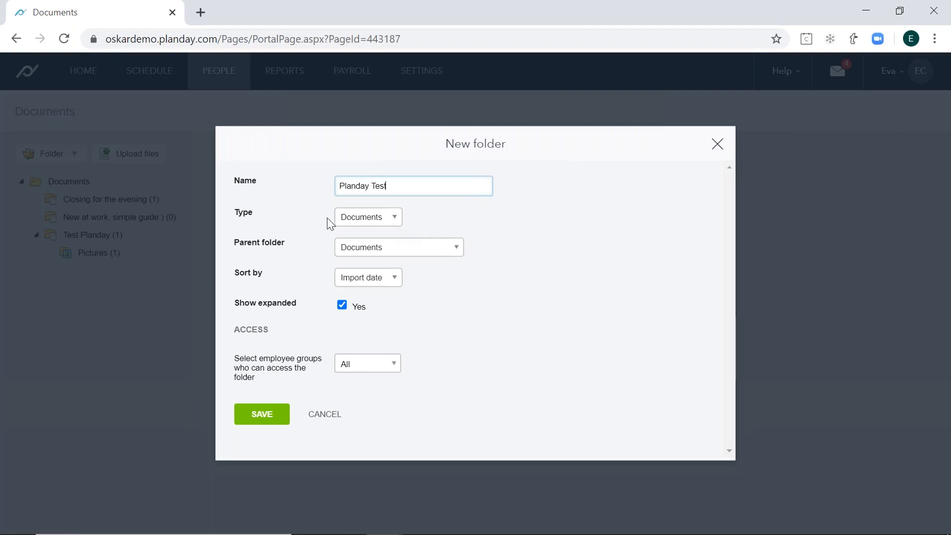
type("t")
- Give the folder the type Documents, keep Documents as its parent folder, and sort it by Filename
left_click(350, 224)
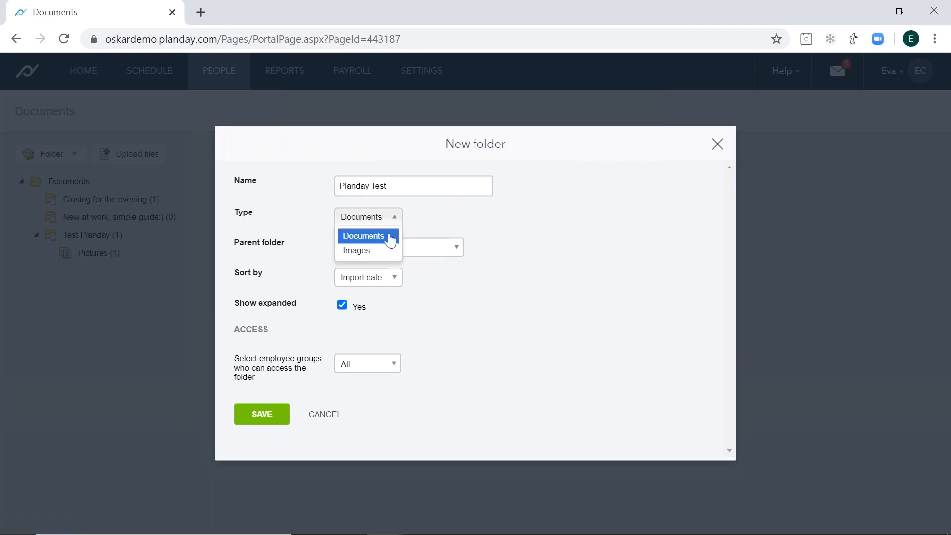
left_click(391, 239)
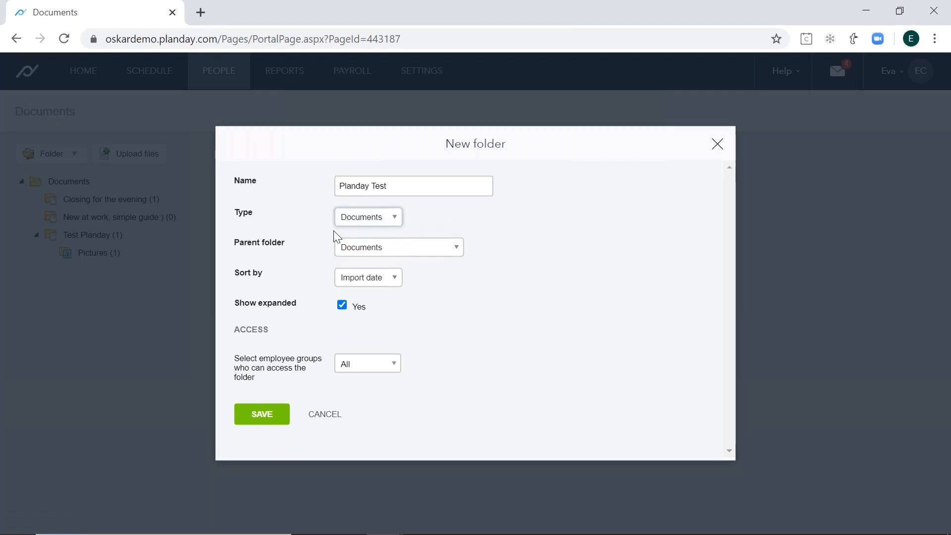
left_click(426, 251)
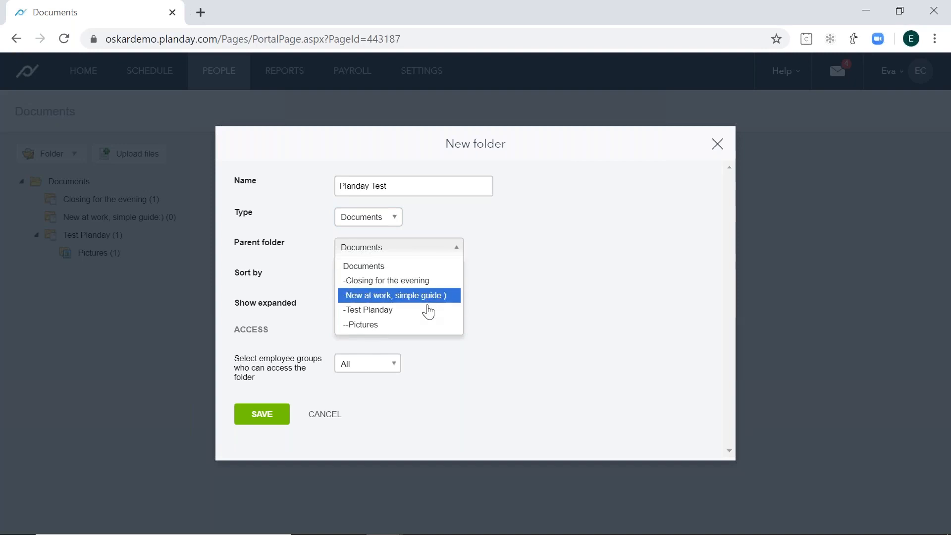
left_click(567, 285)
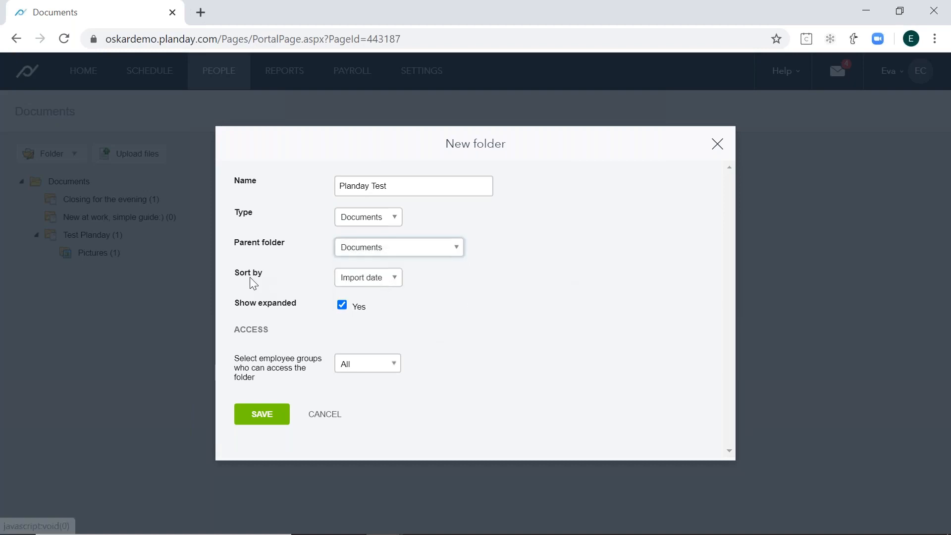
left_click(390, 279)
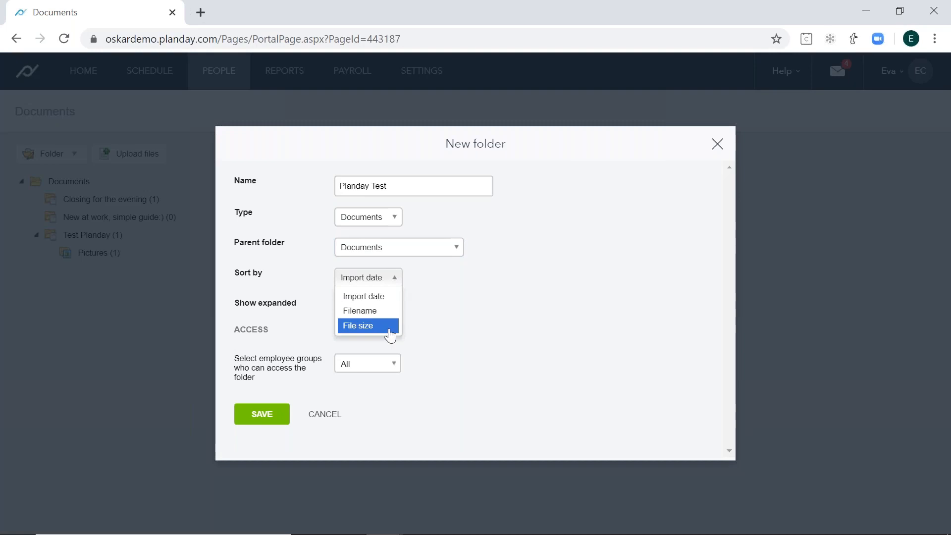
left_click(386, 312)
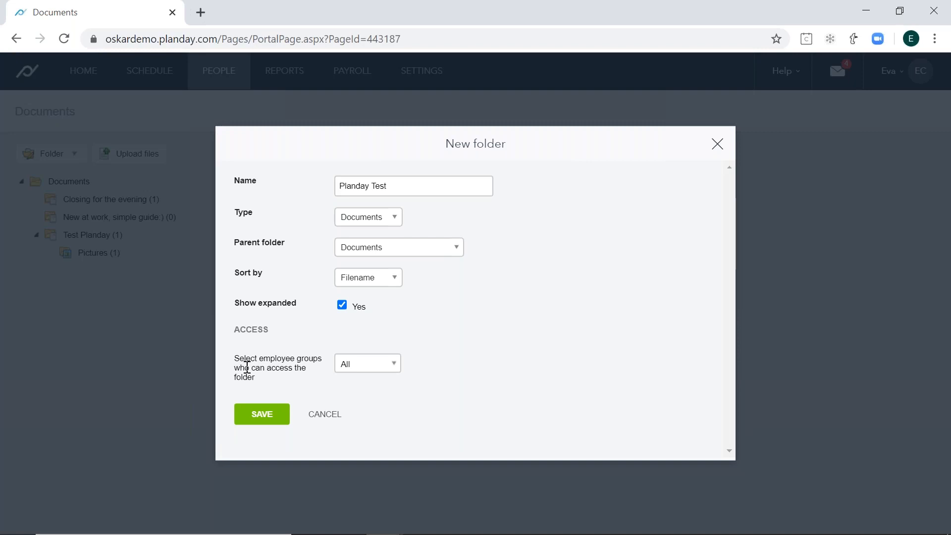
- Restrict access to the folder to the Bank Staff and Chef employee groups
left_click(386, 372)
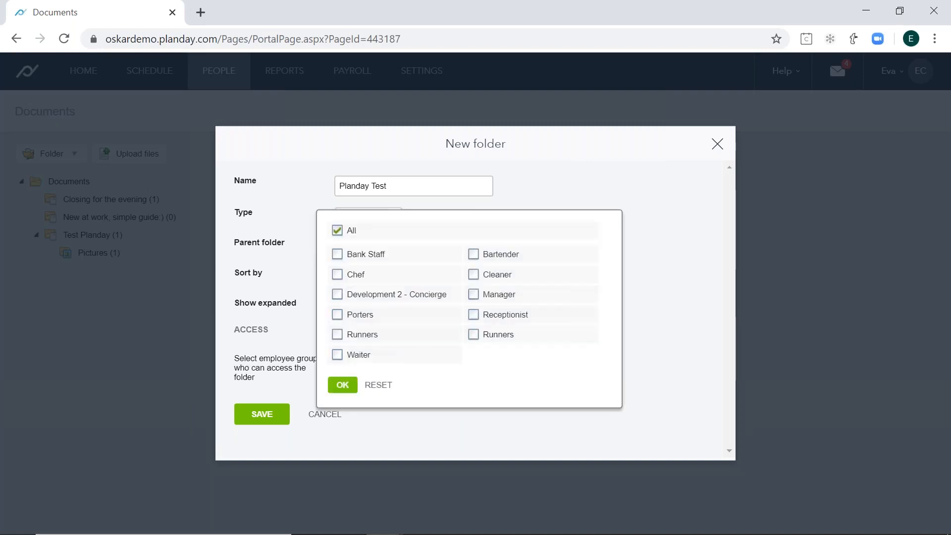
left_click(337, 260)
left_click(339, 275)
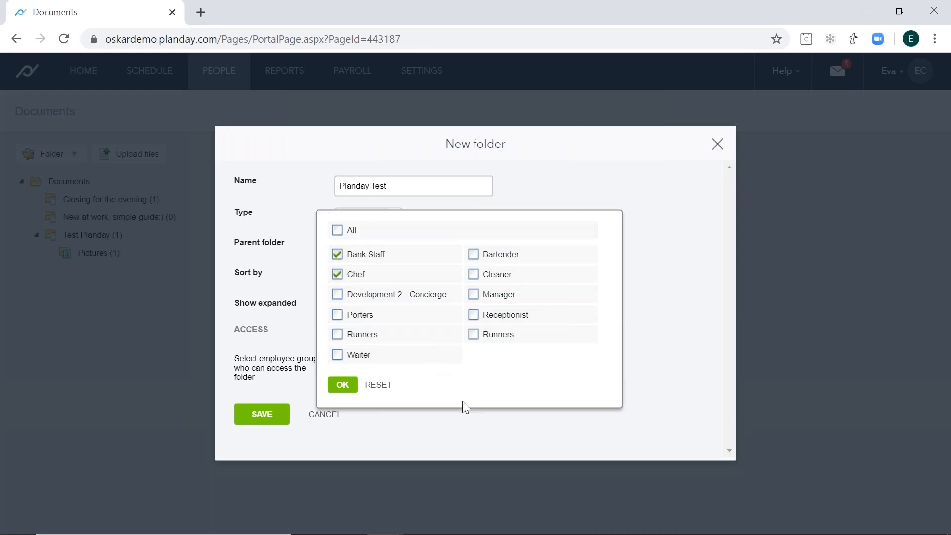
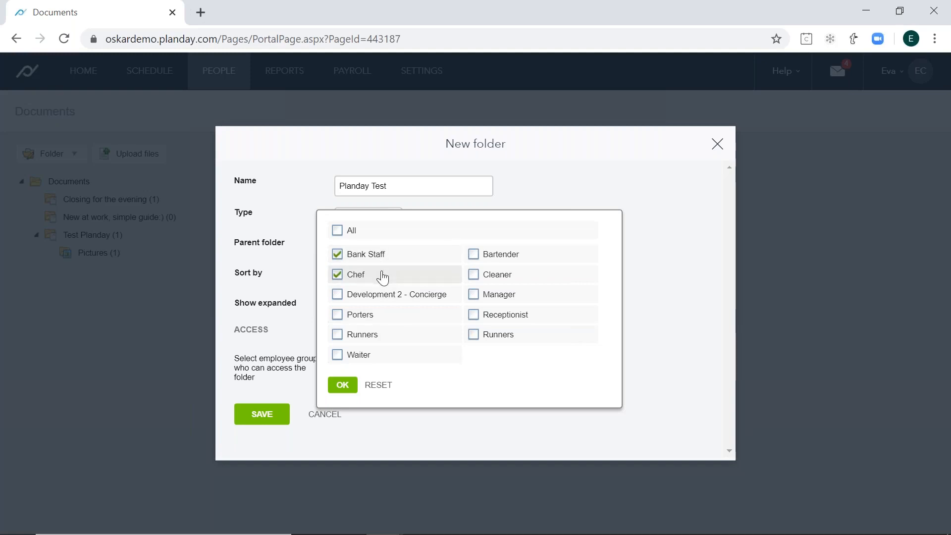
- Give all employee groups access to the new folder and save it
left_click(347, 232)
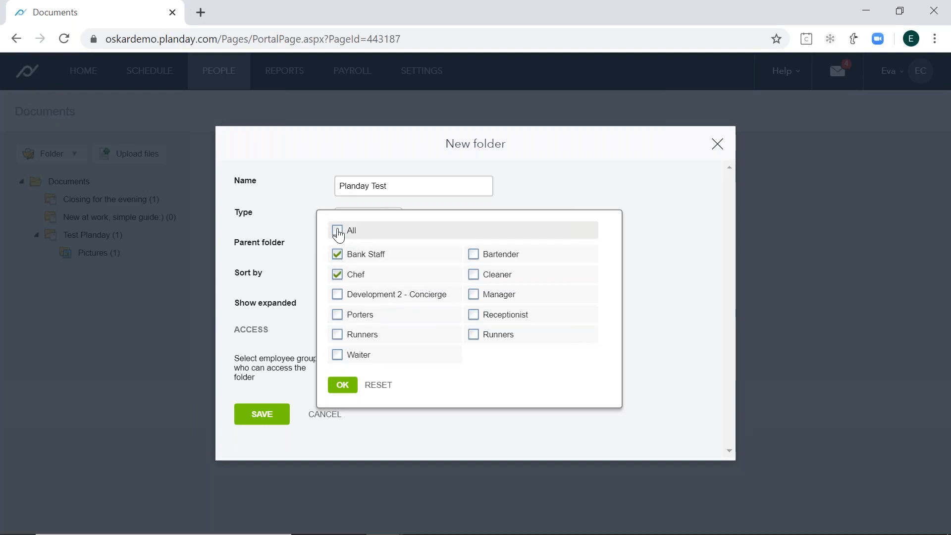
left_click(347, 385)
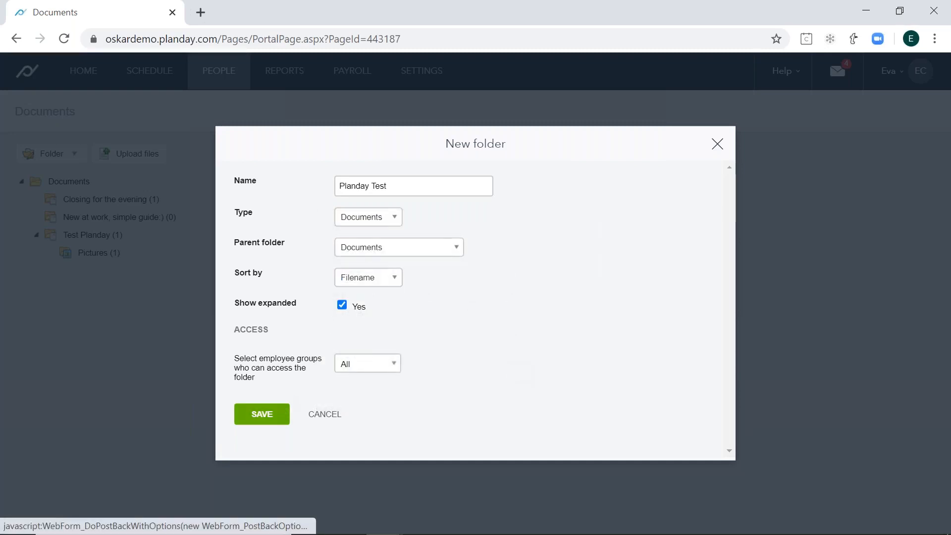
left_click(261, 414)
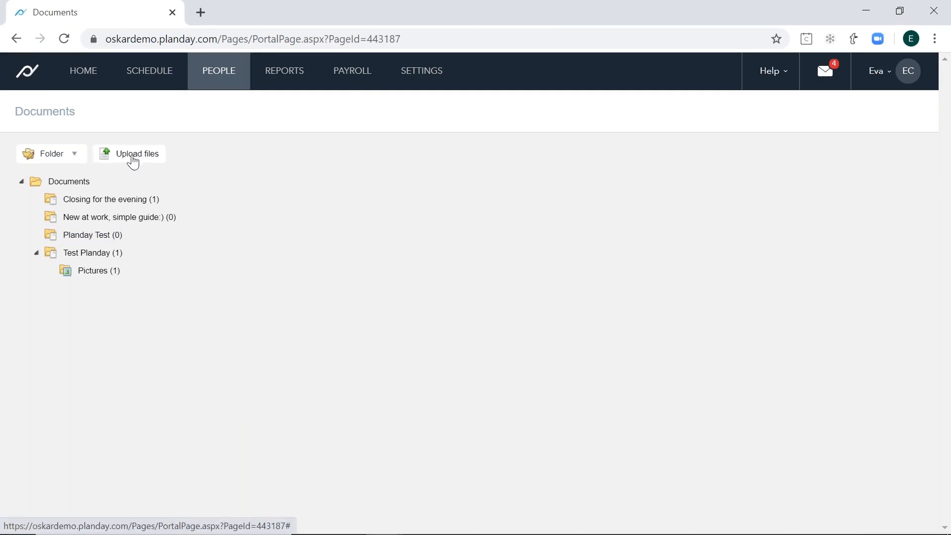
- Upload WelcometoPlandayAppGuideNV. (1).pdf from the Desktop into the Planday Test folder, save it, and open that folder
left_click(133, 163)
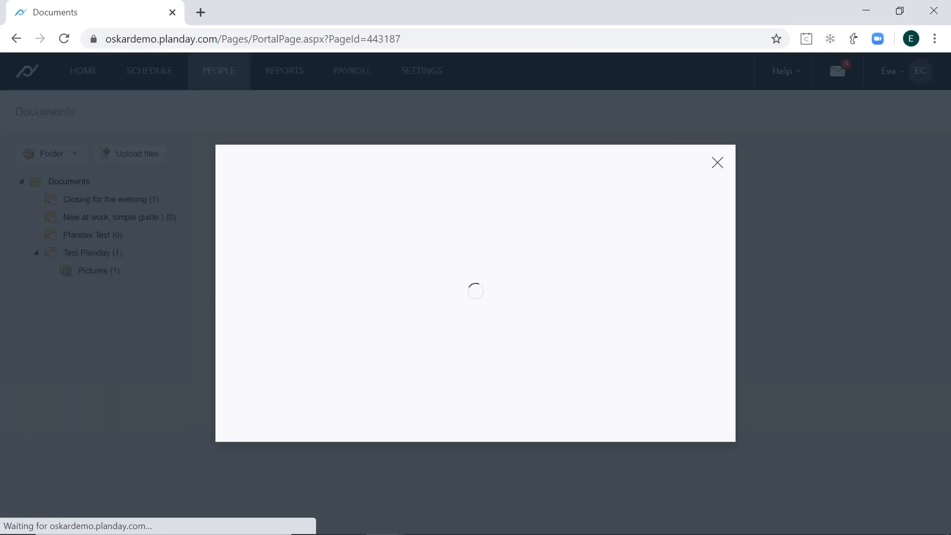
left_click(420, 207)
left_click(421, 207)
left_click(448, 208)
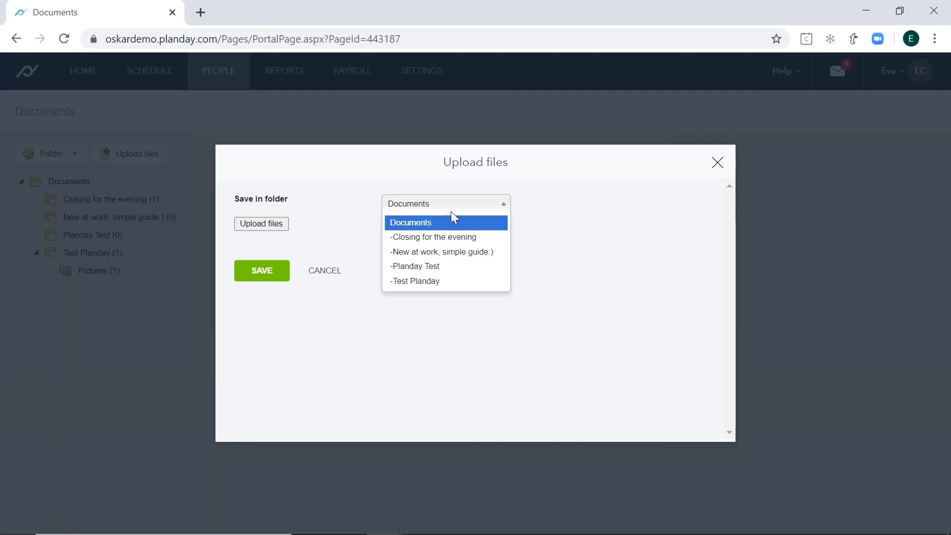
left_click(470, 267)
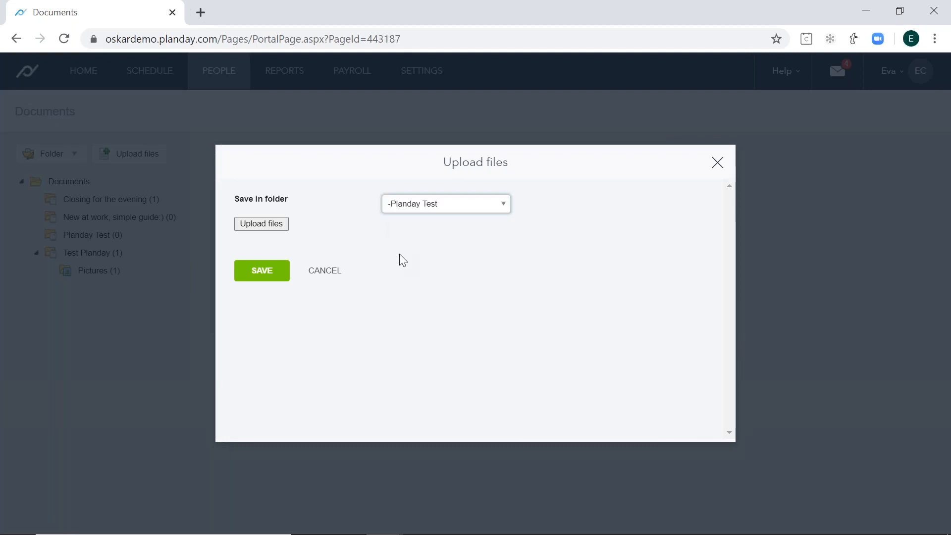
left_click(250, 227)
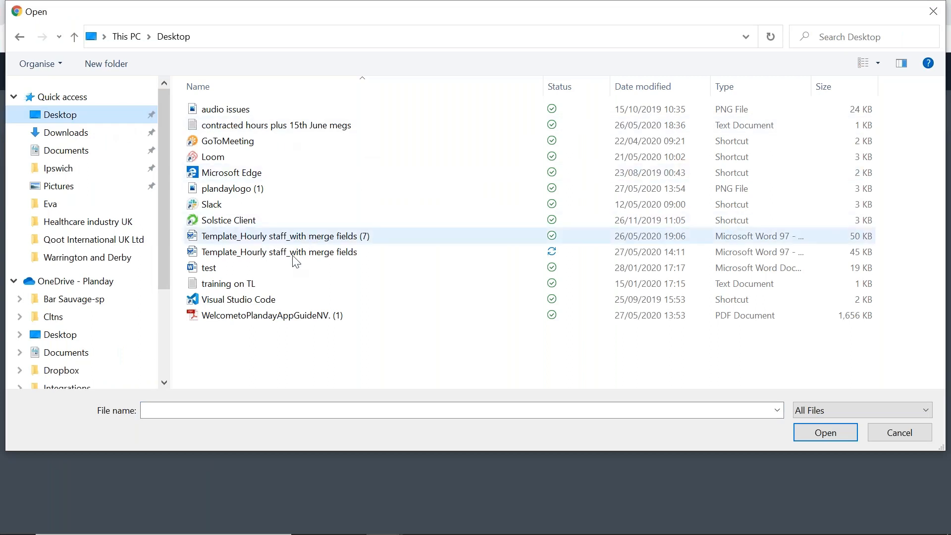
double_click(308, 325)
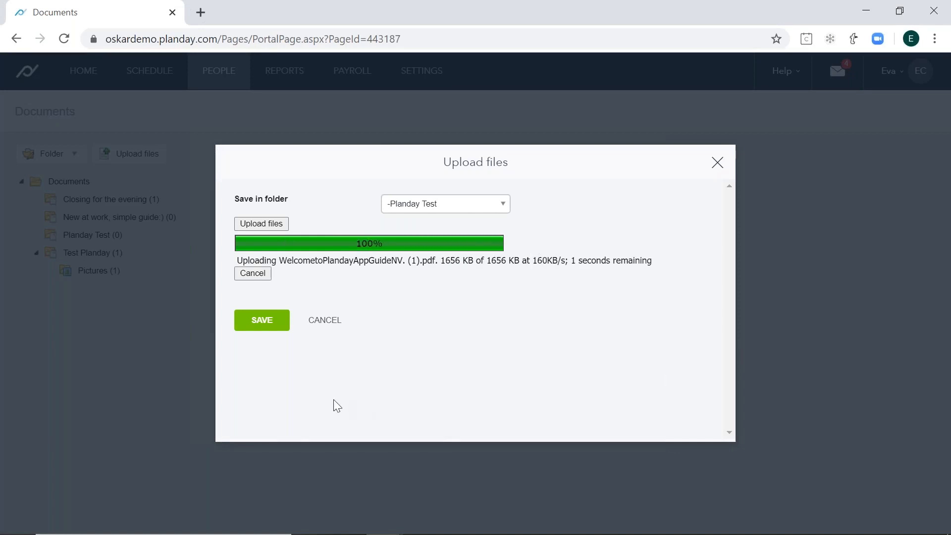
left_click(274, 330)
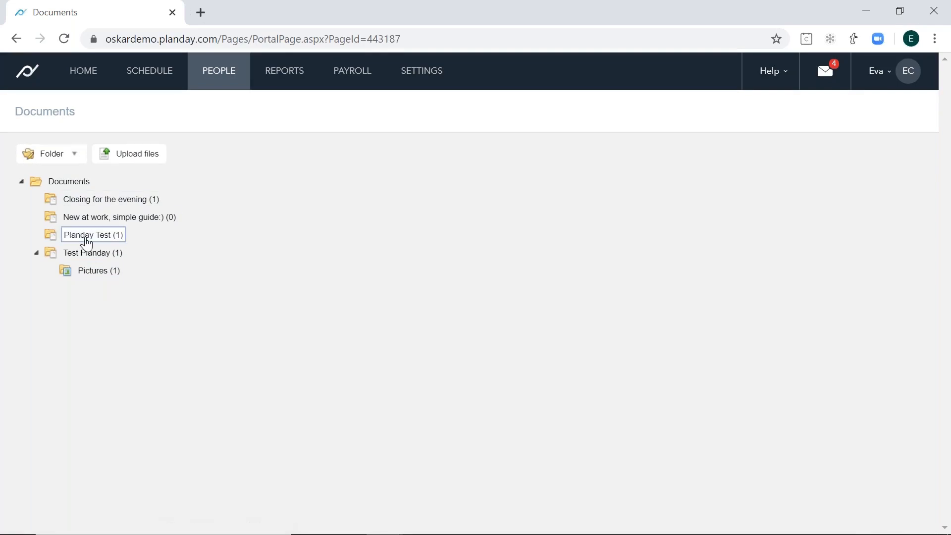
left_click(87, 236)
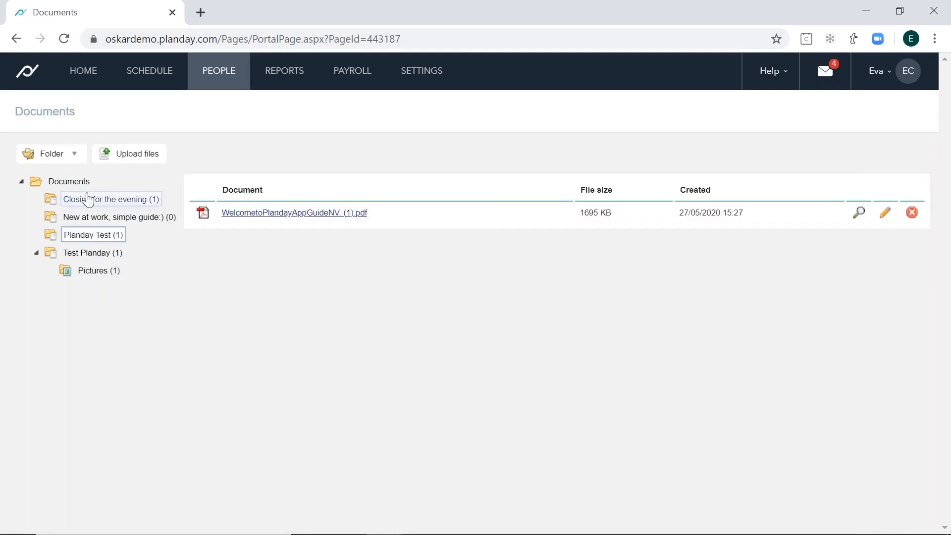
- Start a new folder with Planday Test as its parent folder and Images as its type
left_click(73, 156)
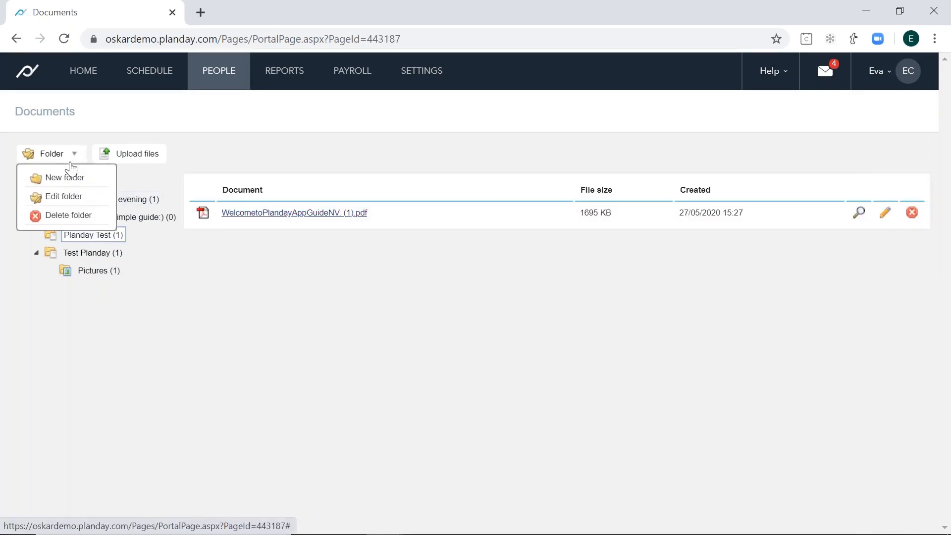
left_click(64, 183)
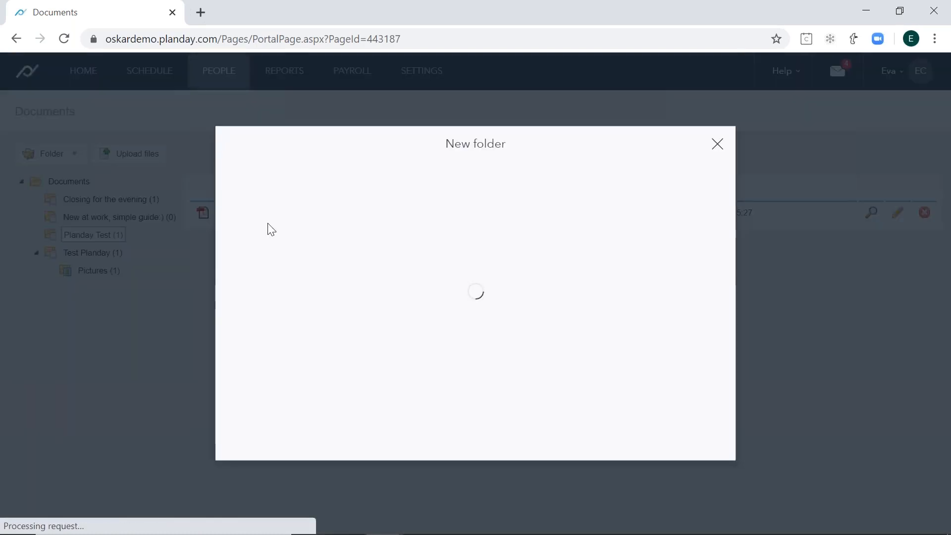
left_click(378, 247)
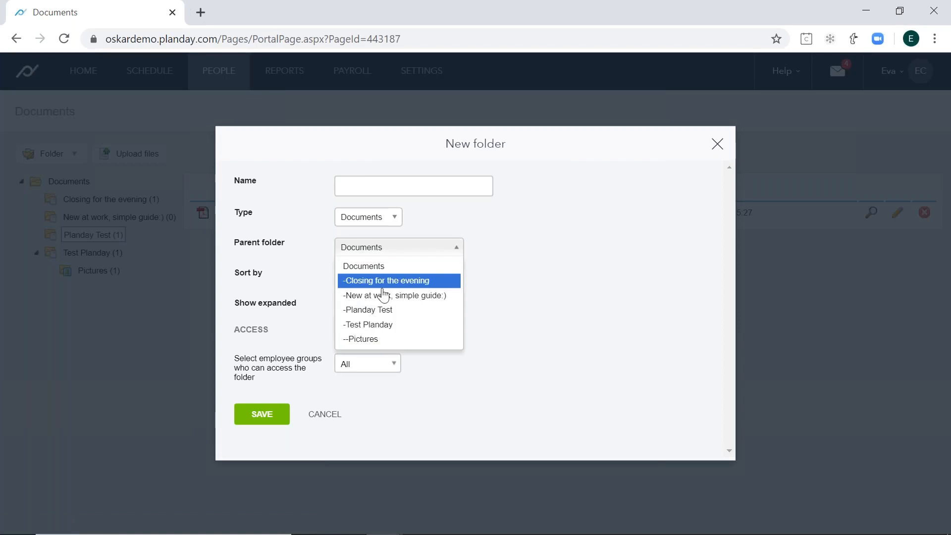
left_click(403, 311)
left_click(384, 218)
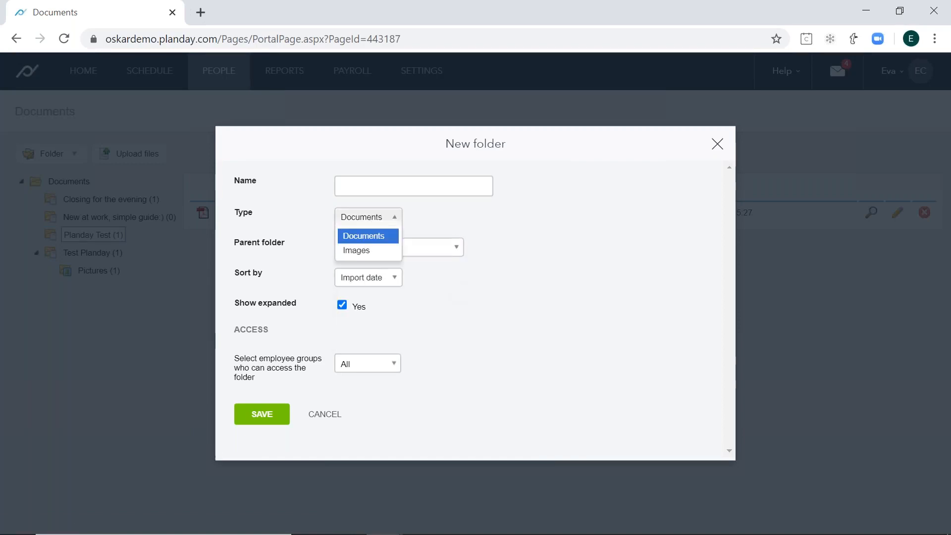
left_click(391, 252)
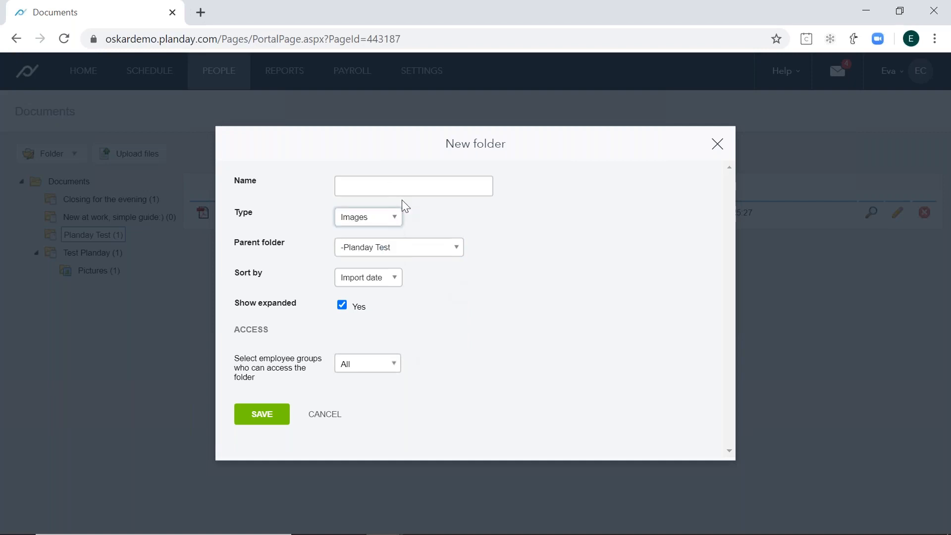
- Name the new folder "Images test", keep it sorted by Import date, and save it
key("shift+Tab")
key("Caps_Lock")
type("I")
key("Caps_Lock")
type("mage")
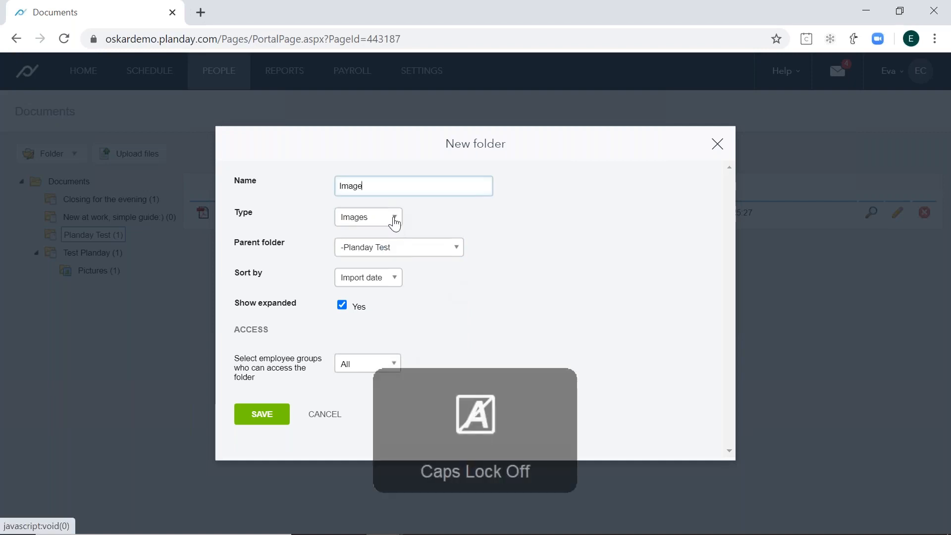
type("s test")
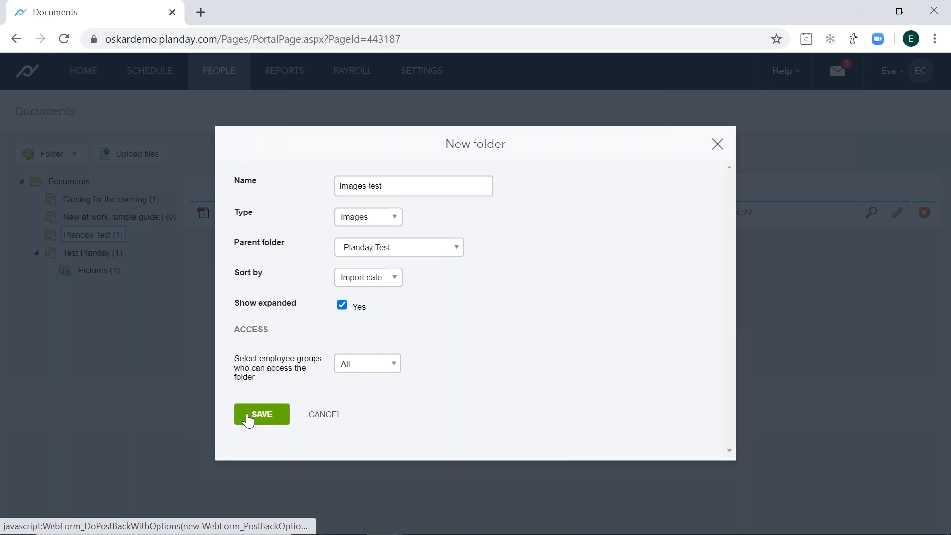
left_click(368, 278)
left_click(369, 279)
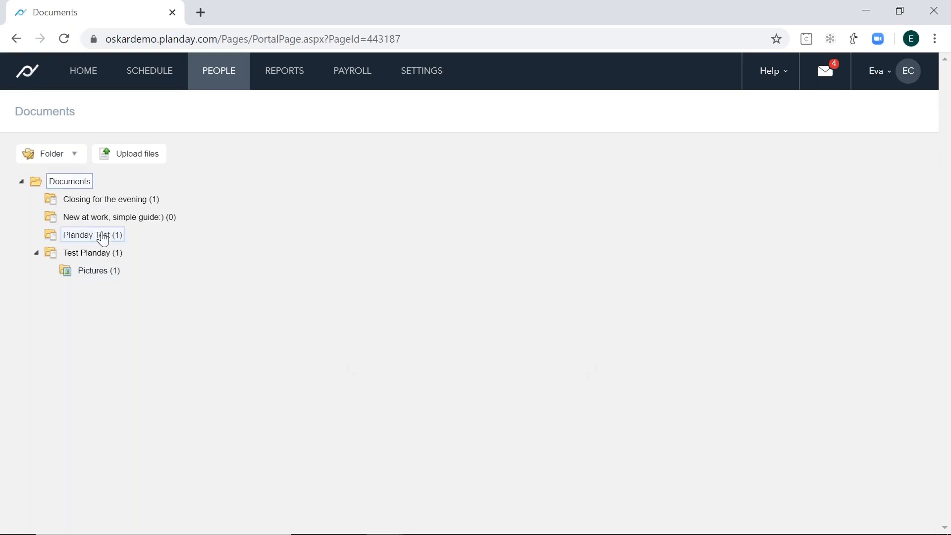
- Open the Pictures folder and start a file upload with Pictures as the destination folder
left_click(108, 271)
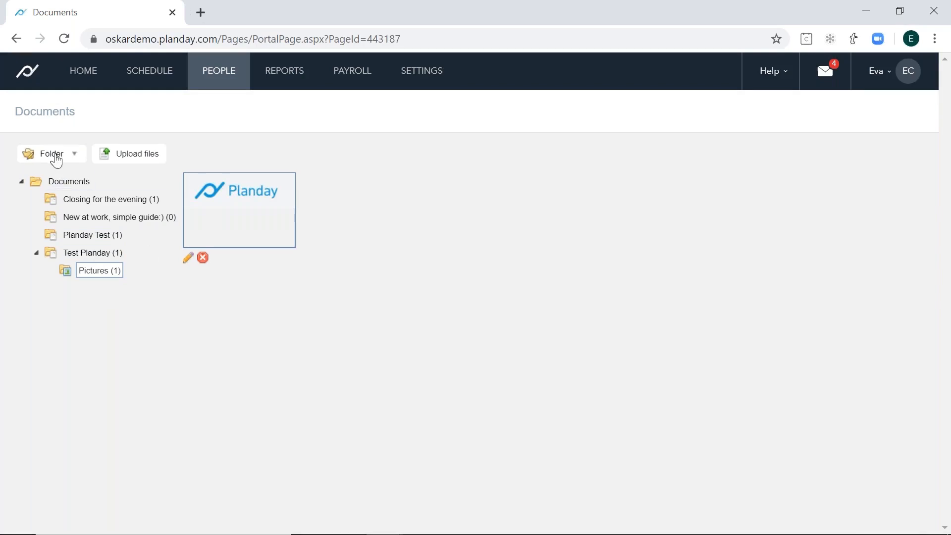
left_click(55, 157)
left_click(119, 155)
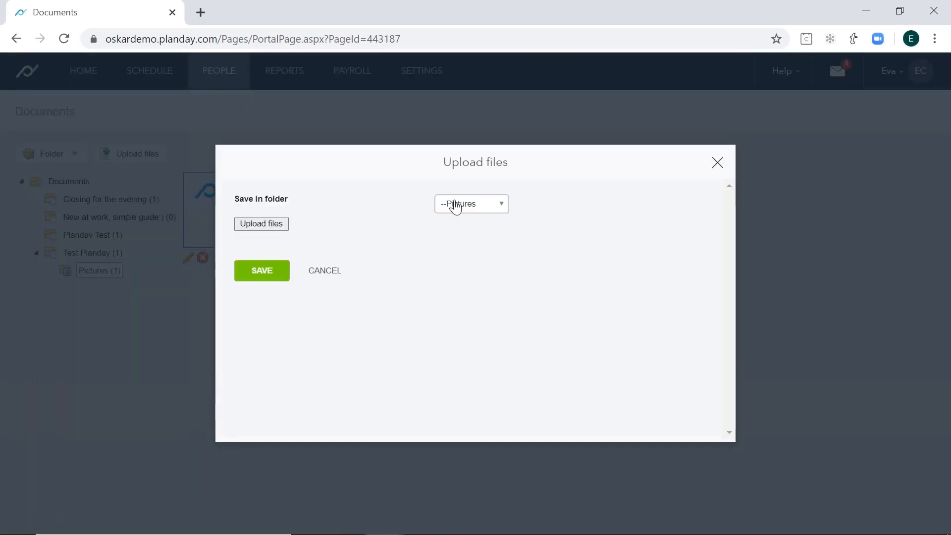
left_click(469, 208)
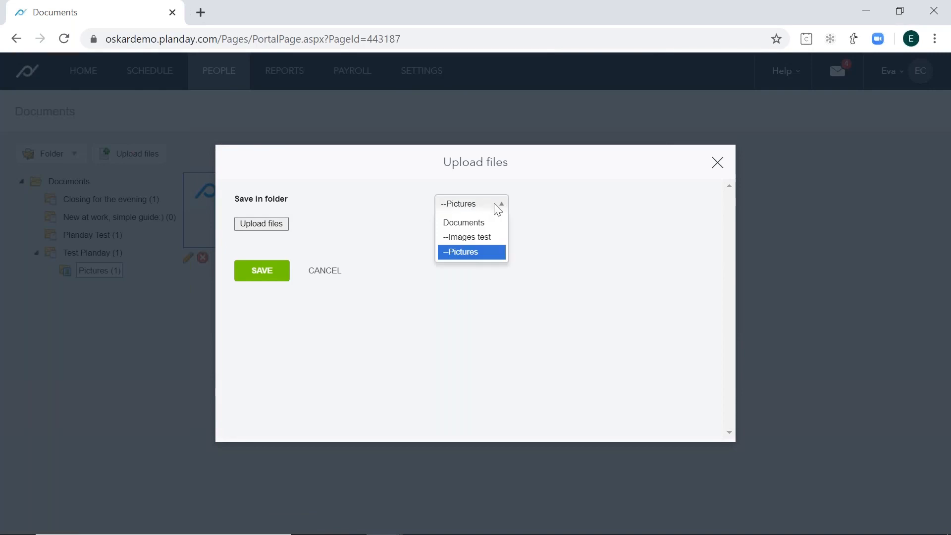
left_click(476, 254)
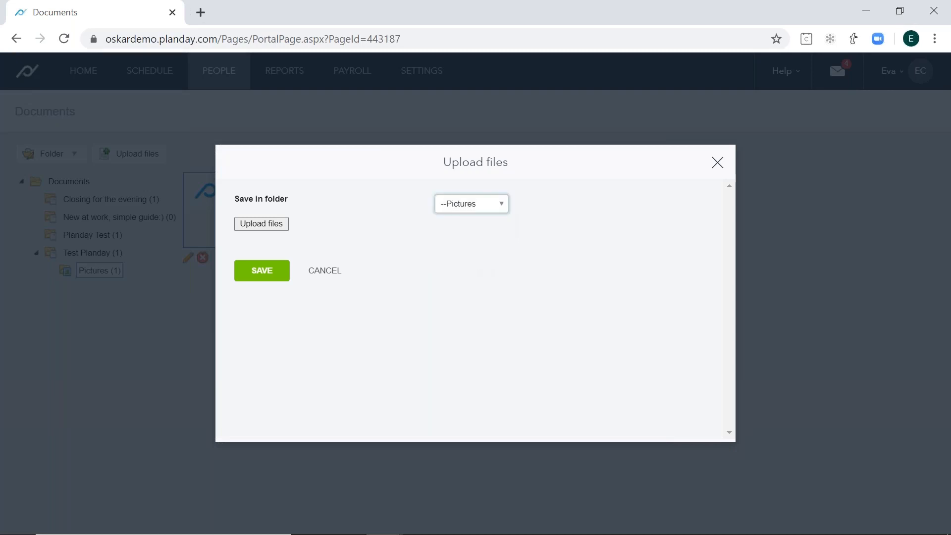
- Choose the image plandaylogo (1) from the Desktop for upload, and cancel the upload
left_click(263, 225)
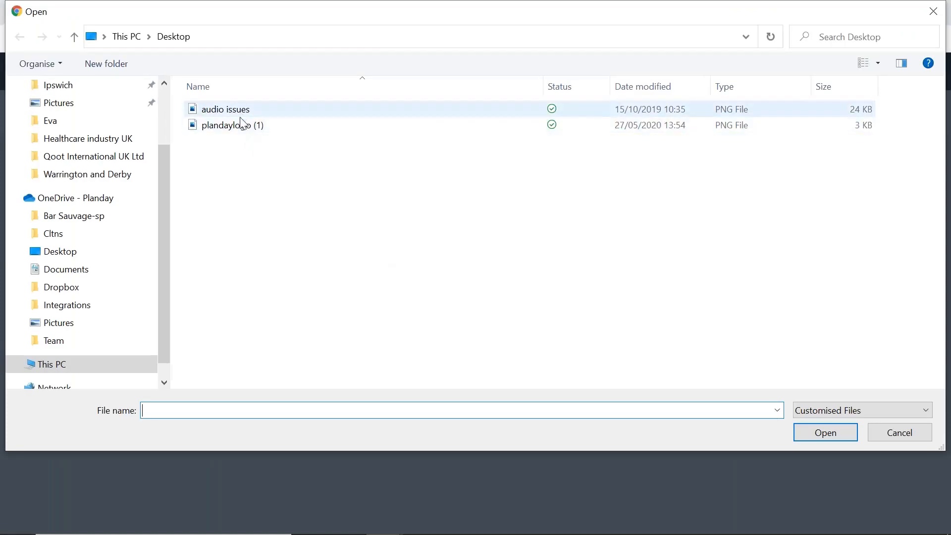
left_click(278, 129)
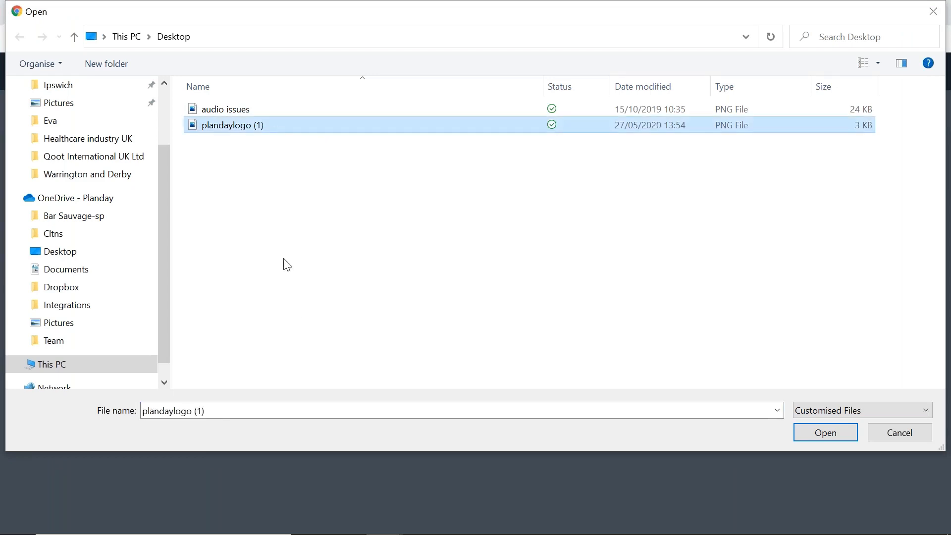
left_click(296, 411)
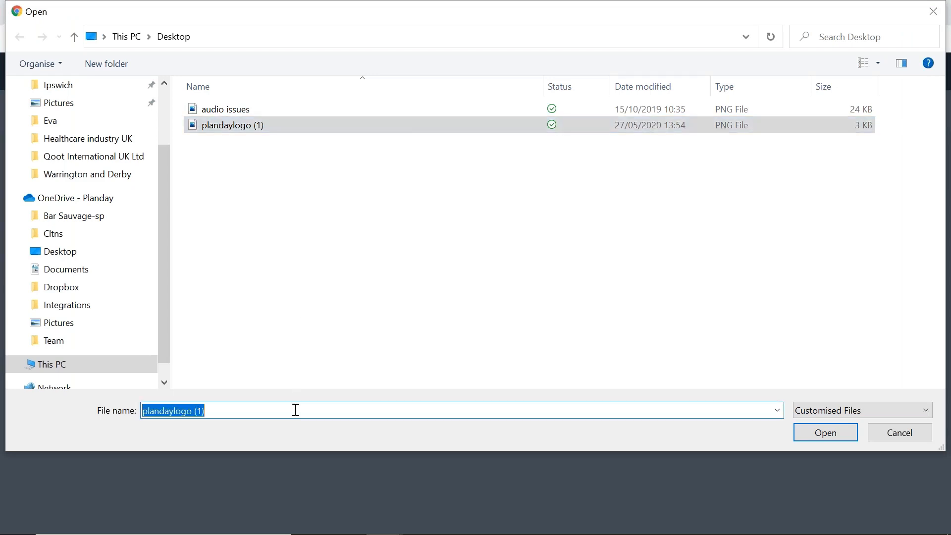
left_click(838, 437)
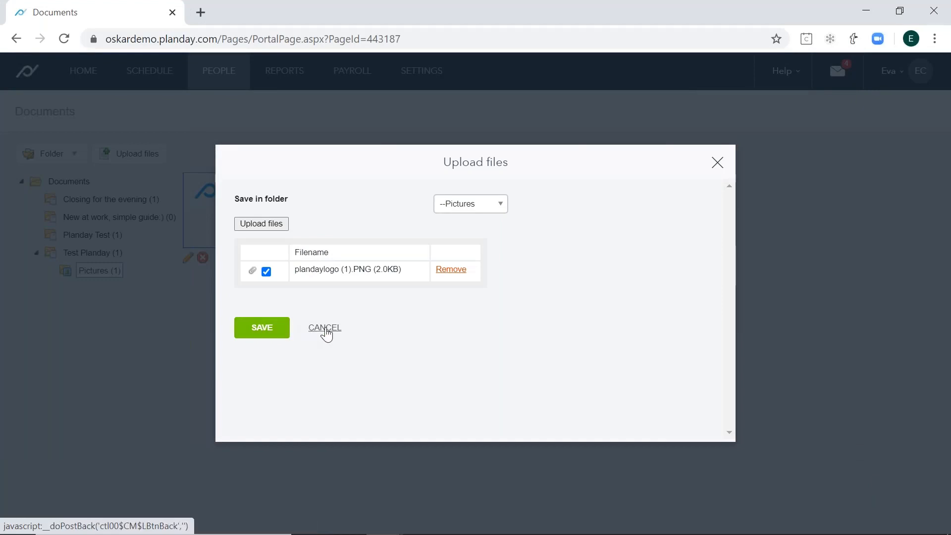
left_click(325, 328)
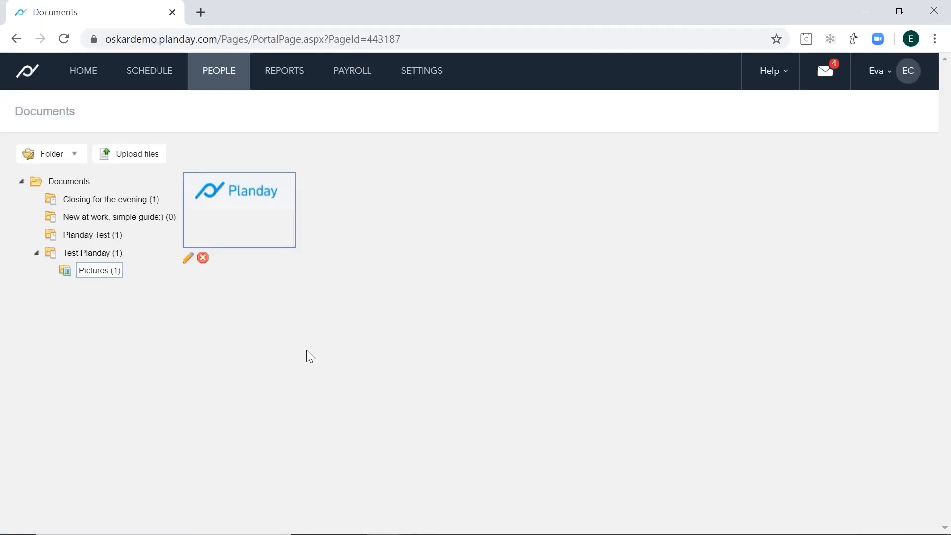
- Check who has downloaded the app guide PDF in the Planday Test folder, and close the download list
left_click(93, 236)
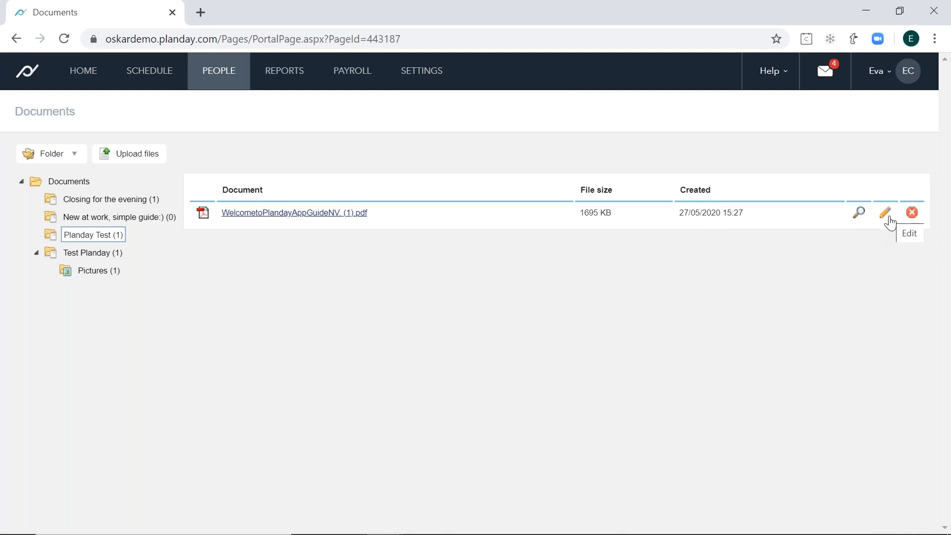
left_click(859, 213)
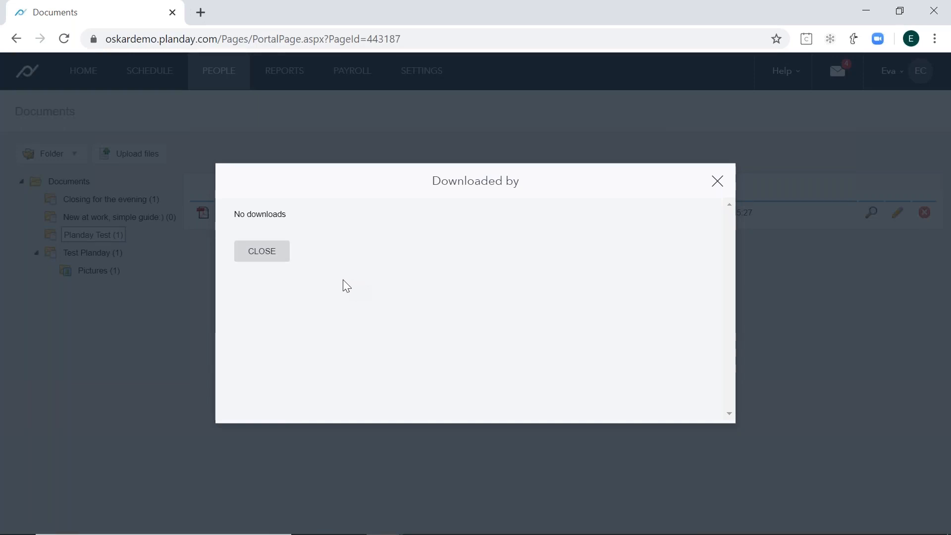
left_click(262, 252)
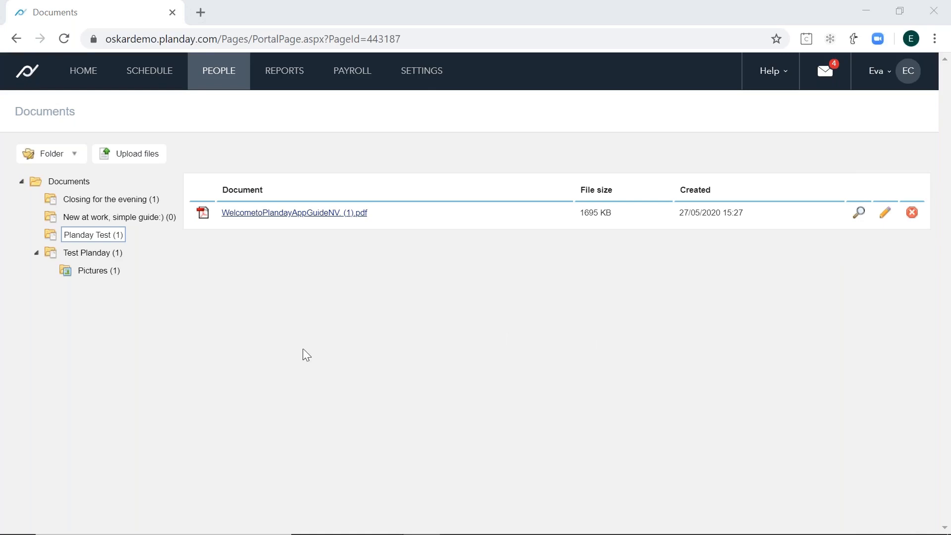
- Open the first listed employee's record from the Employees page, view its contract creation form, and close that form
mouse_move(234, 75)
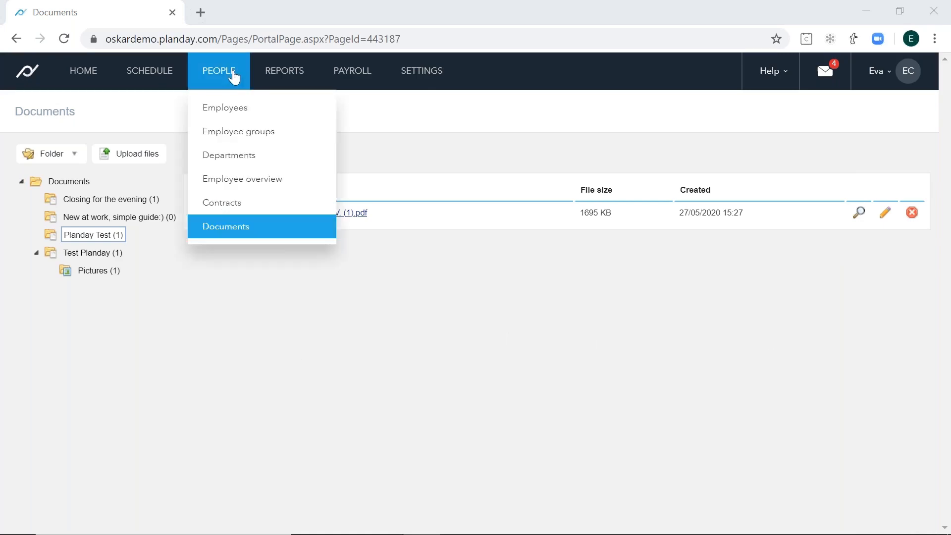
left_click(234, 109)
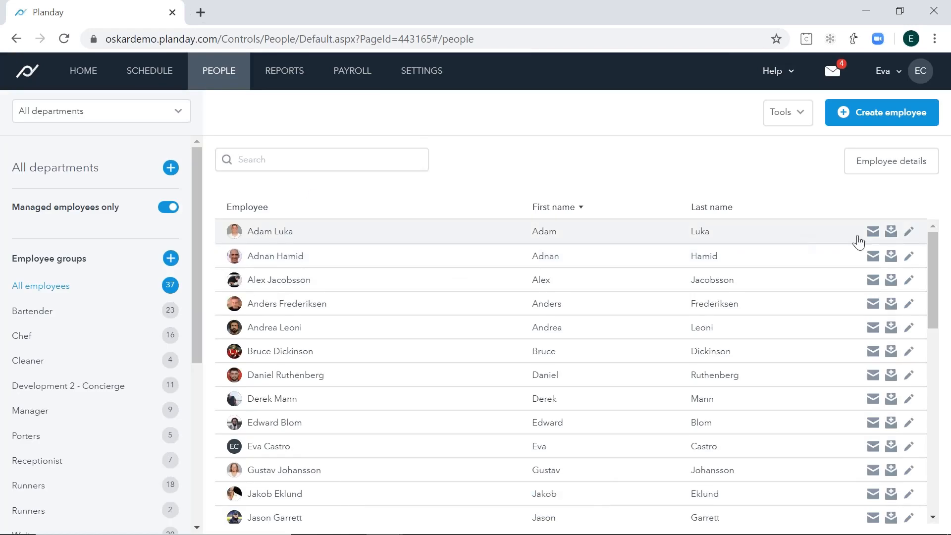
left_click(911, 233)
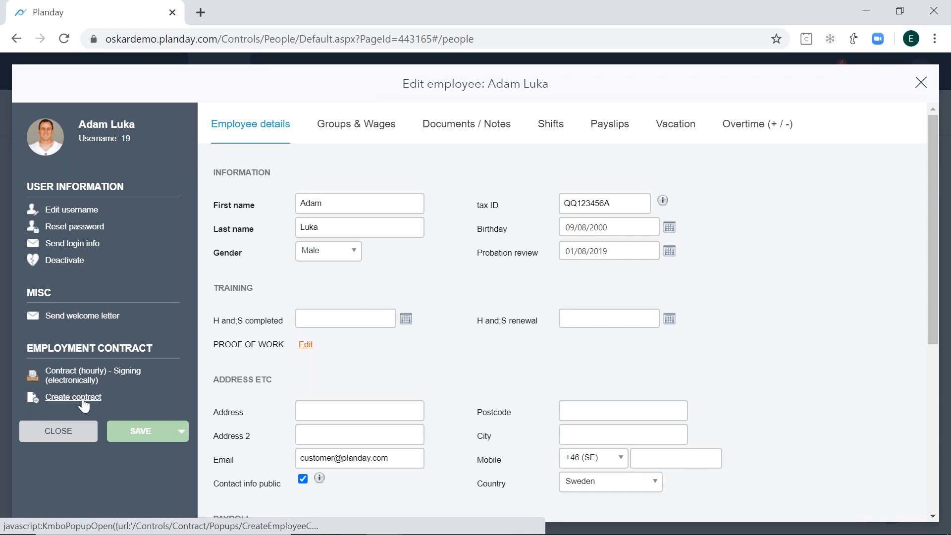
left_click(82, 401)
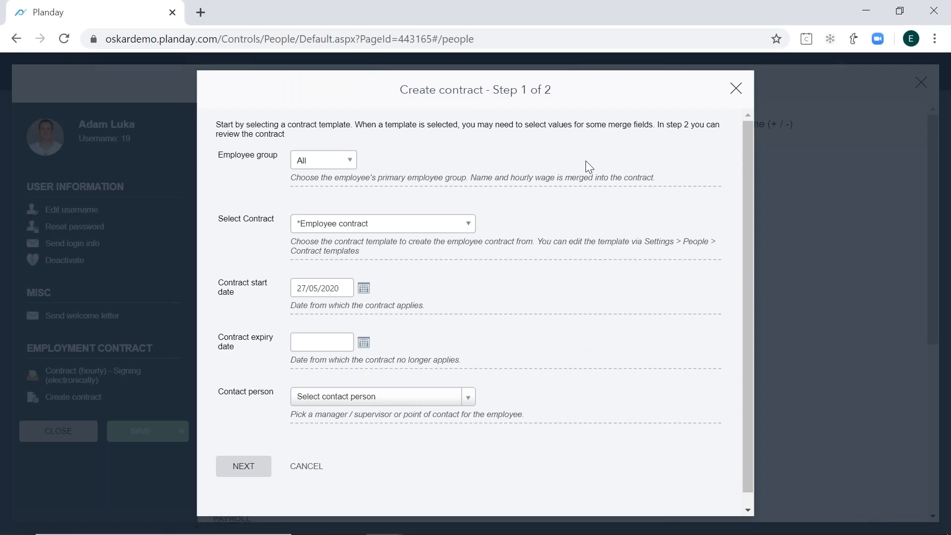
left_click(736, 89)
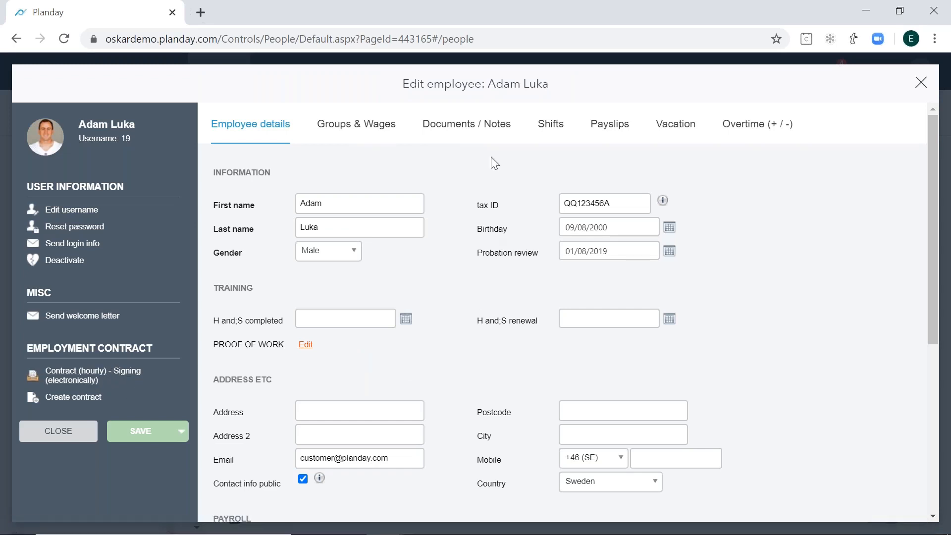
- View the notes and documents on the employee's record, looking over the Luke CV and Health and Safety cert entries
left_click(488, 134)
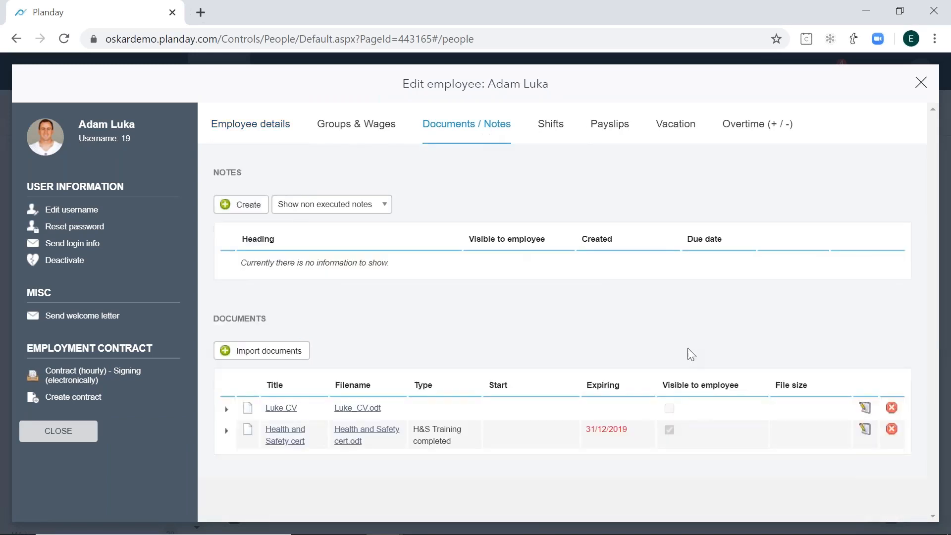
left_click(447, 415)
left_click(447, 435)
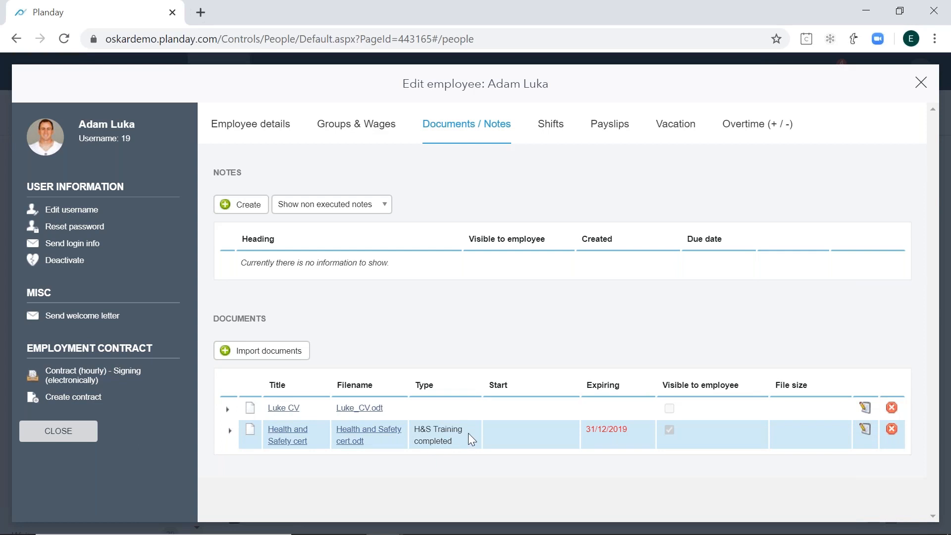
left_click(489, 409)
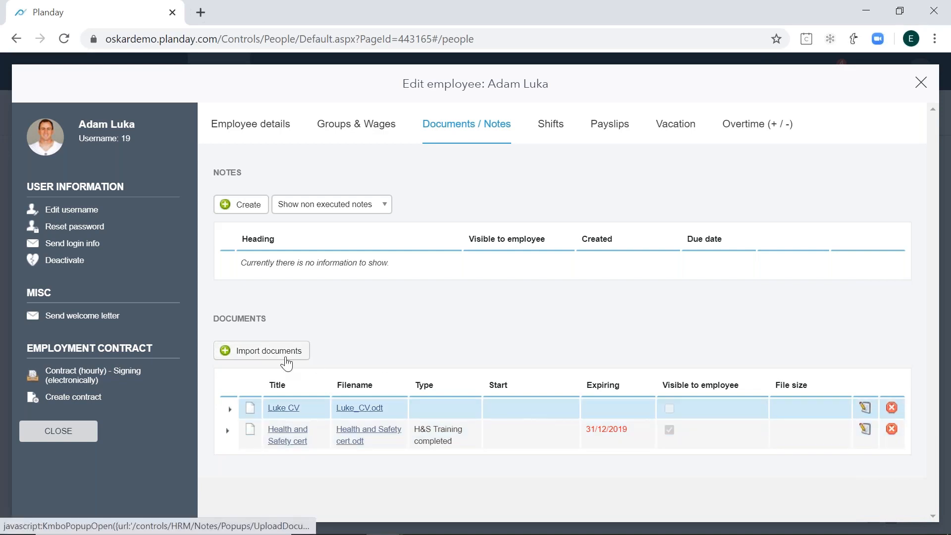
- Start a document import on the employee record and choose the file WelcometoPlandayAppGuideNV. (1) from the Desktop
left_click(287, 364)
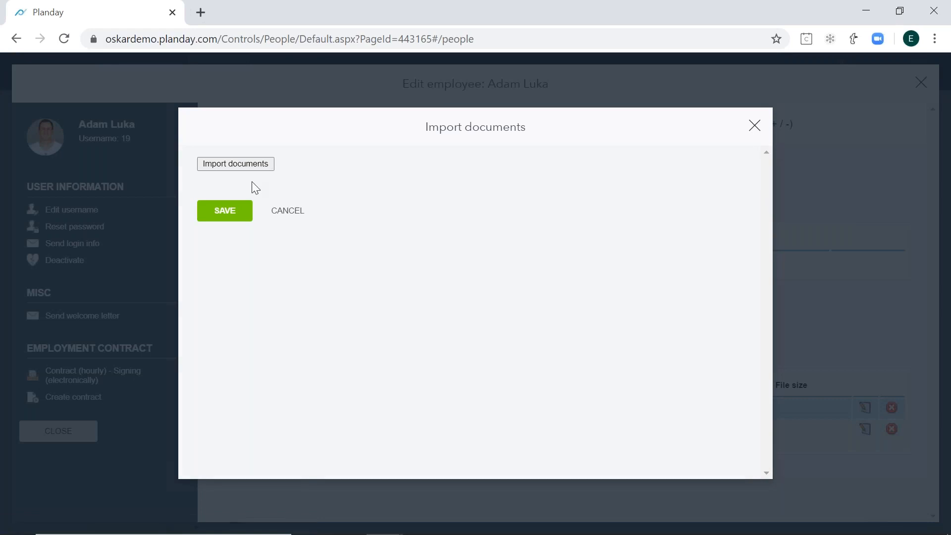
left_click(237, 166)
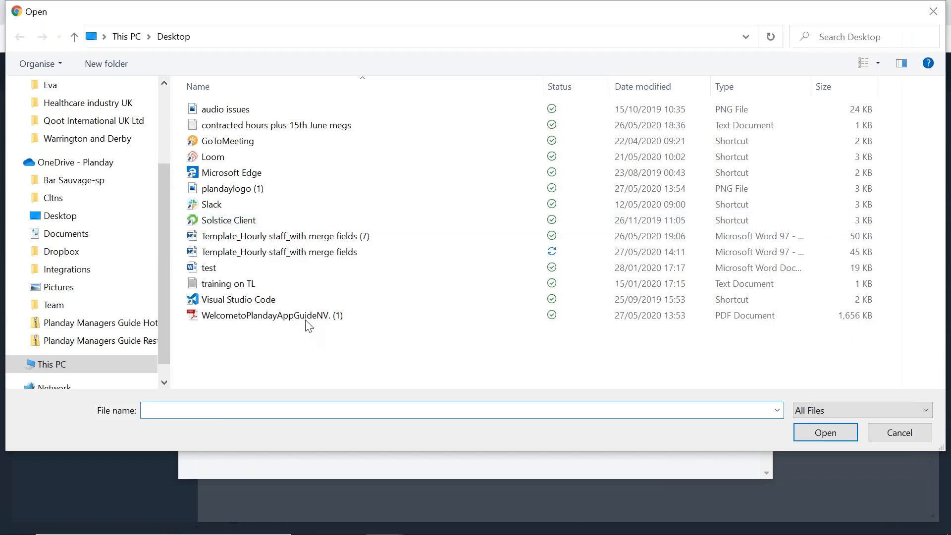
double_click(308, 316)
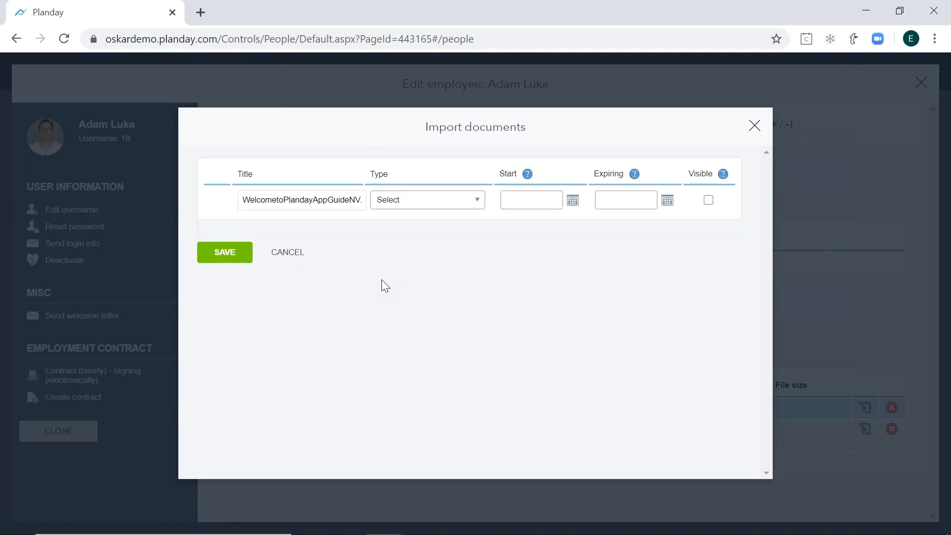
- Review the import's document type, start, expiry and employee visibility options, and close the import without saving
left_click(447, 200)
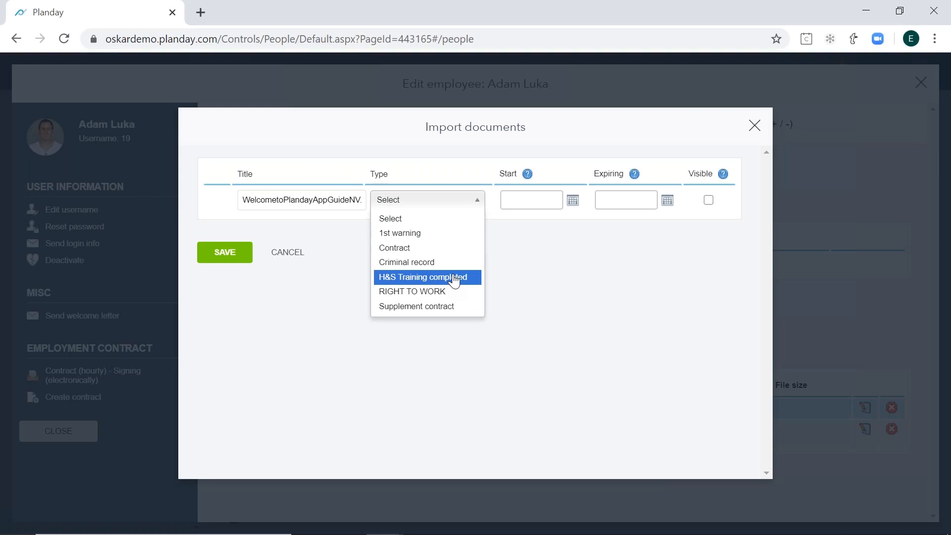
left_click(536, 277)
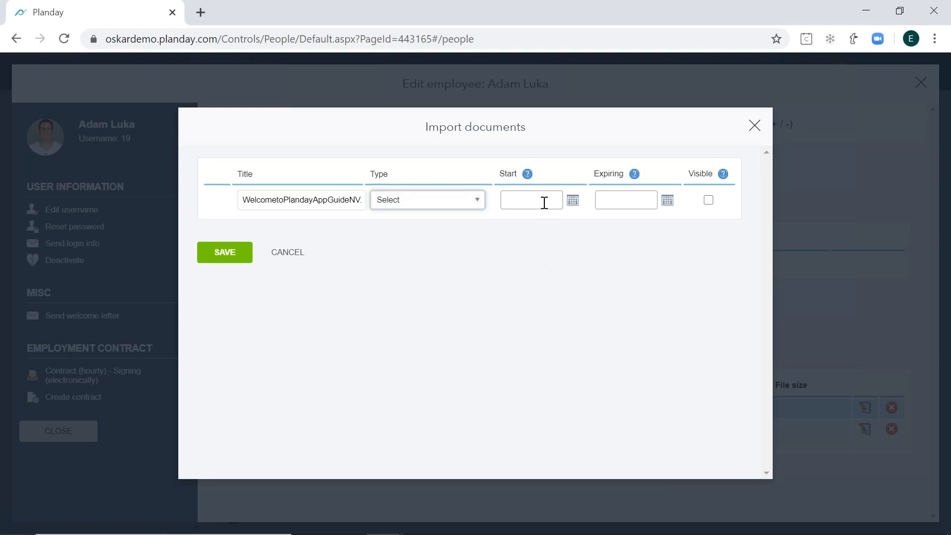
left_click(626, 199)
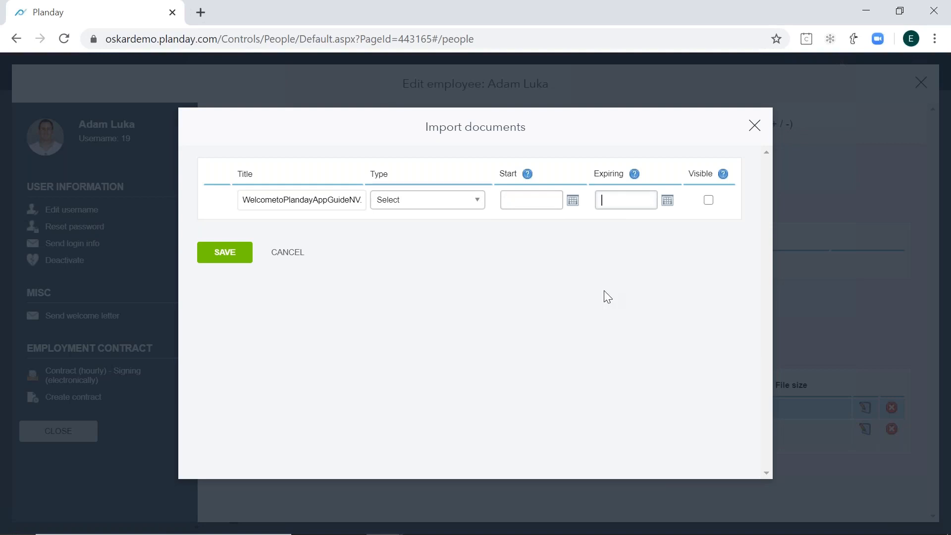
mouse_move(726, 175)
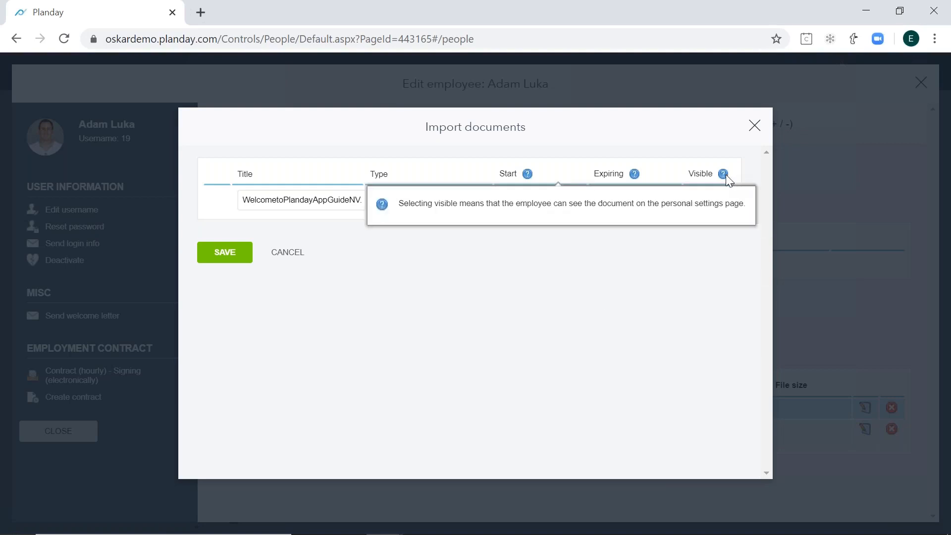
left_click(708, 200)
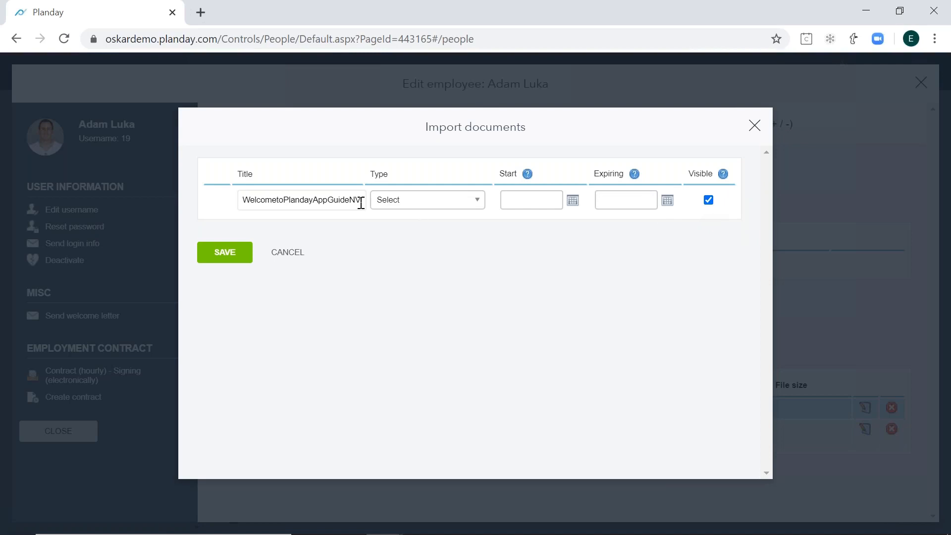
left_click(709, 200)
left_click(754, 128)
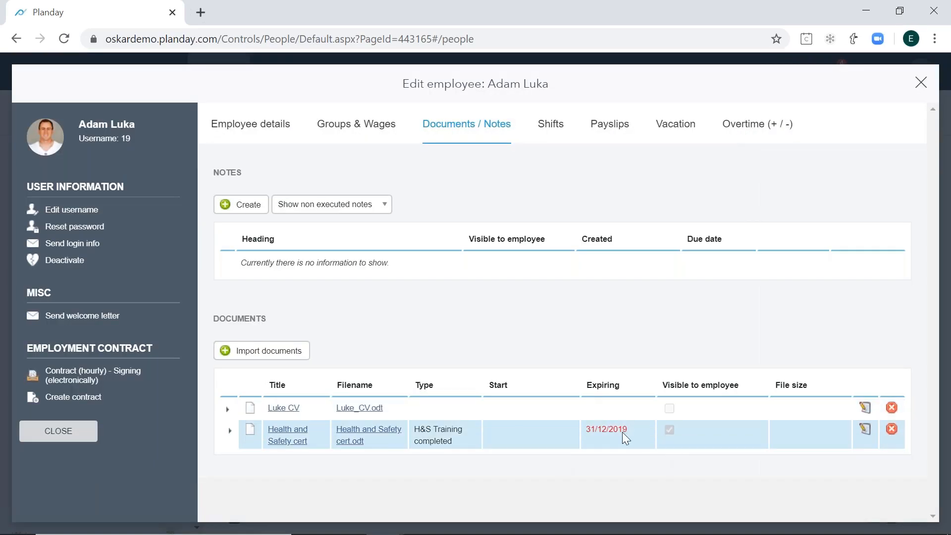
- Check the Health and Safety cert's expiry date, and look through the blank employee note form without saving it
left_click_drag(589, 429, 580, 427)
left_click(610, 448)
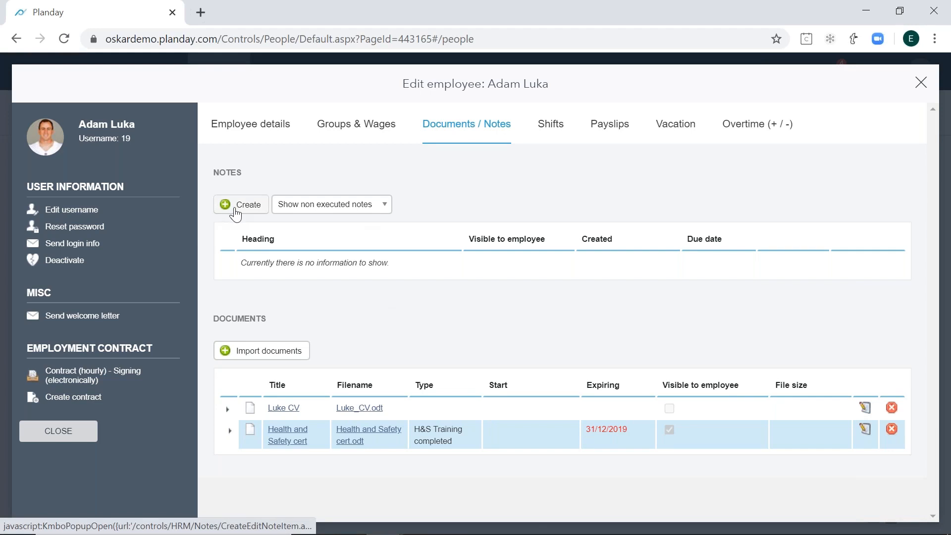
left_click(235, 209)
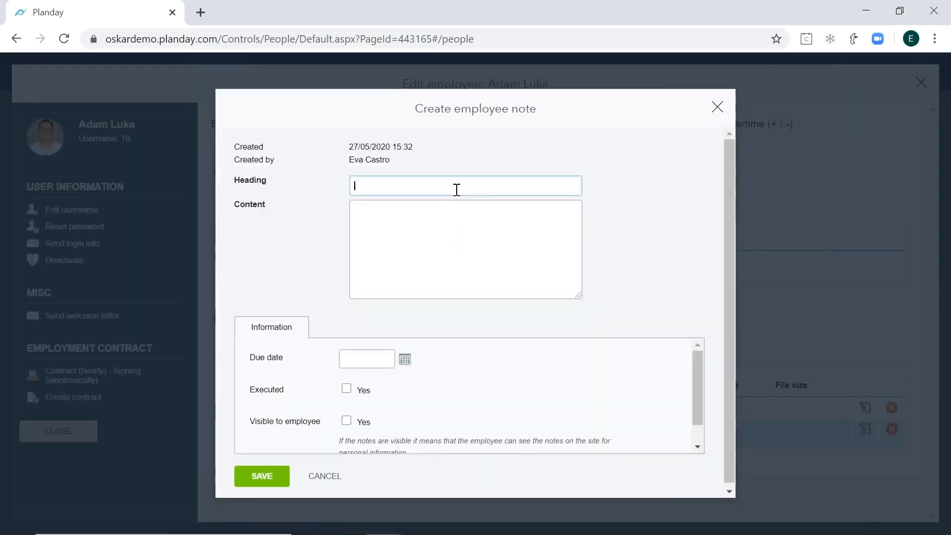
left_click(487, 223)
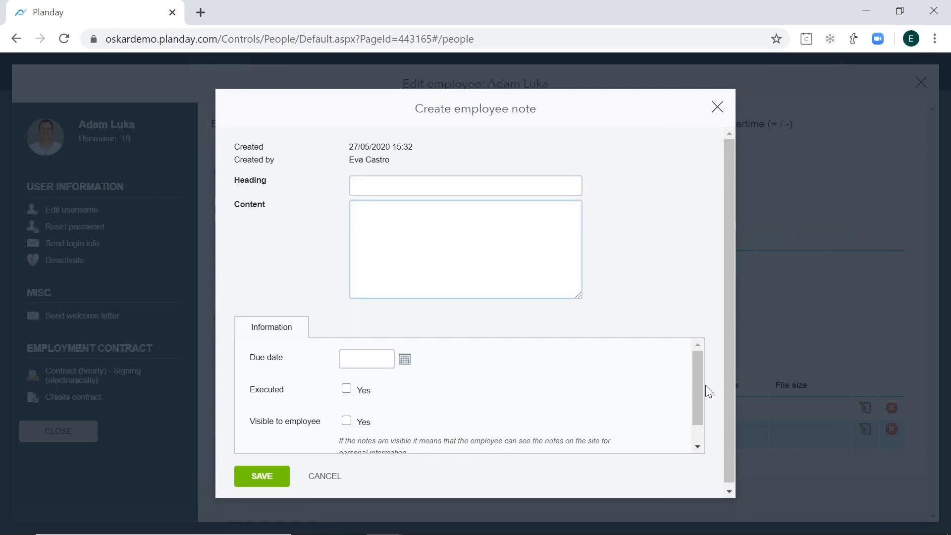
scroll(691, 382, "down", 1)
scroll(691, 375, "up", 1)
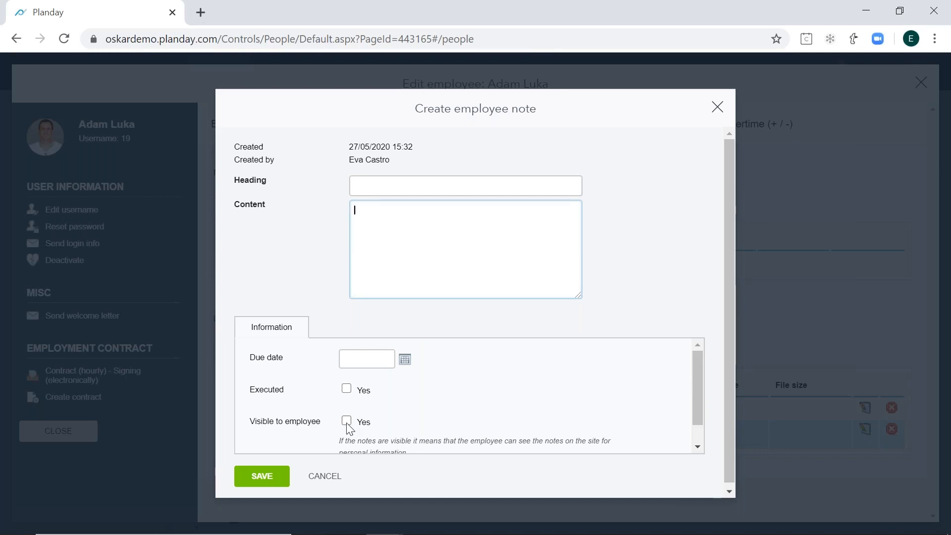
scroll(444, 416, "down", 1)
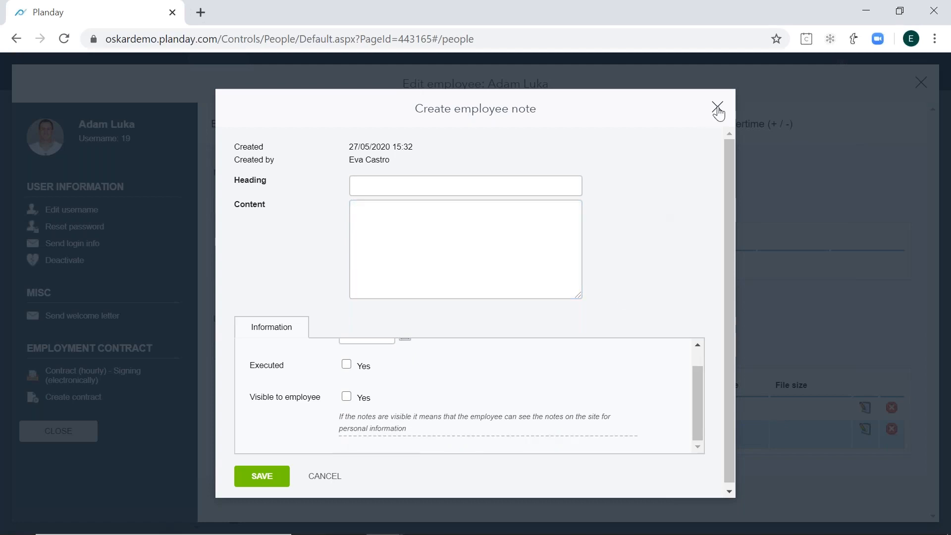
left_click(718, 107)
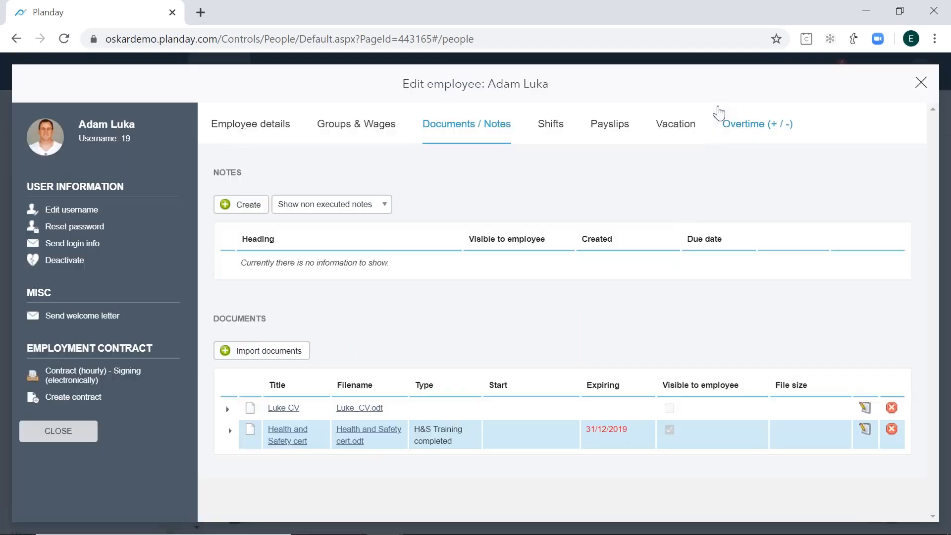
- Close the employee record and open the list of contracts awaiting action
left_click(921, 83)
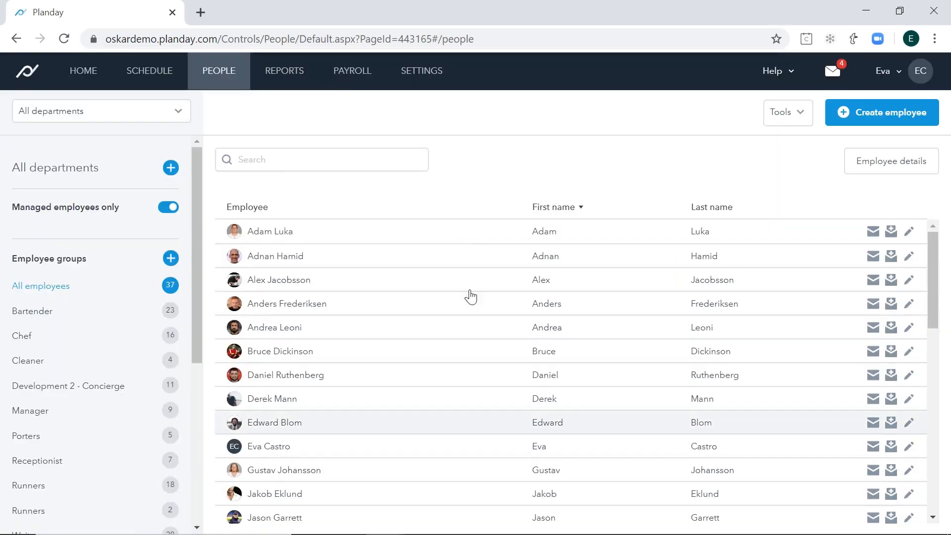
mouse_move(211, 87)
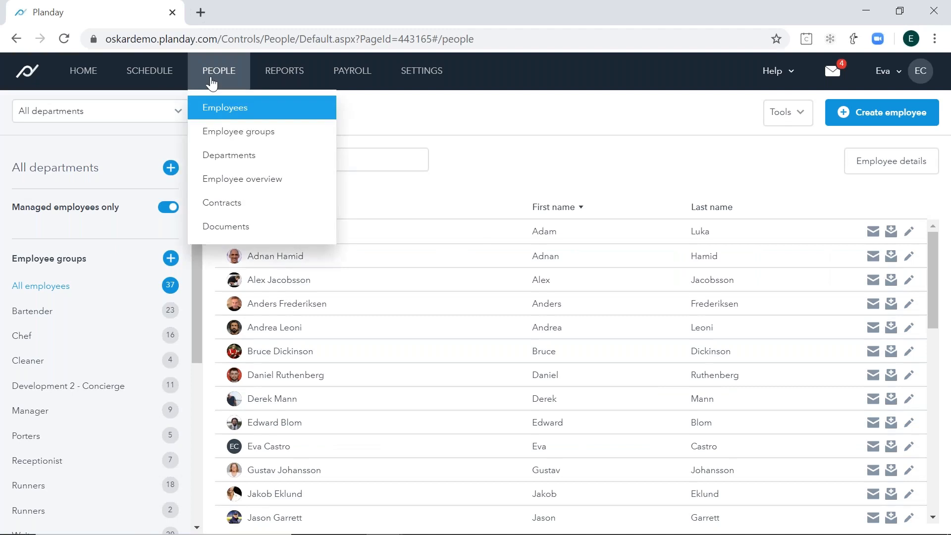
left_click(240, 215)
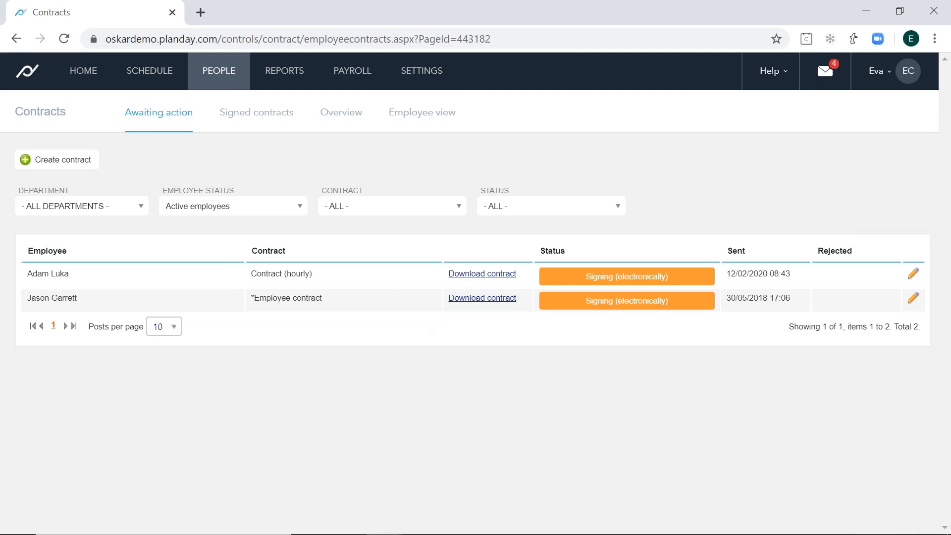
mouse_move(574, 531)
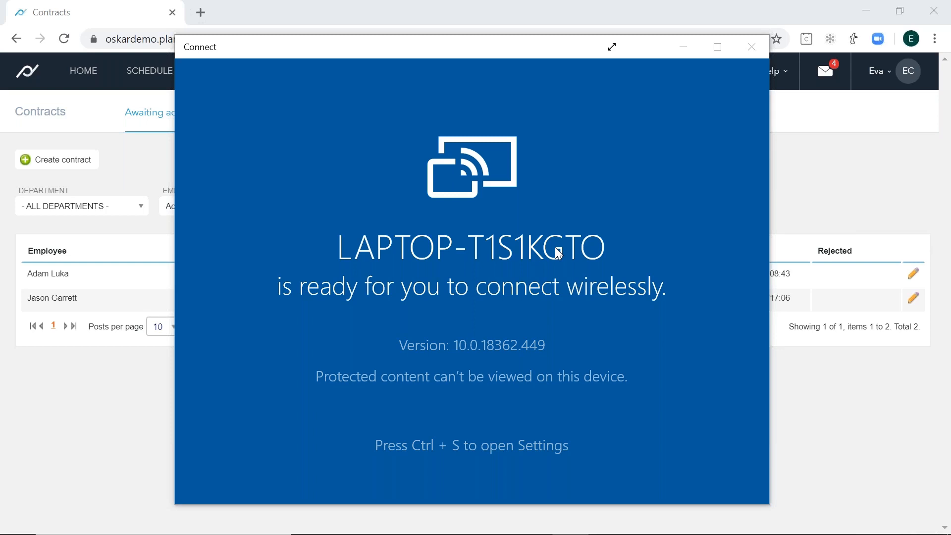
left_click(832, 423)
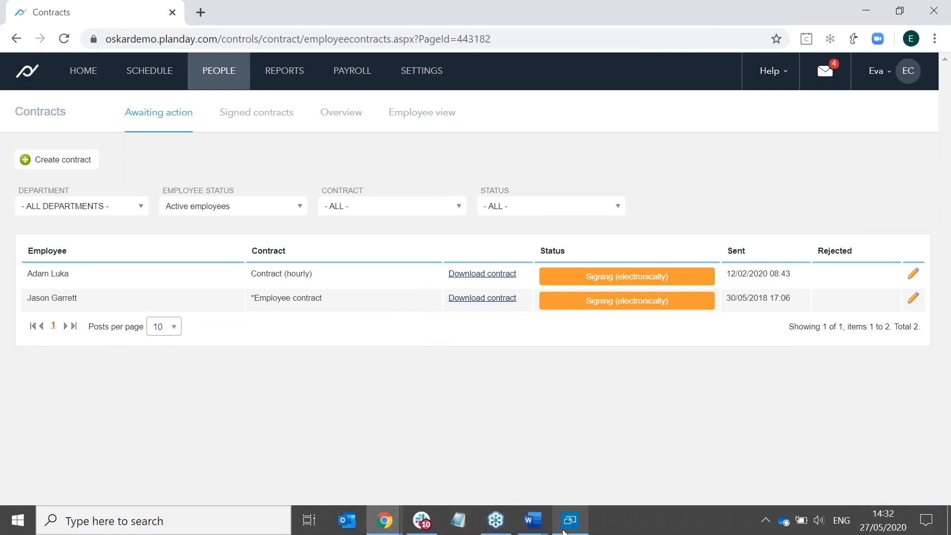
left_click(499, 526)
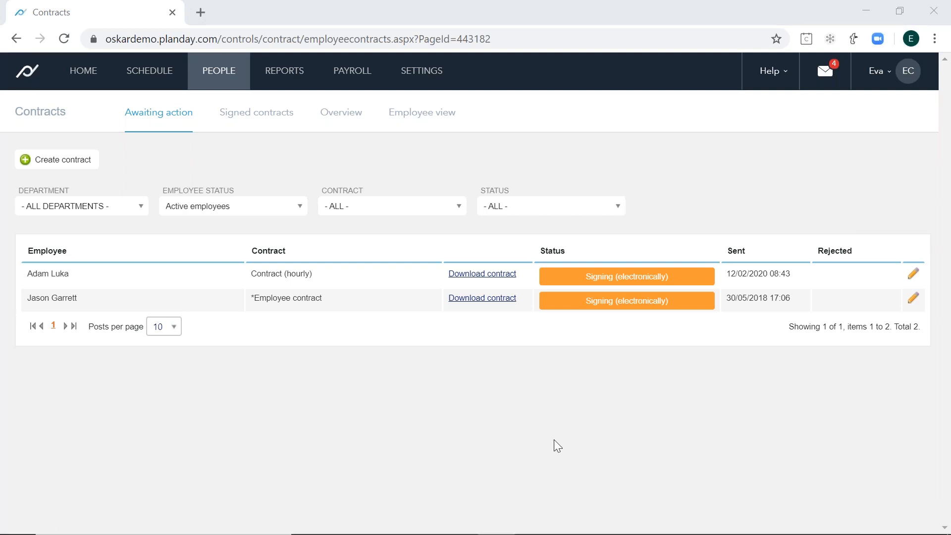
- Switch to the full-screen Planday slide presentation and advance one slide from the team introduction
key("alt+Tab")
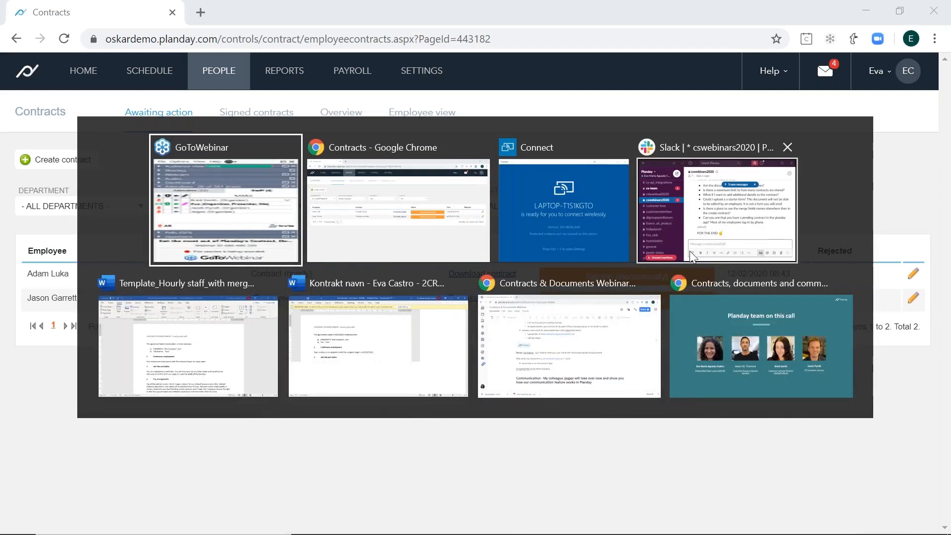
left_click(758, 347)
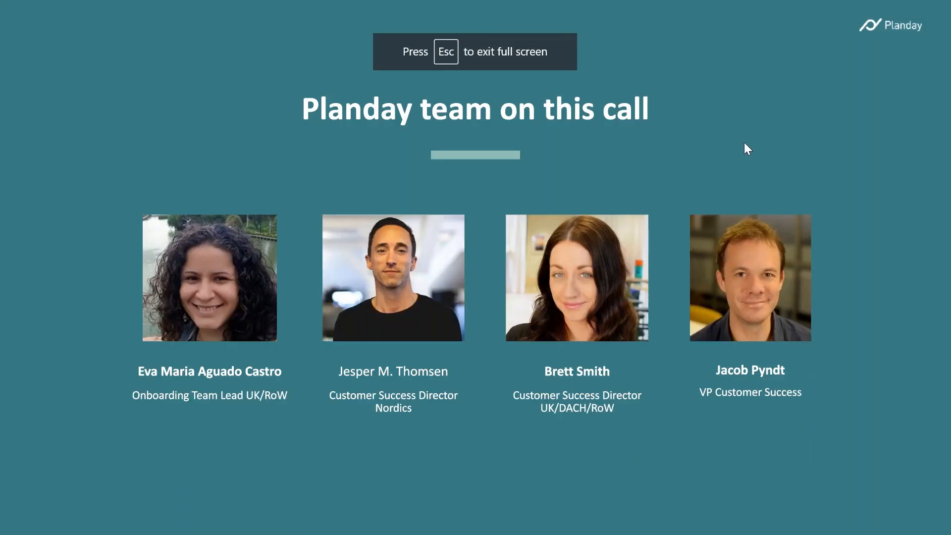
key("Right")
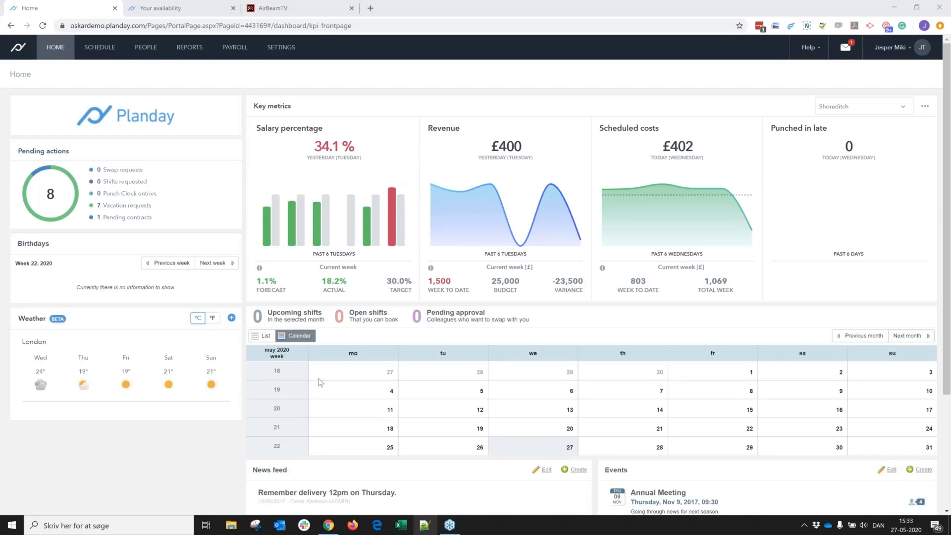
- Open the Shoreditch schedule in the Planday browser window and show the day view for today, 27 May
left_click(336, 529)
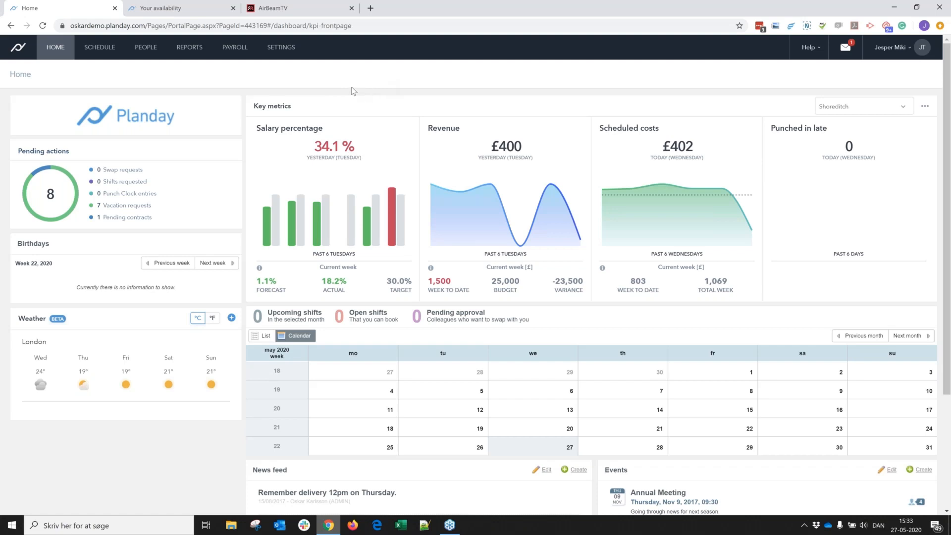
mouse_move(100, 48)
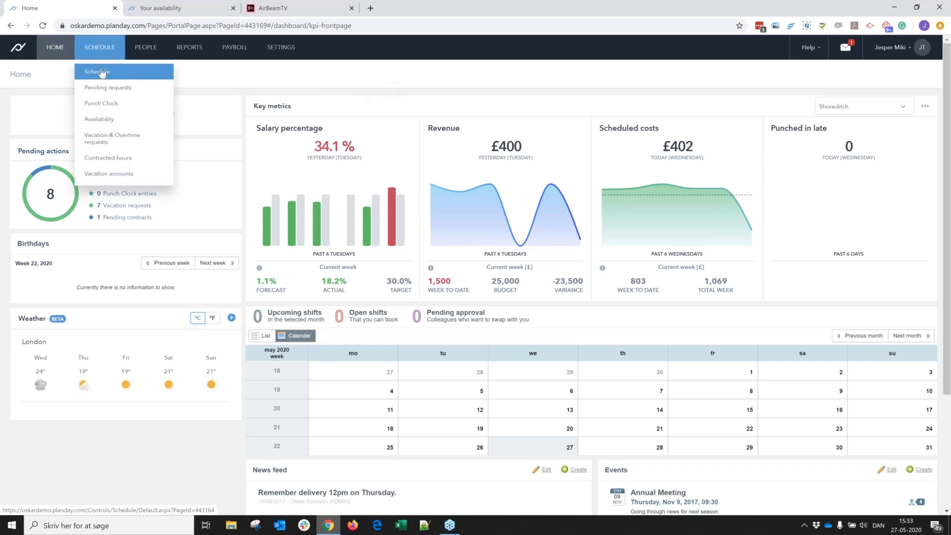
left_click(101, 71)
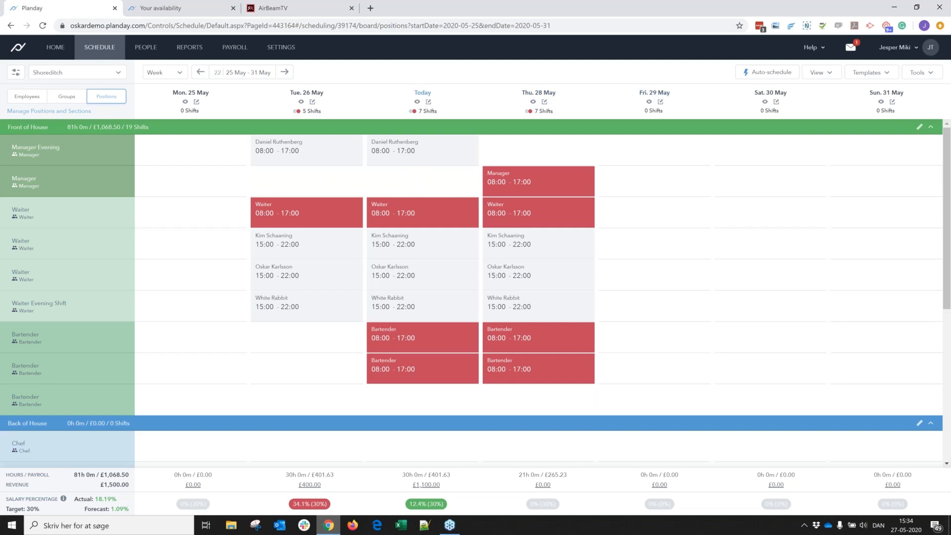
left_click(424, 96)
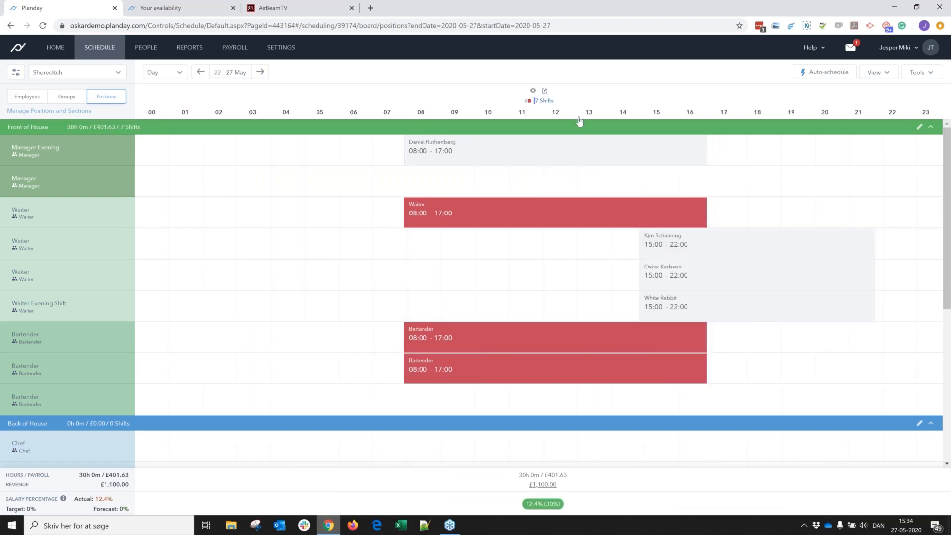
- Start a schedule-related communication for 27 May and limit it to the Barbican department and the Waiter employee group
left_click(917, 74)
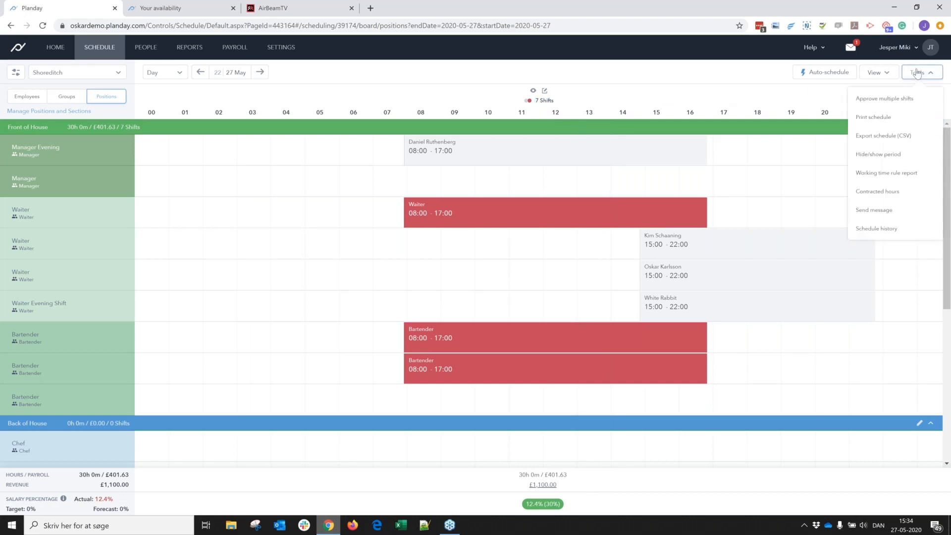
left_click(877, 212)
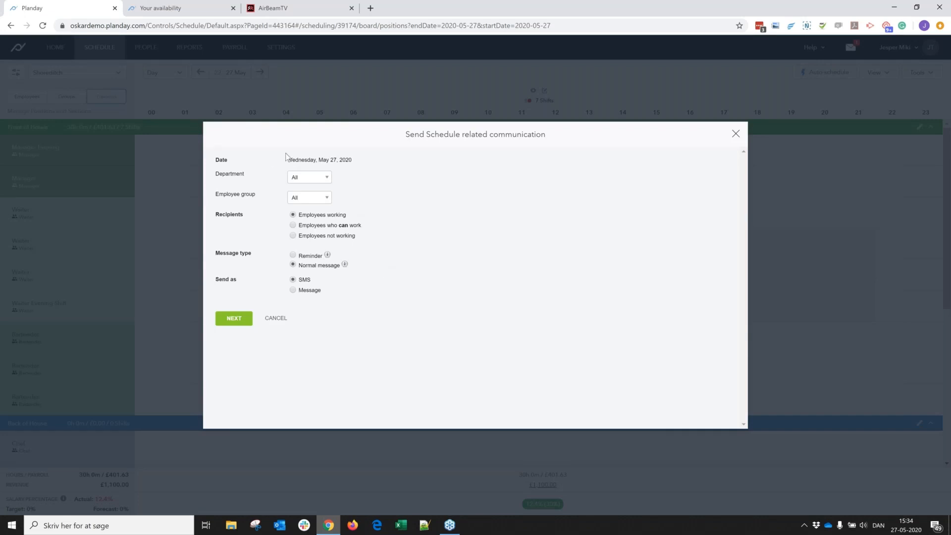
left_click_drag(289, 161, 353, 161)
left_click(357, 162)
left_click(307, 182)
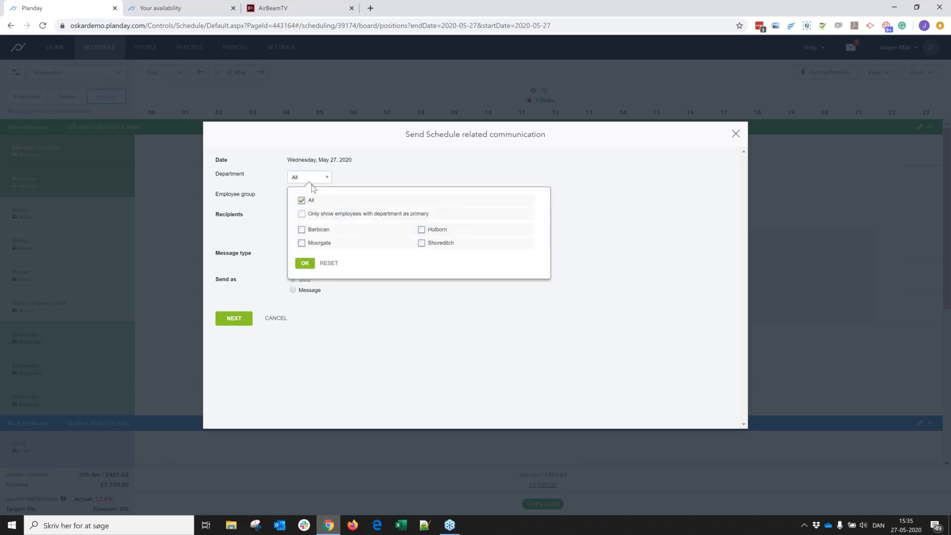
left_click(312, 226)
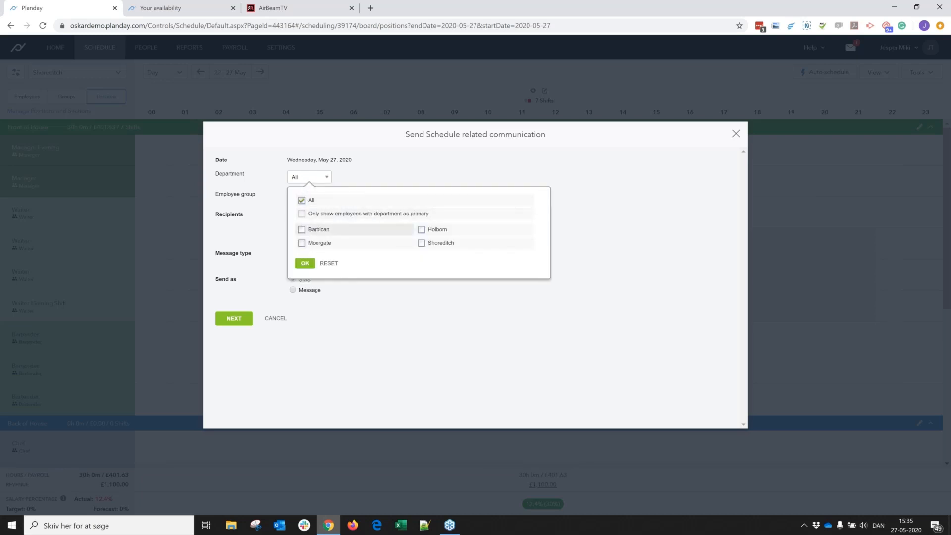
left_click(304, 263)
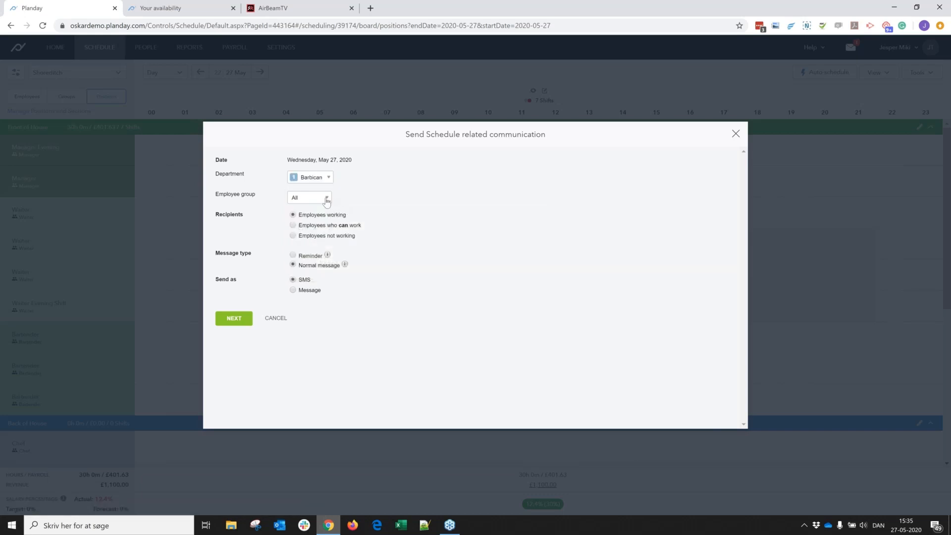
left_click(326, 198)
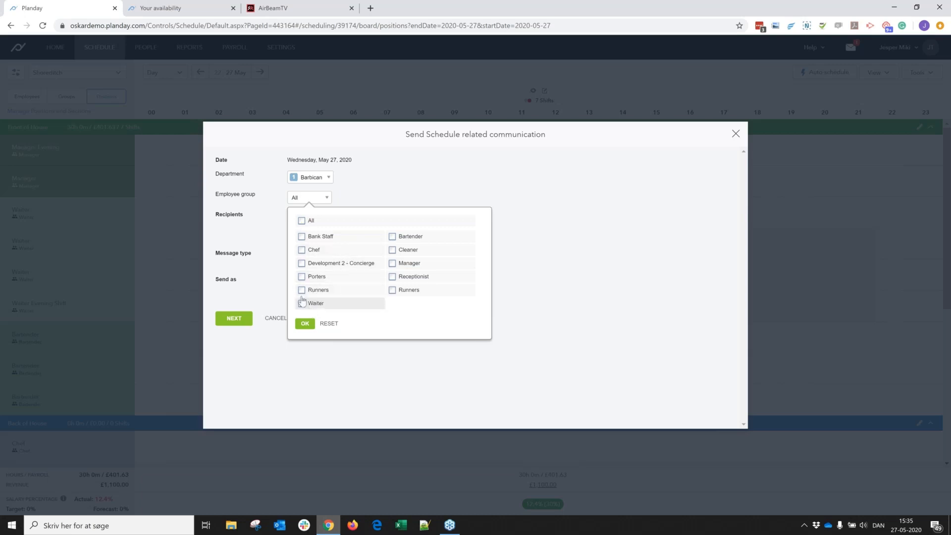
left_click(305, 324)
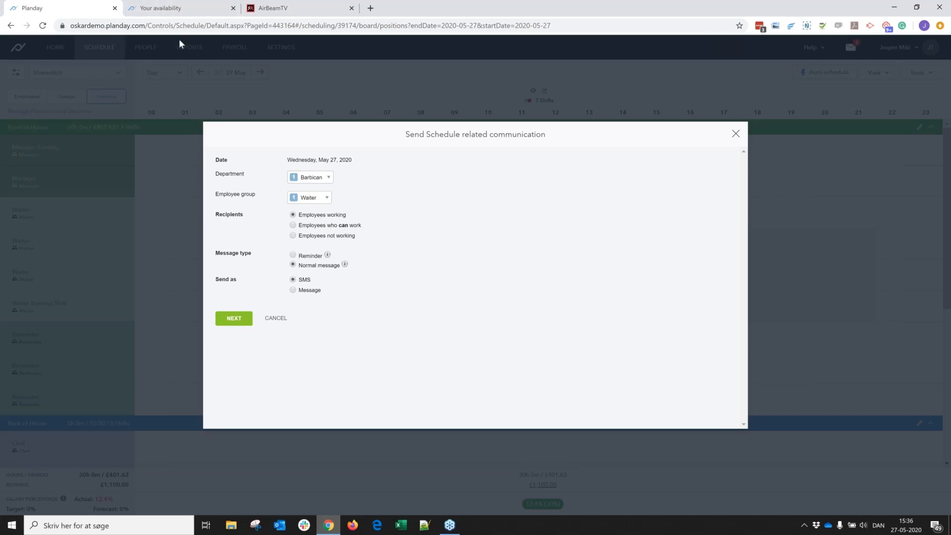
- Check the availability page, and set the schedule communication's recipients to employees not working
left_click(158, 9)
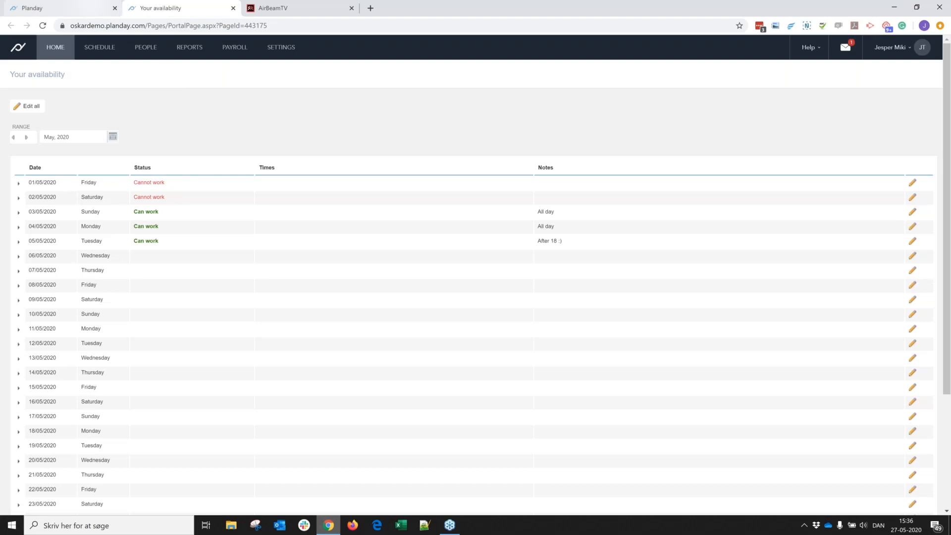
left_click(60, 8)
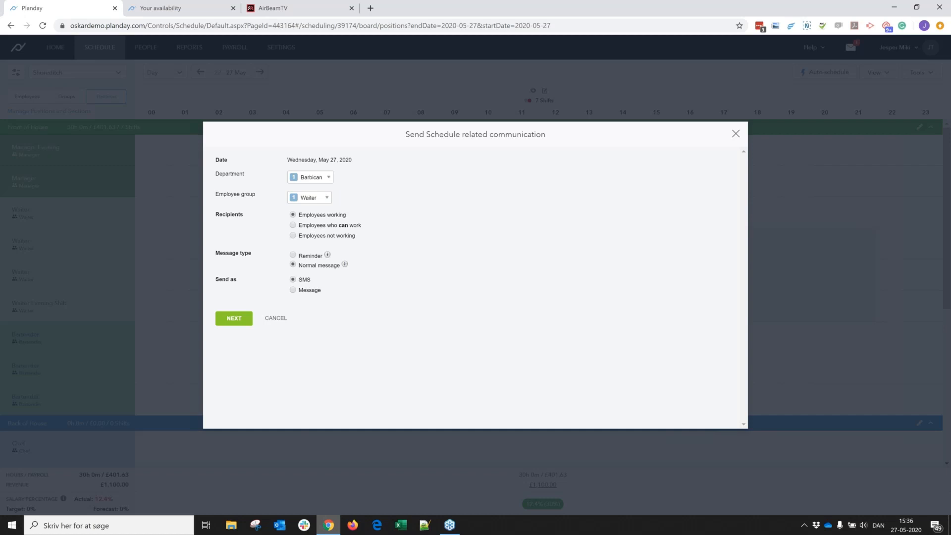
left_click(293, 226)
left_click(325, 236)
mouse_move(327, 256)
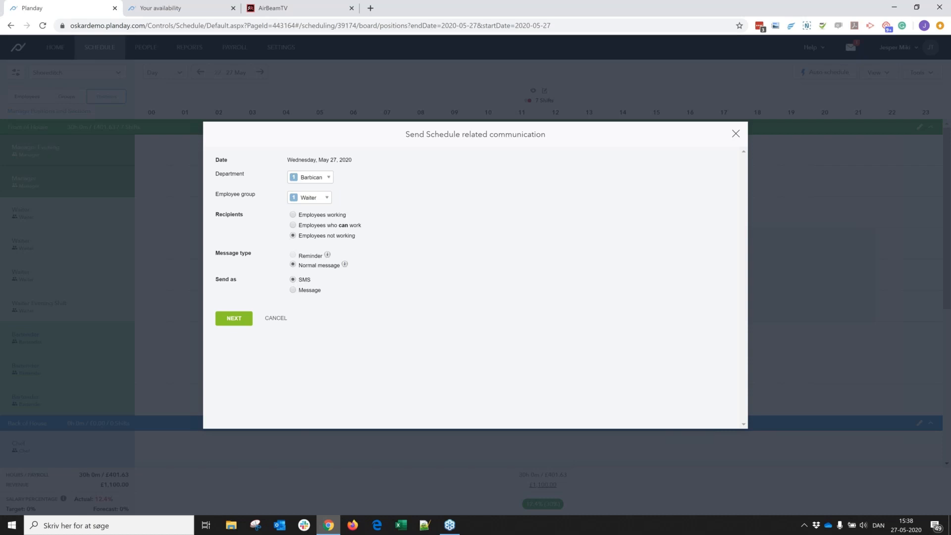
- Proceed to the SMS form, replace the sender with PlandY, and close the form without sending
left_click(239, 323)
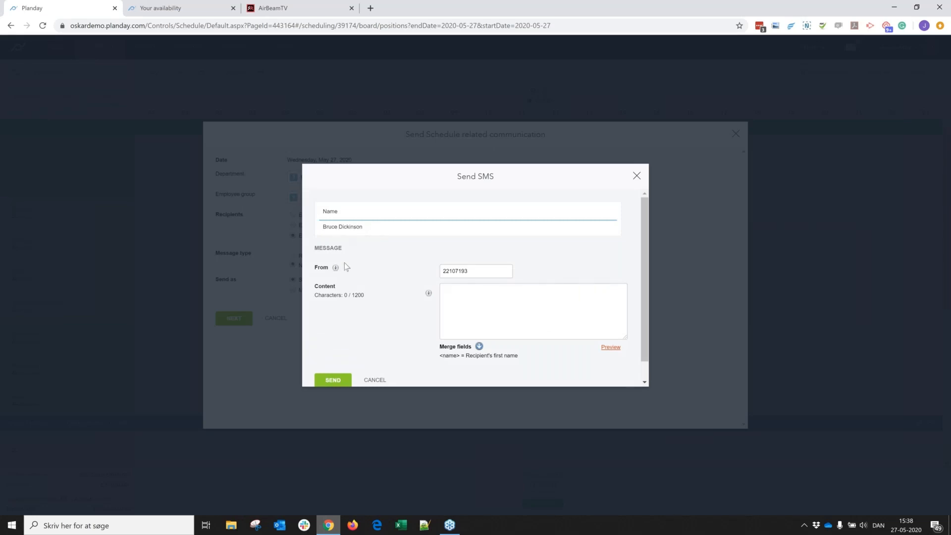
double_click(480, 272)
type("Plandy")
key("BackSpace")
type("Y")
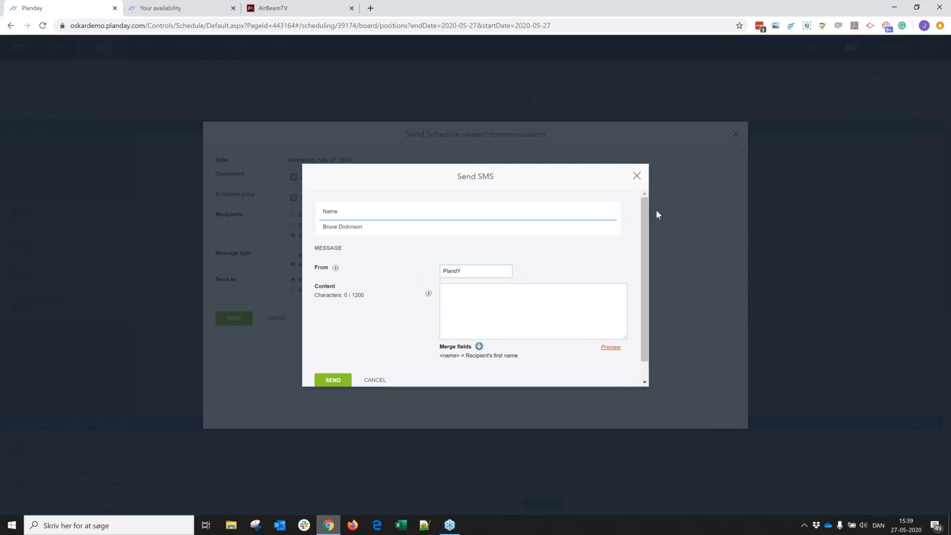
left_click(636, 177)
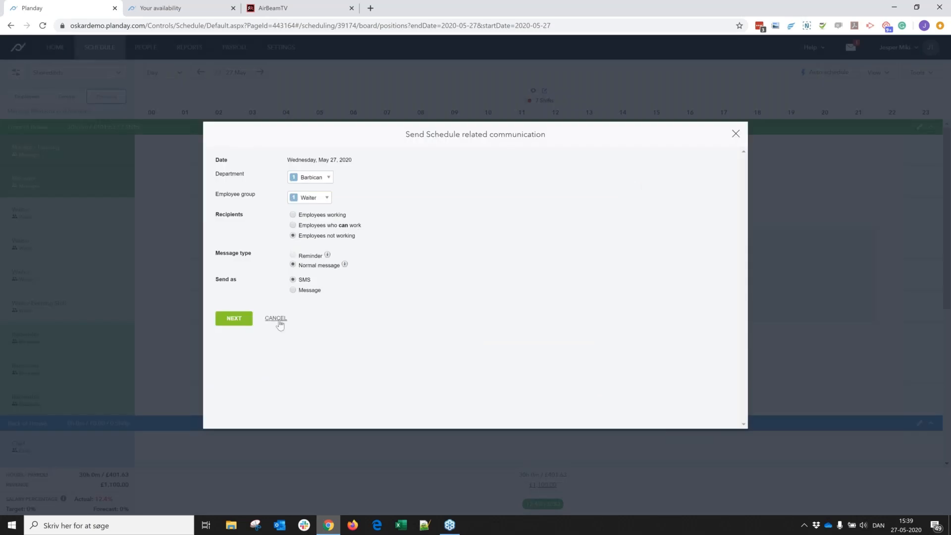
- Set the communication to be sent as a Message, proceed to its form, and exclude the three uppermost recipients in the first column
left_click(293, 290)
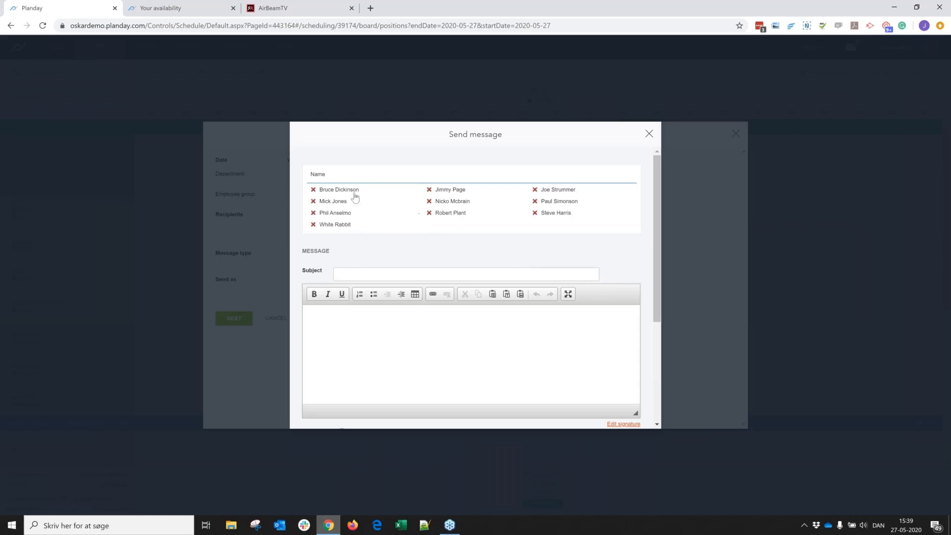
left_click(313, 190)
left_click(313, 201)
left_click(313, 212)
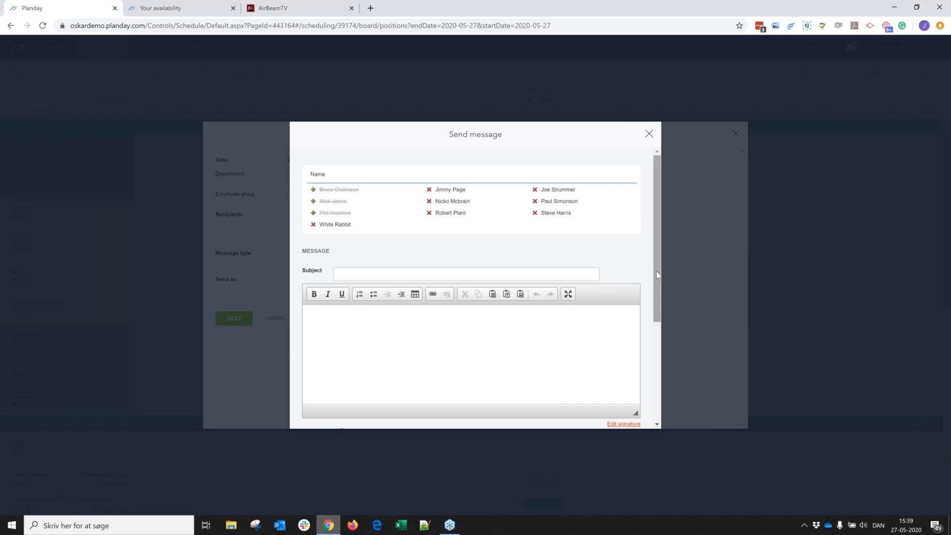
- Look through the message form's editor and delivery options, and close the schedule communication without sending it
scroll(488, 275, "down", 3)
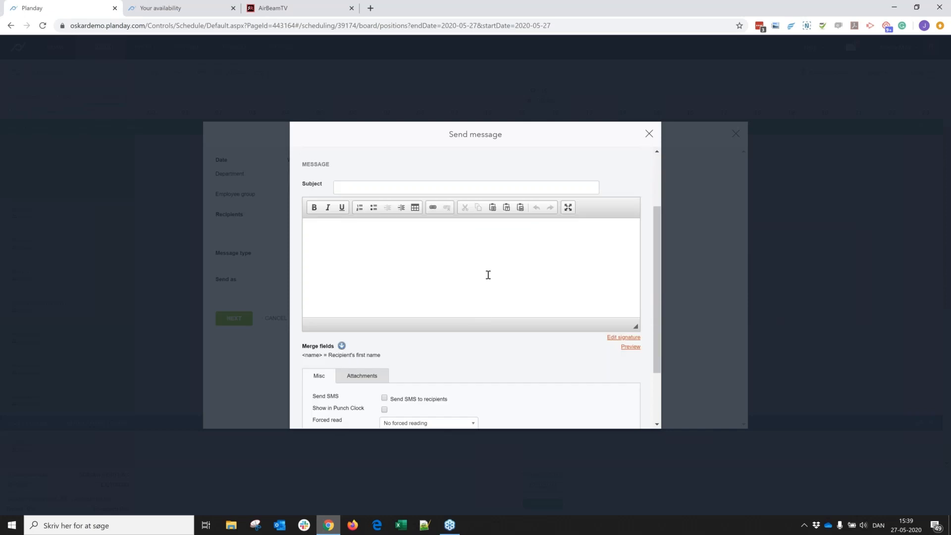
scroll(660, 312, "down", 2)
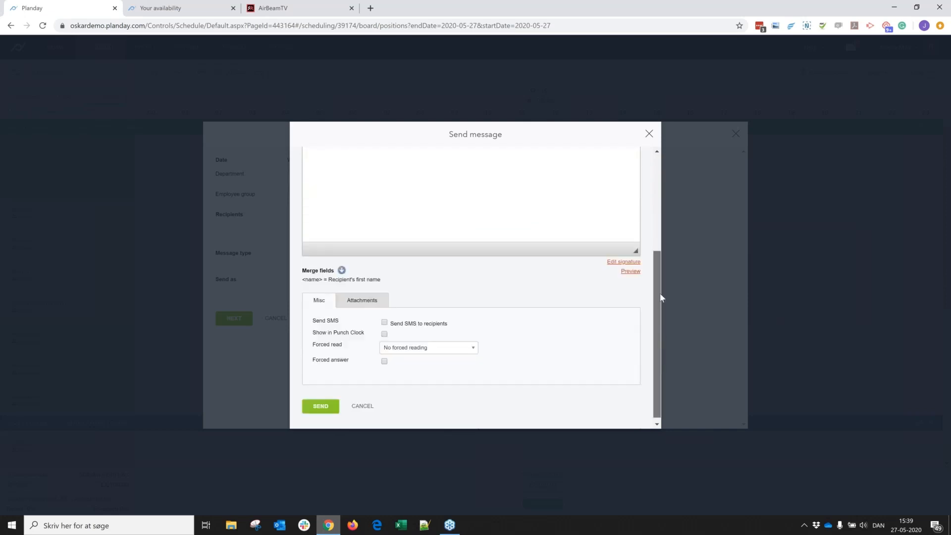
scroll(661, 297, "up", 5)
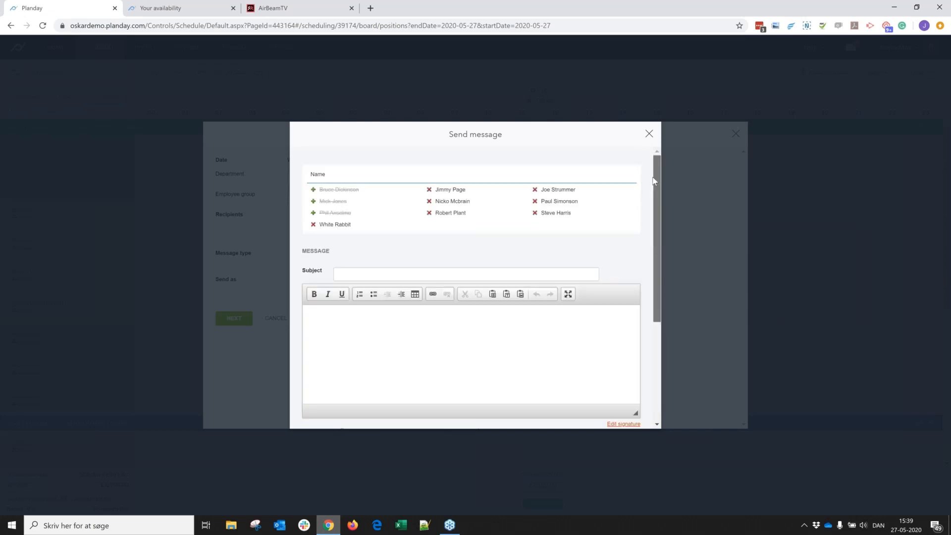
left_click(648, 134)
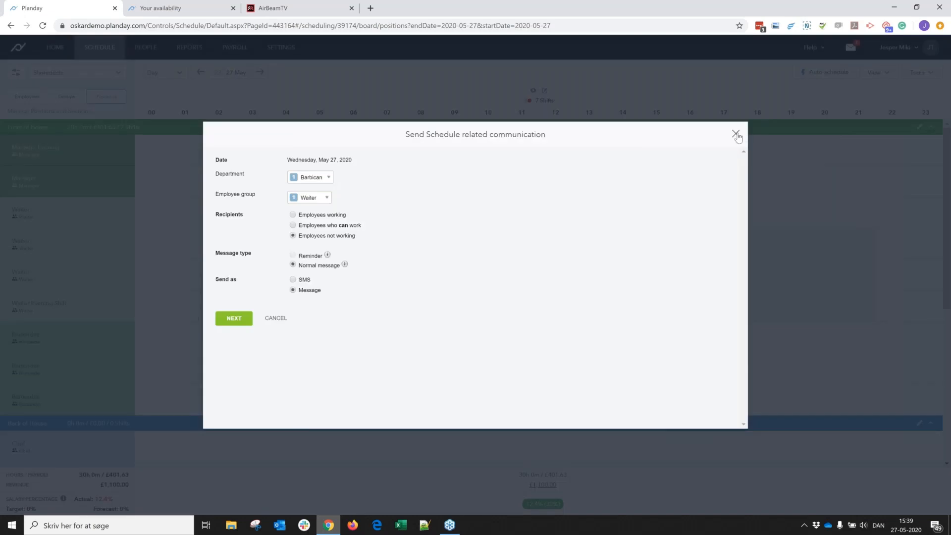
left_click(737, 134)
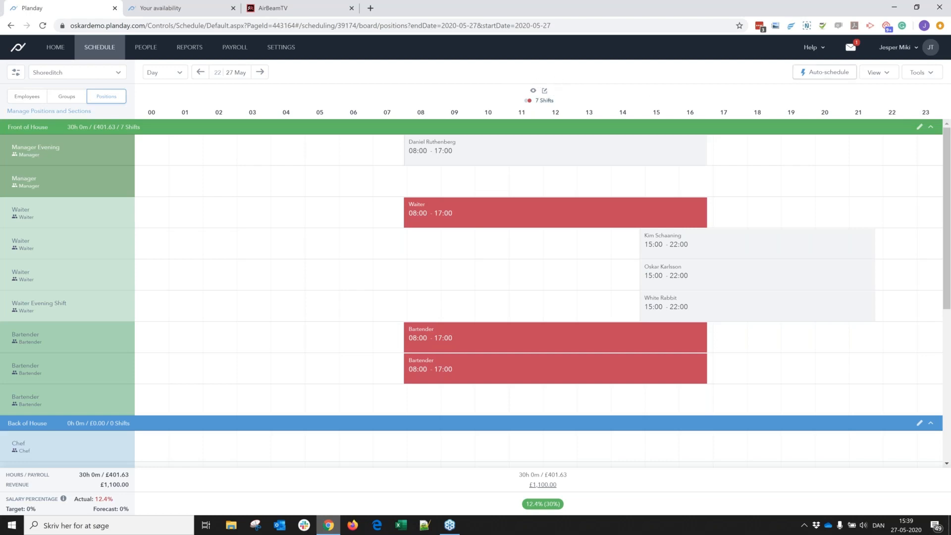
- Open the message inbox and start a new message from there
left_click(851, 51)
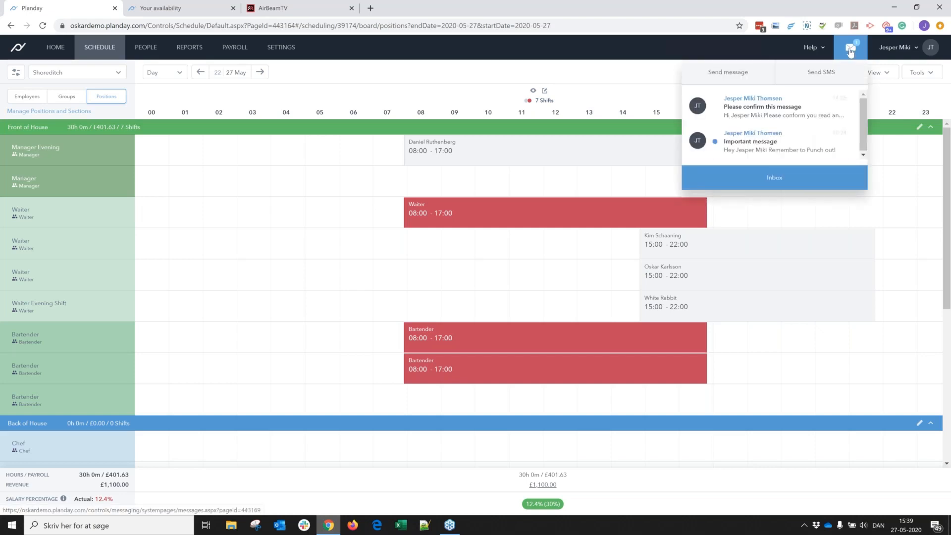
left_click(799, 134)
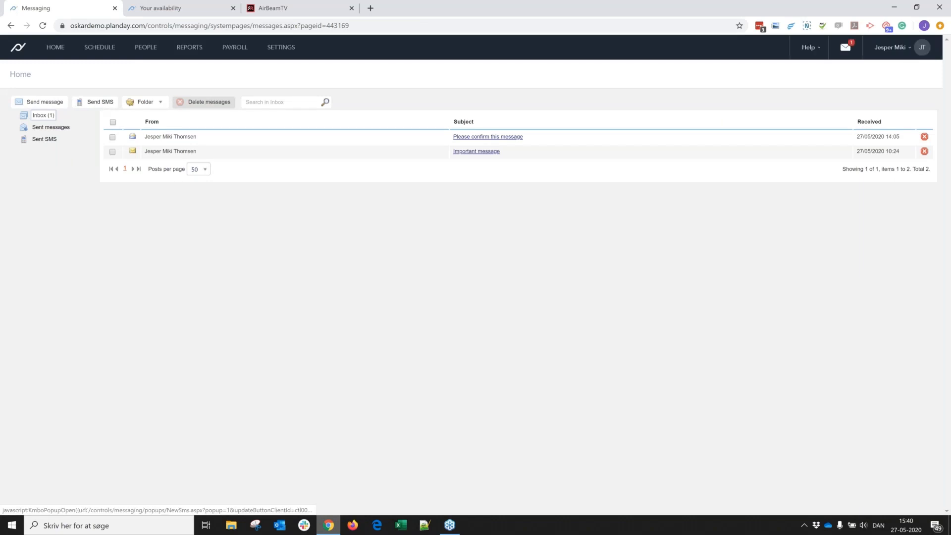
left_click(38, 101)
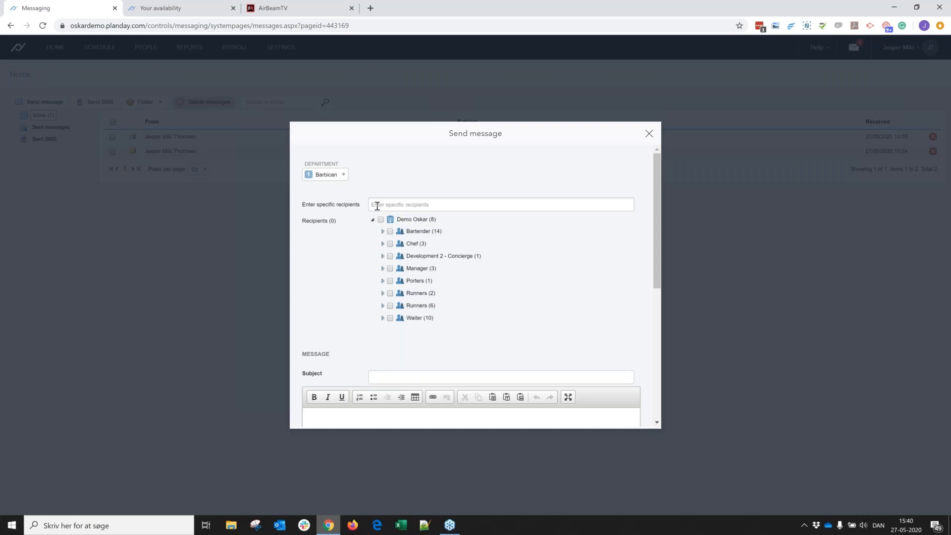
- Try searching for a specific recipient by first name without adding anyone to the message
left_click(400, 204)
type("BRUC")
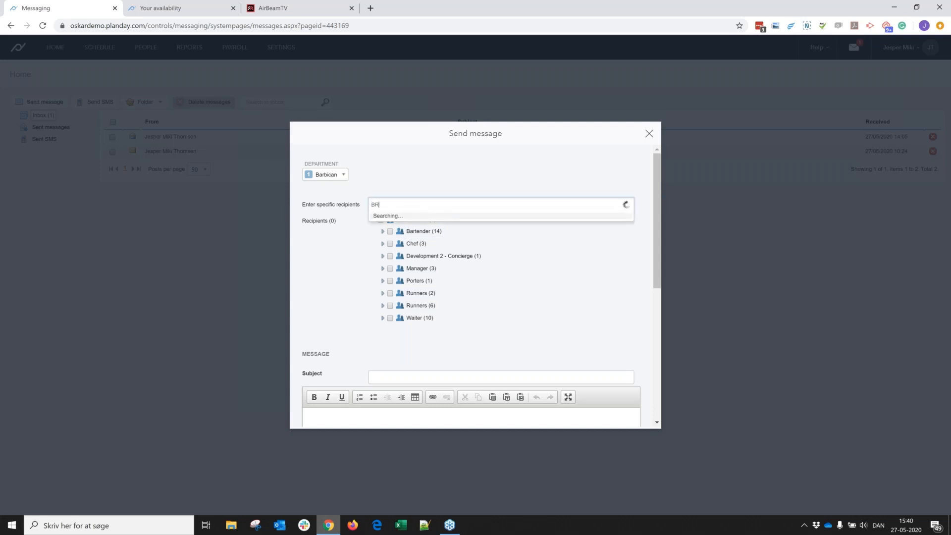
left_click(417, 171)
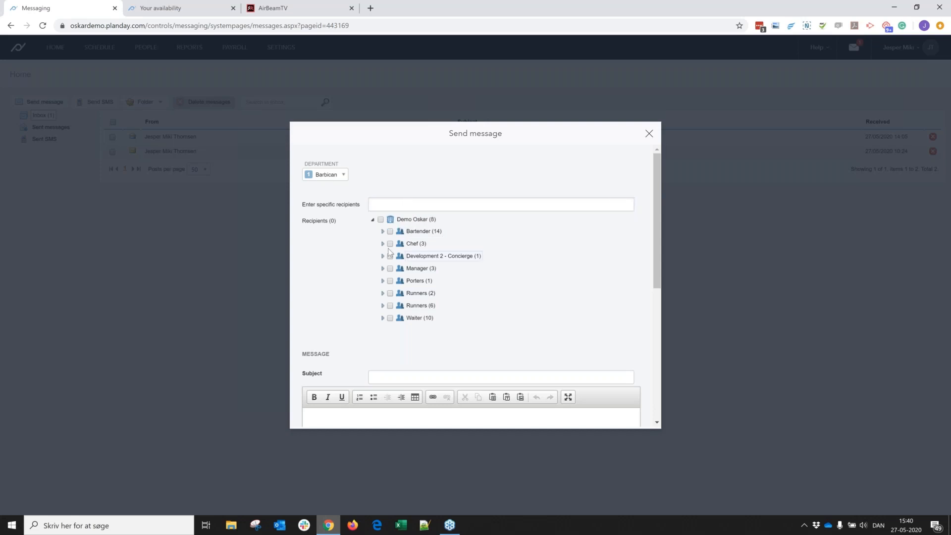
left_click(388, 248)
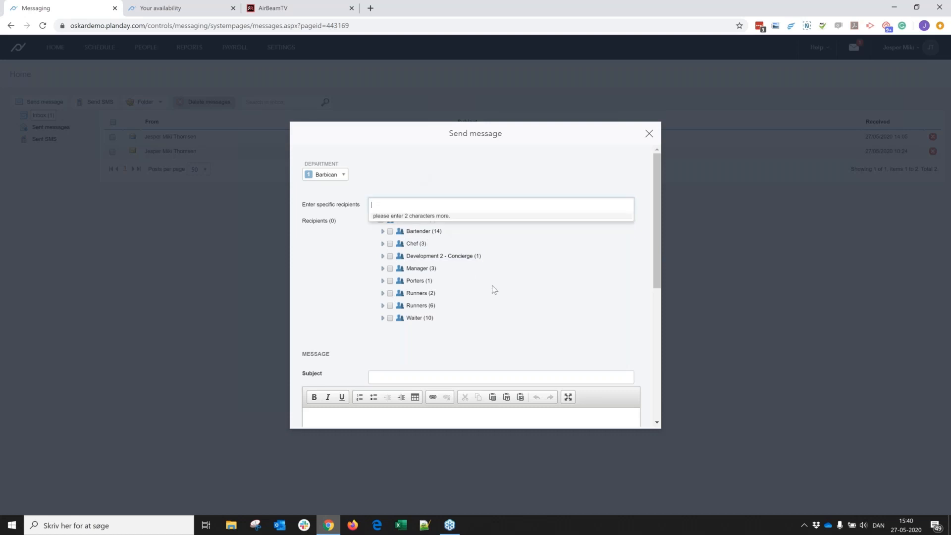
- Enter the subject "Important" and the greeting "Hi <name>" with the first-name merge field in the message body
left_click_drag(653, 252, 663, 336)
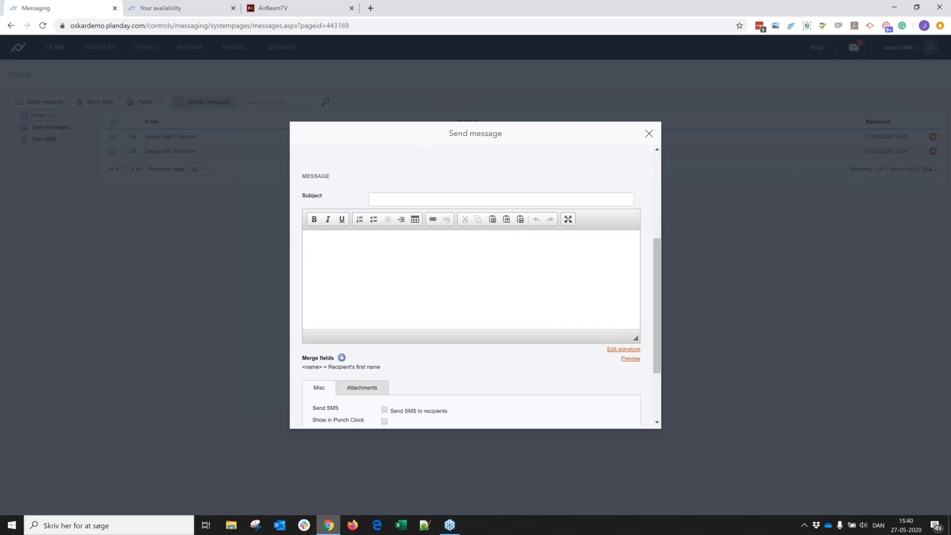
left_click(416, 199)
type("Important")
left_click(397, 263)
type("Hi <navme")
key("BackSpace")
key("BackSpace")
key("BackSpace")
type("me>")
scroll(328, 355, "down", 1)
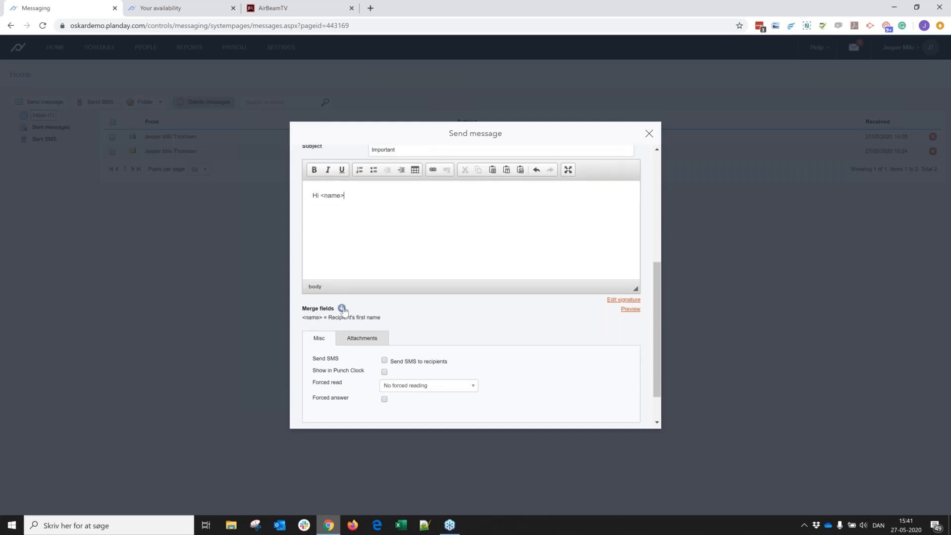
- Examine the available merge fields, the forced reading times and the forced answer option for the message
left_click(342, 308)
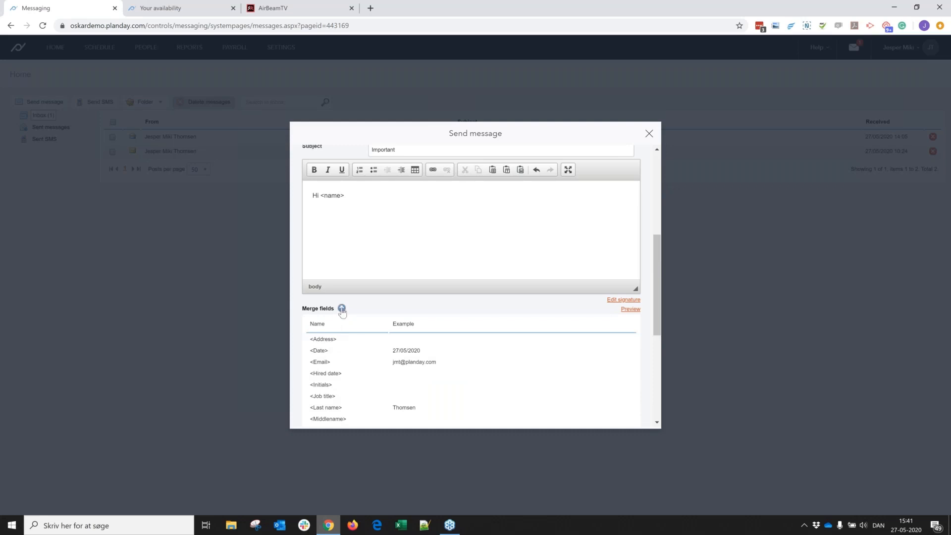
left_click(342, 309)
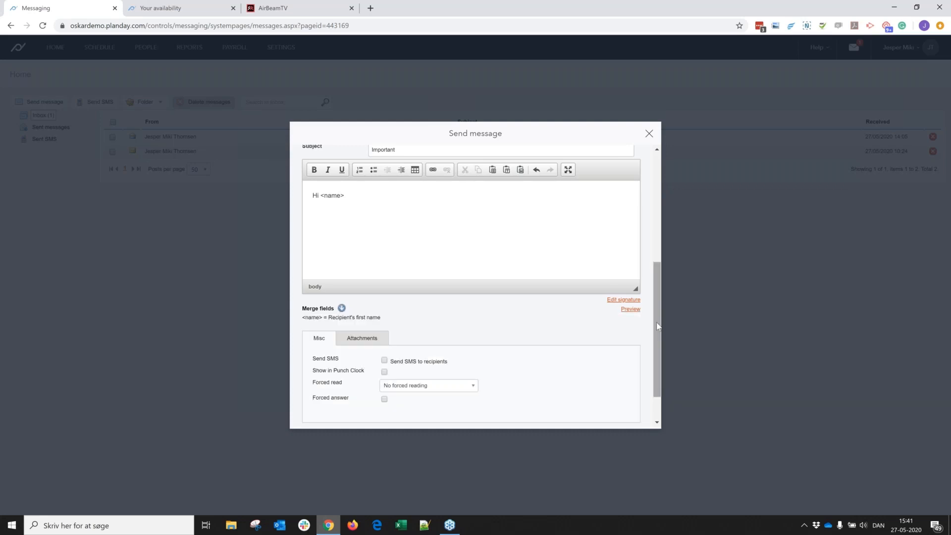
scroll(661, 353, "down", 2)
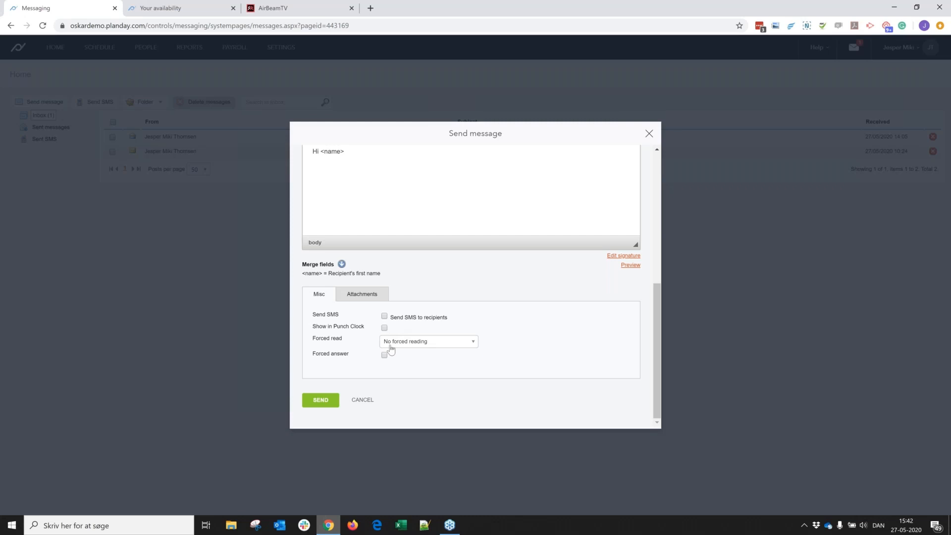
left_click(409, 343)
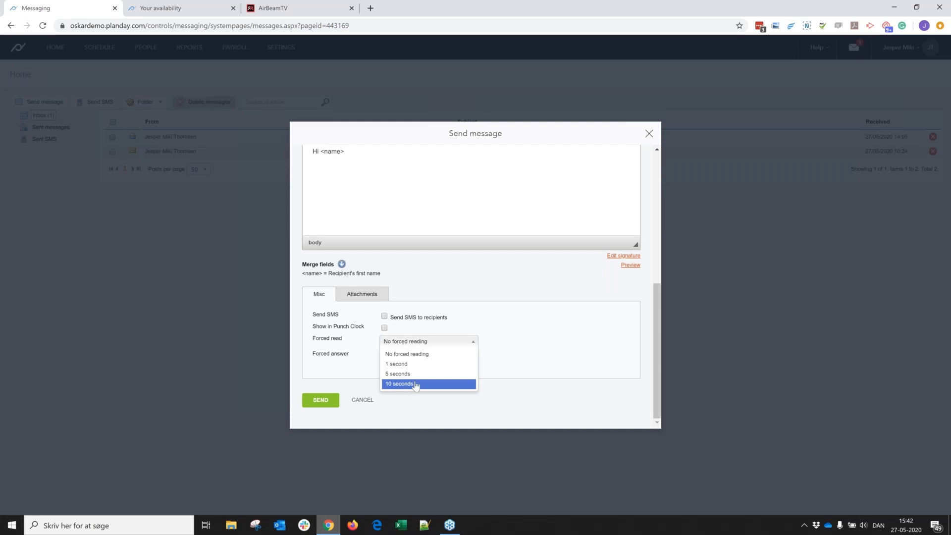
left_click(497, 321)
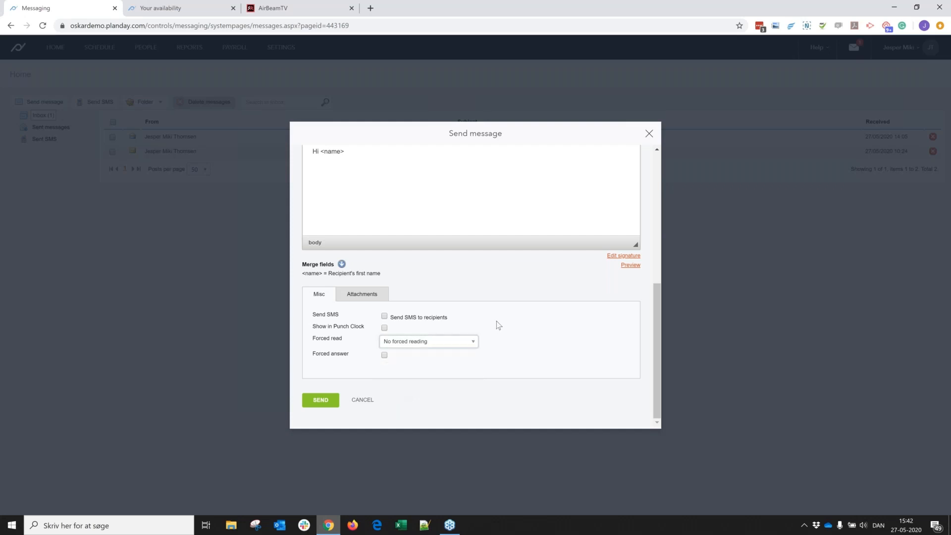
left_click(386, 355)
- Close the new message without sending it, and open the list of sent messages
left_click(649, 134)
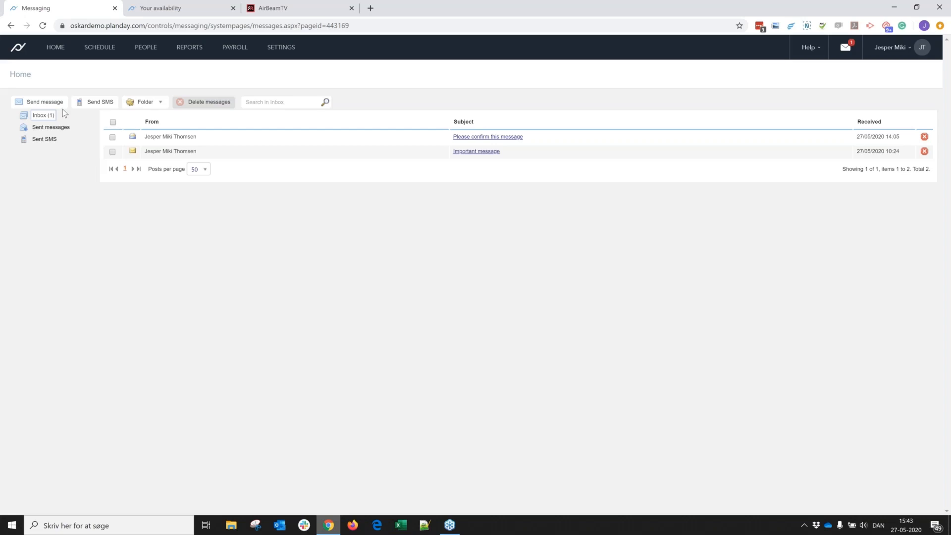
left_click(43, 131)
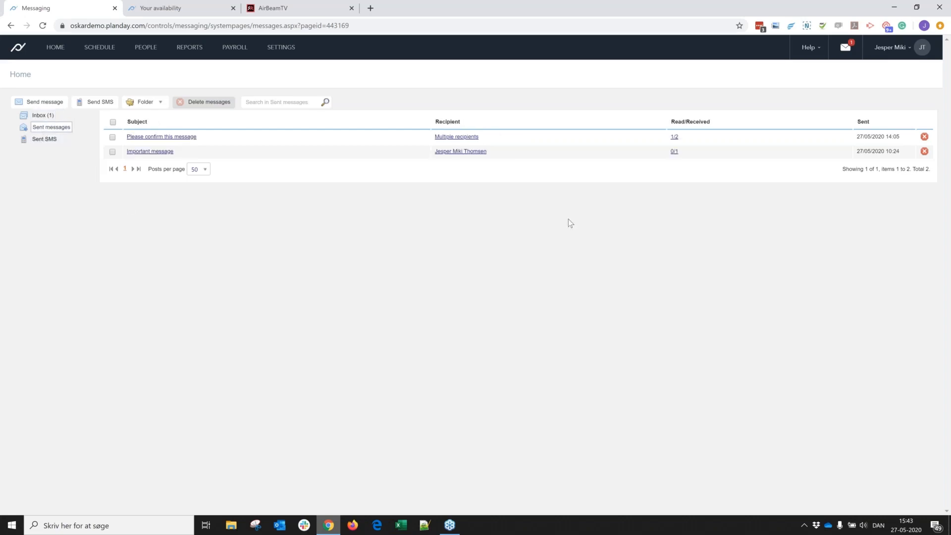
- Check which recipients have read the sent message "Please confirm this message", and close its status overview
left_click(674, 137)
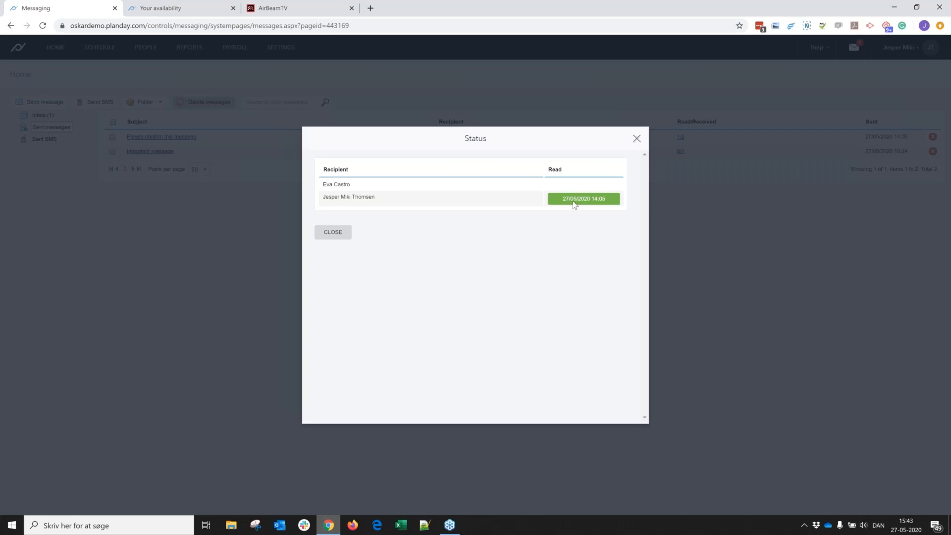
left_click(637, 140)
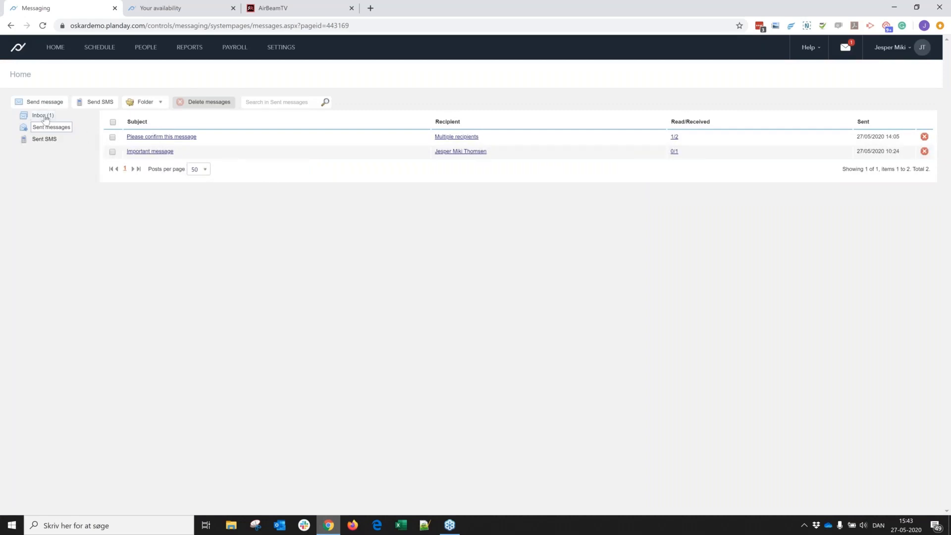
- Examine the department options of the "New menu!" news feed post from the home page, and close the news feed without changes
mouse_move(56, 48)
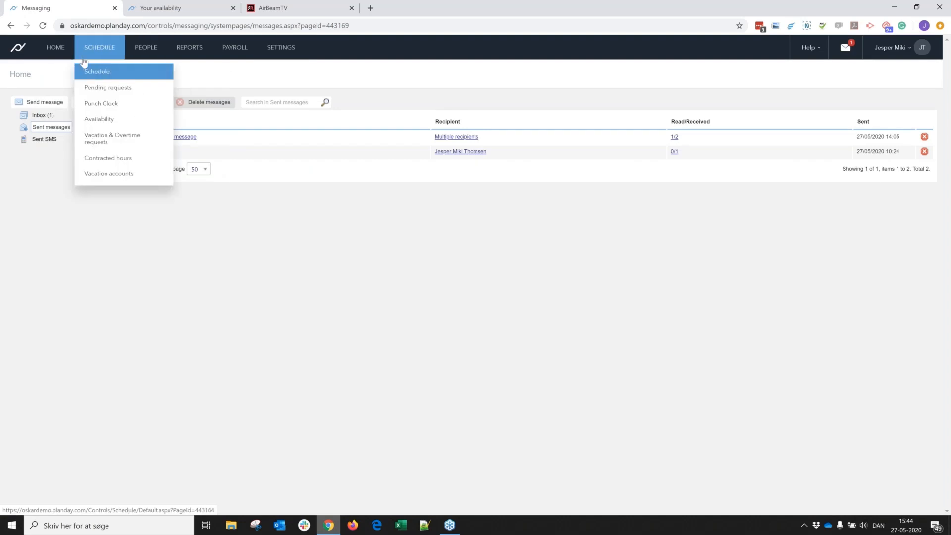
left_click(59, 49)
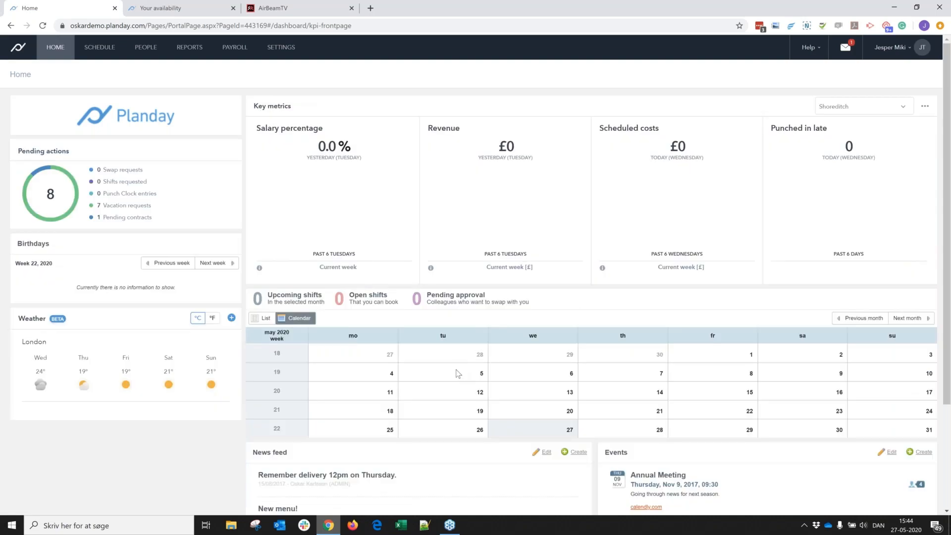
scroll(458, 374, "down", 3)
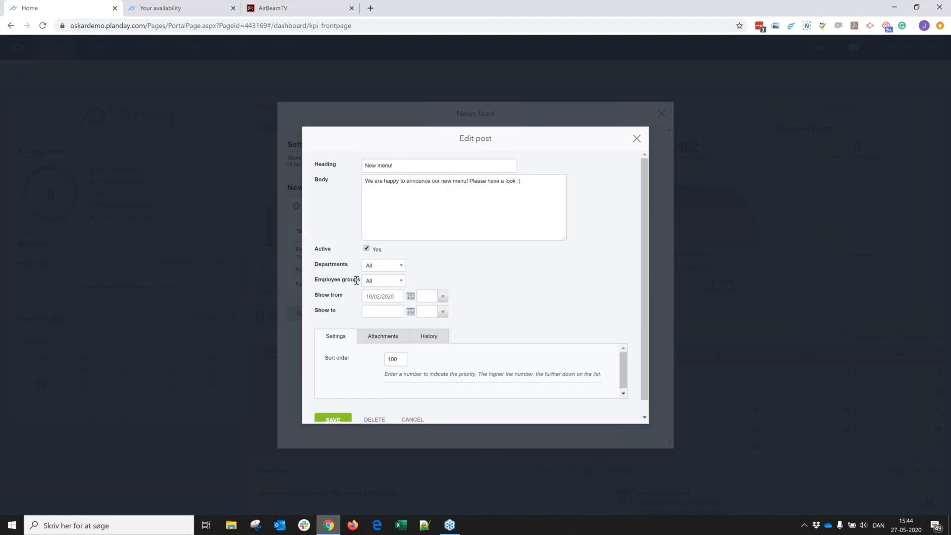
left_click(400, 268)
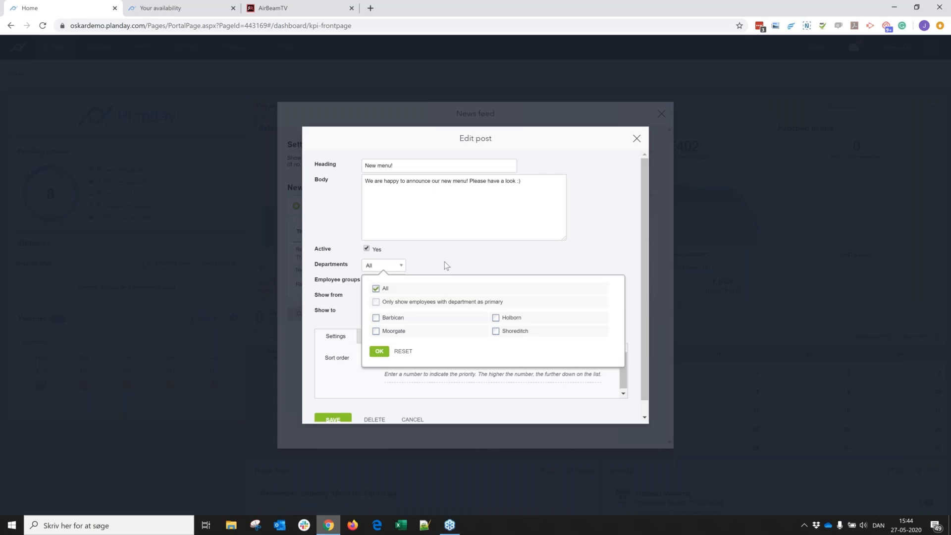
left_click(432, 265)
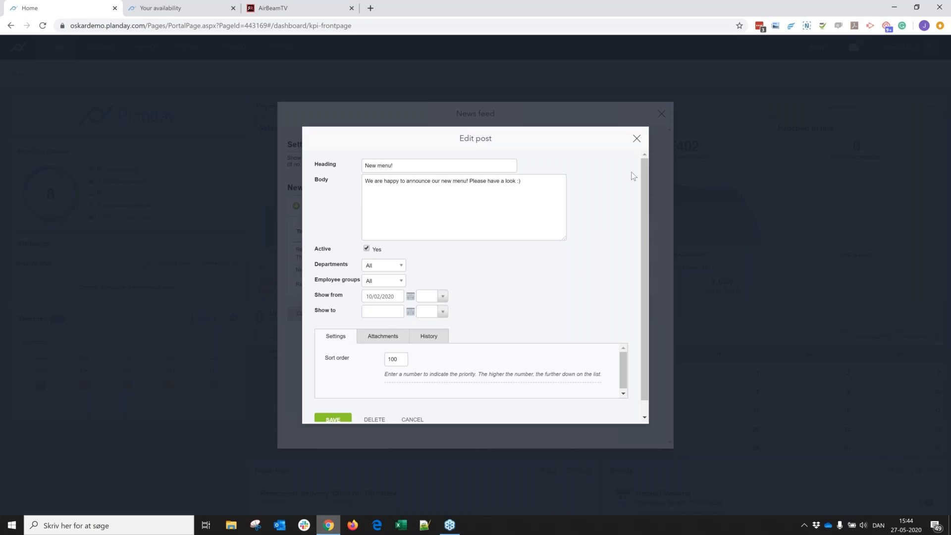
left_click(637, 141)
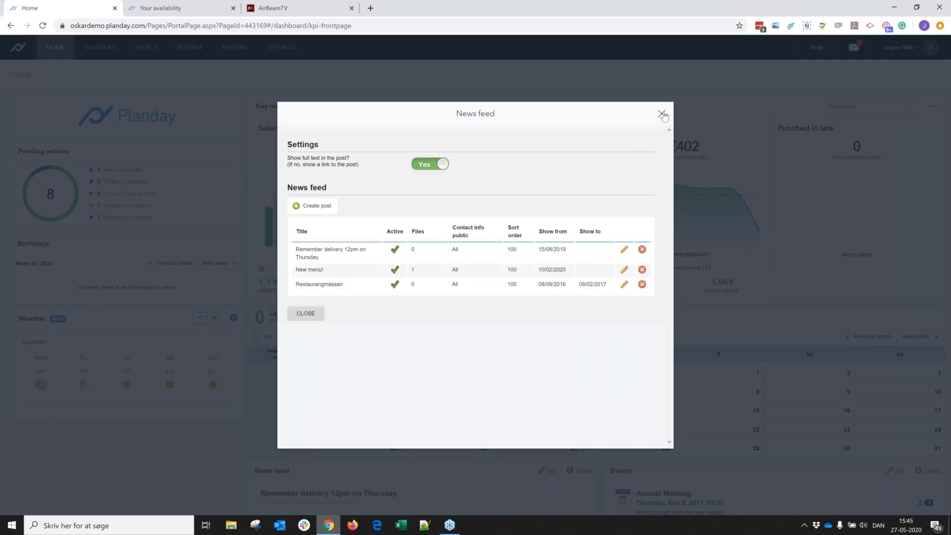
left_click(662, 114)
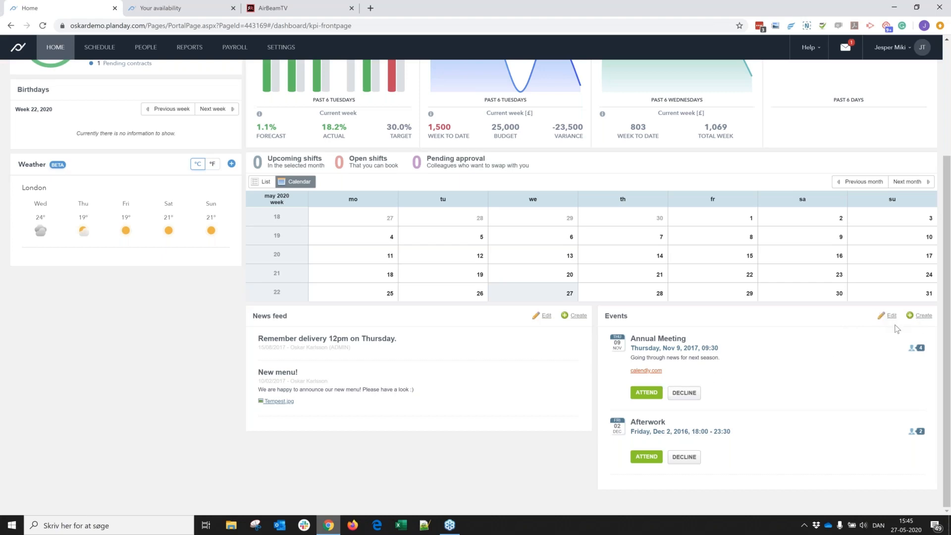
- Try setting the maximum participants of the Annual Meeting event to 5, and cancel the event edit
left_click(892, 317)
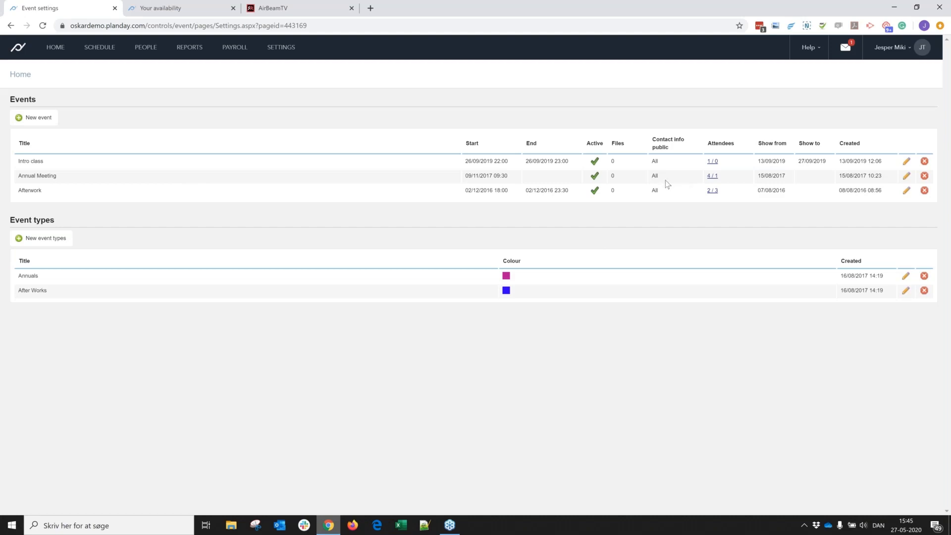
left_click(907, 177)
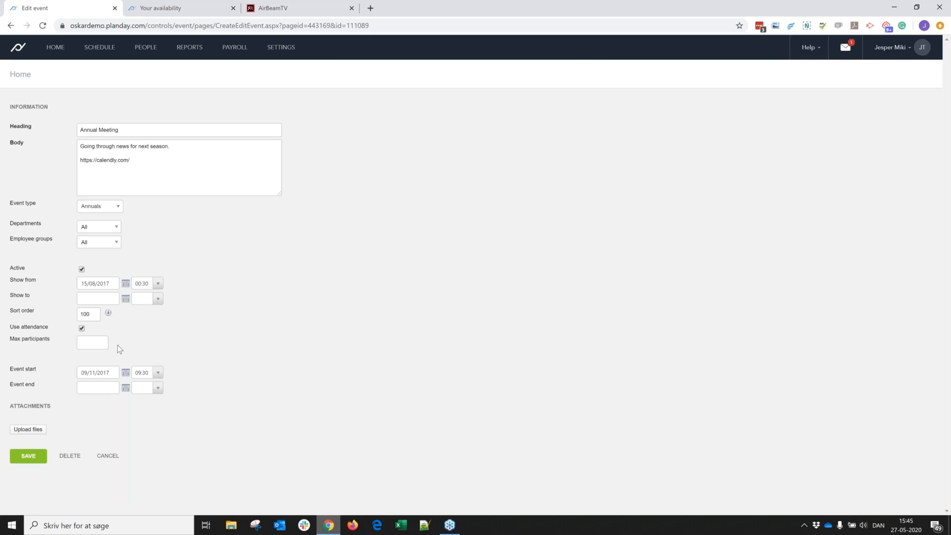
left_click(91, 345)
type("5")
left_click(105, 457)
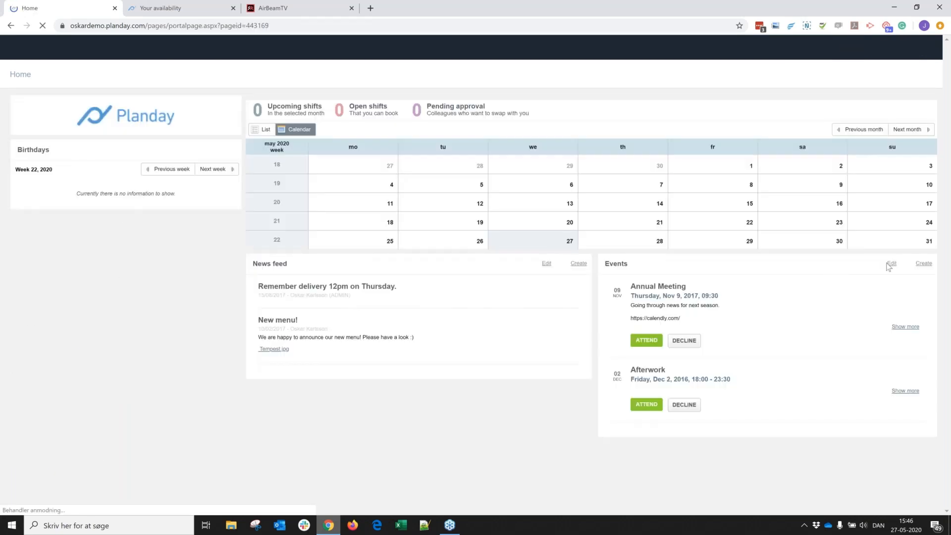
- Review the Annual Meeting event's attendees and the recipient choices for messaging them, including attending and nonsubscribed employees, without sending anything
left_click(890, 263)
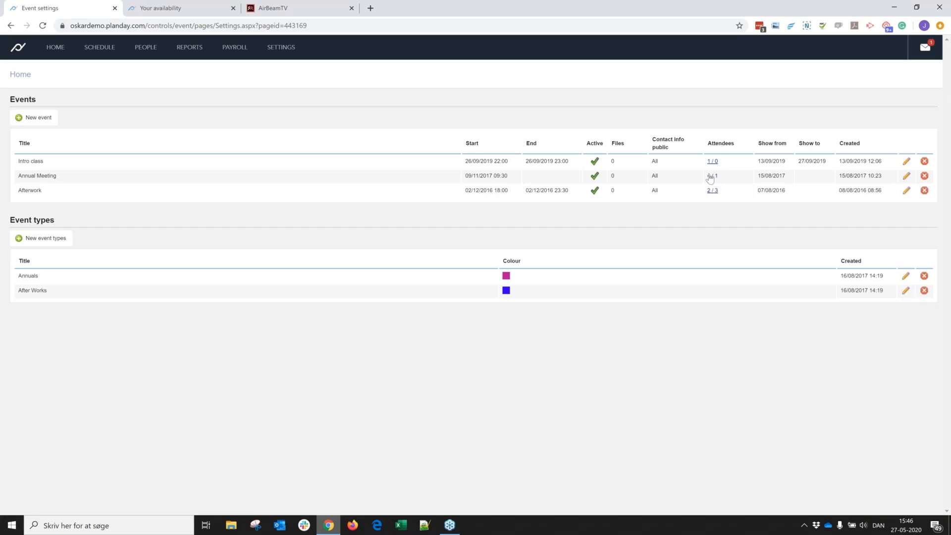
left_click(711, 177)
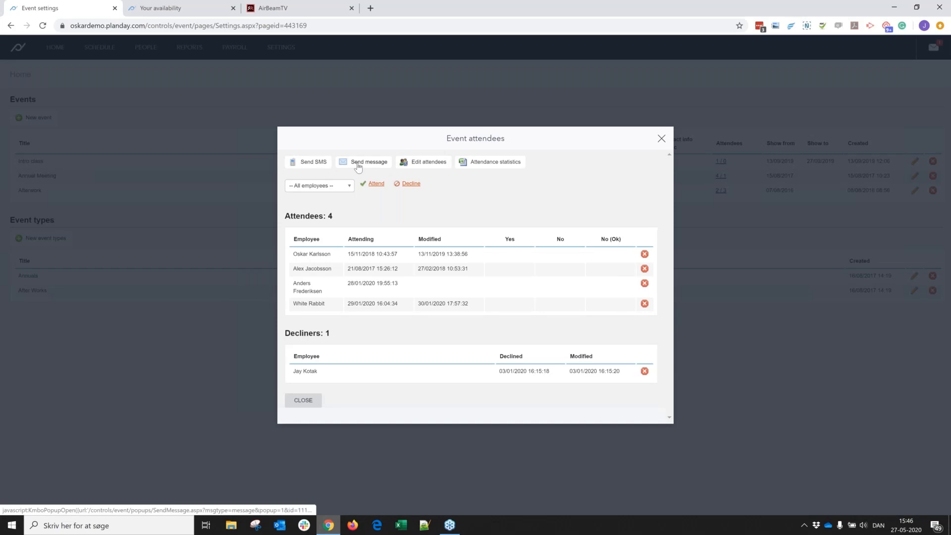
left_click(358, 167)
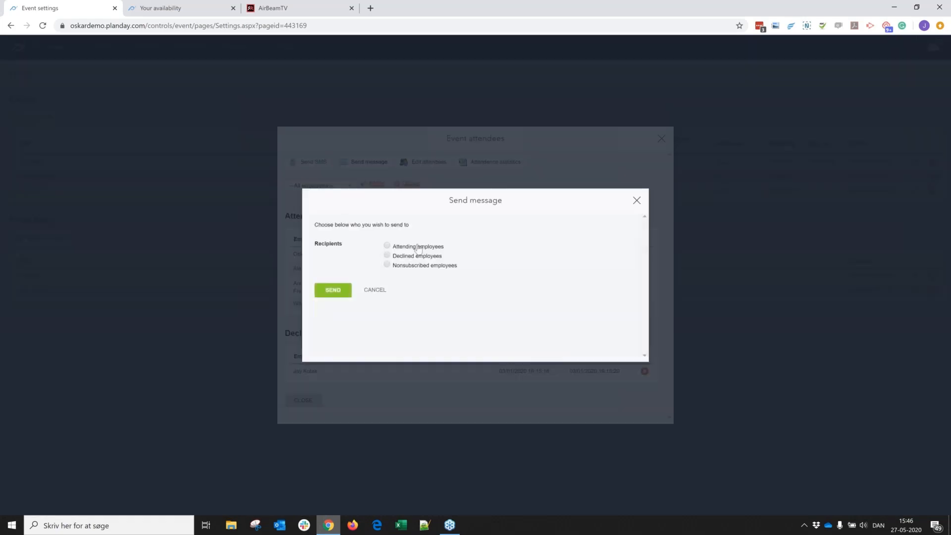
left_click(405, 249)
left_click(411, 271)
left_click(637, 202)
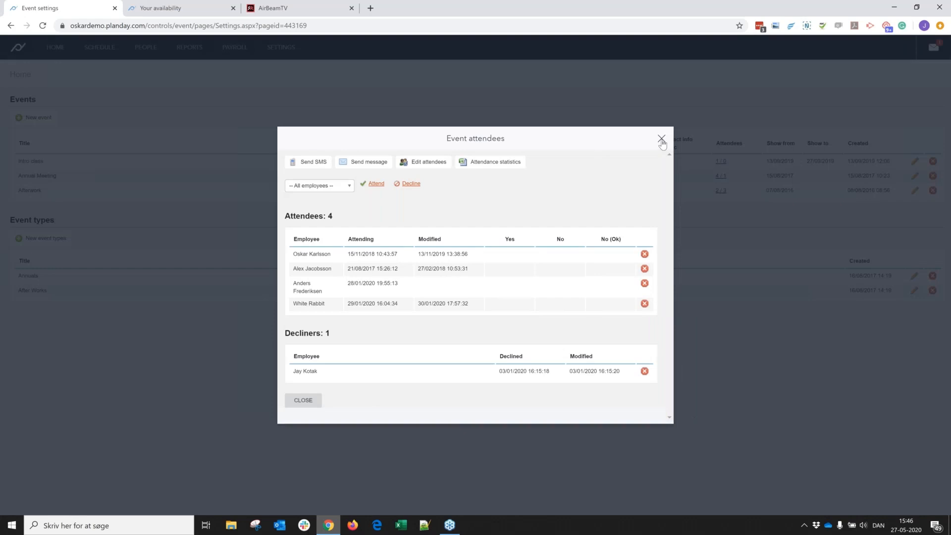
left_click(663, 140)
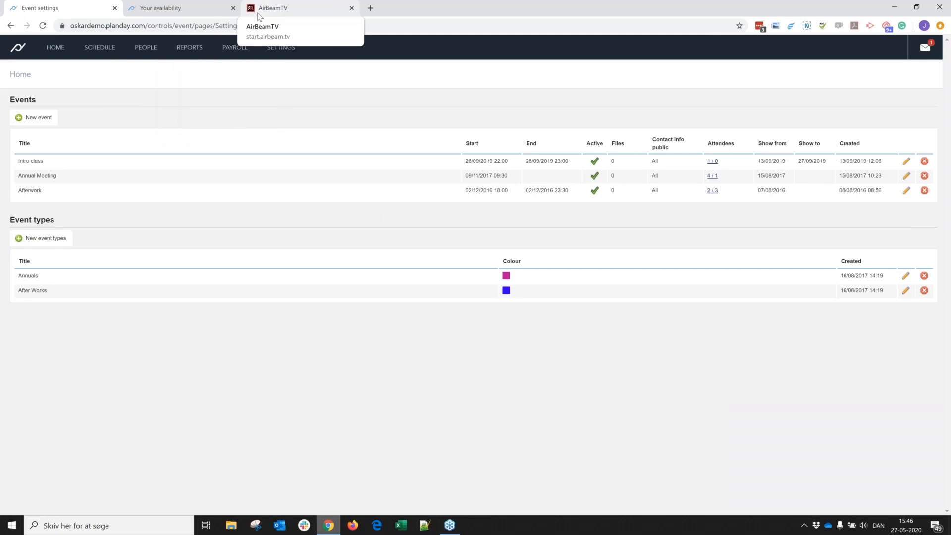
- Switch to AirBeamTV, reload the page and reconnect to the iPhone to mirror its screen with the Planday overview
left_click(300, 4)
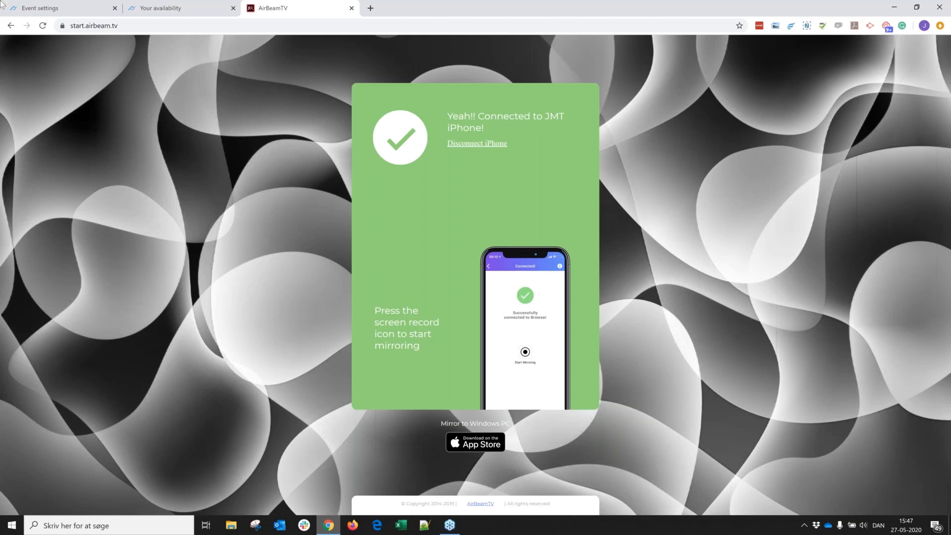
left_click(44, 28)
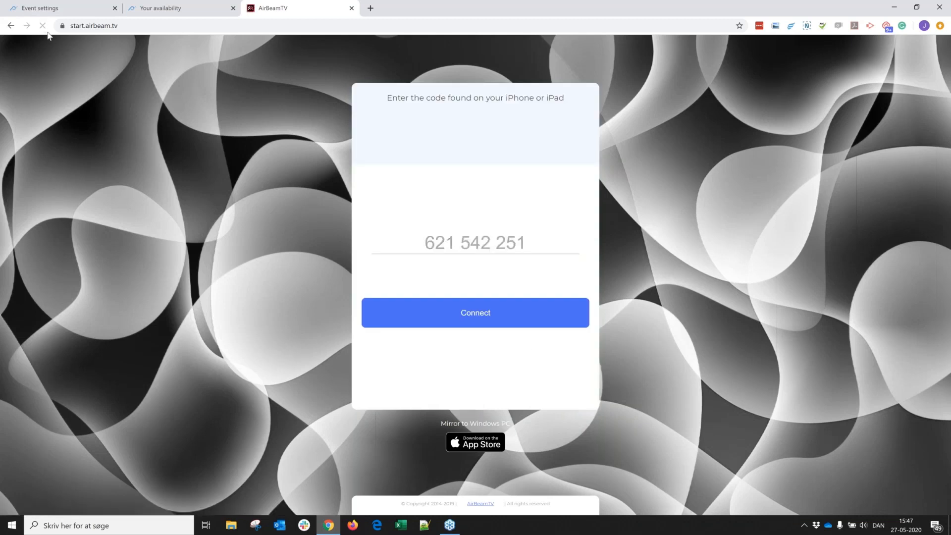
left_click(412, 312)
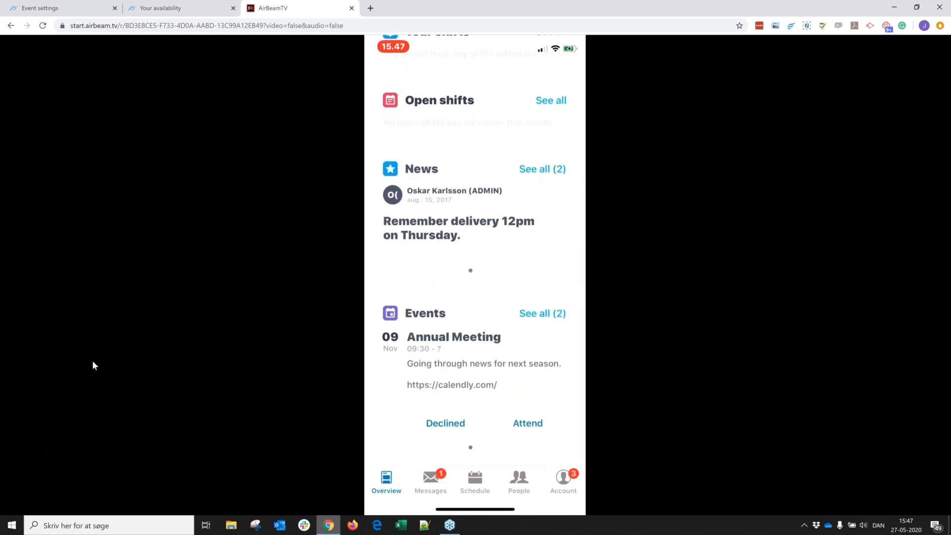
mouse_move(110, 377)
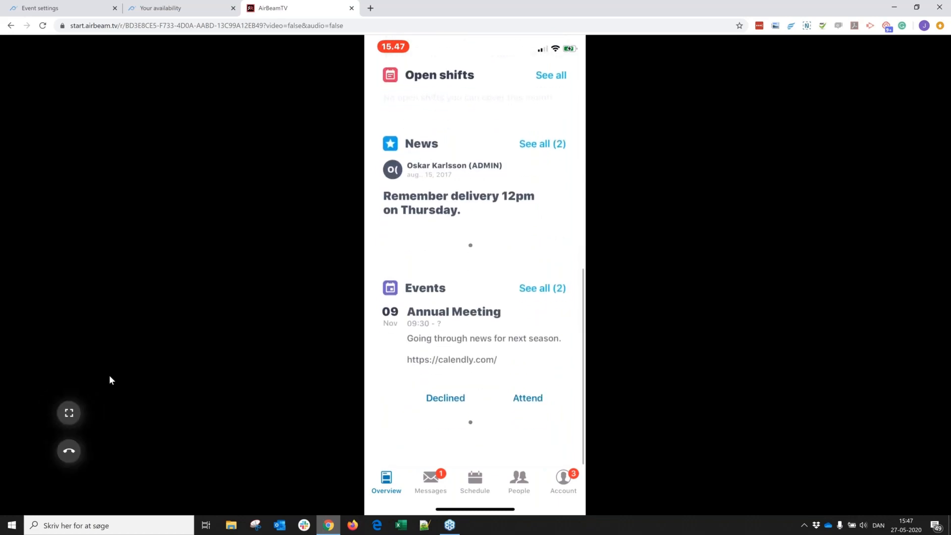